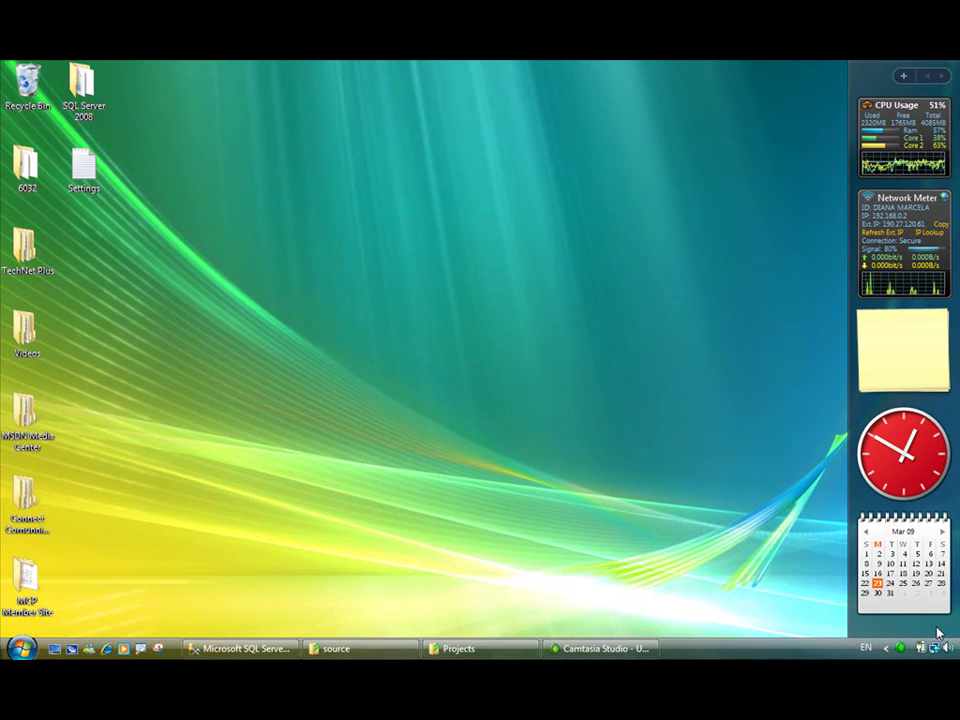
Review the files in C:\temp\source, and in SQL Server Management Studio the Intermezzo FileSystemTask query results for Ciudad and Regional.
click(352, 650)
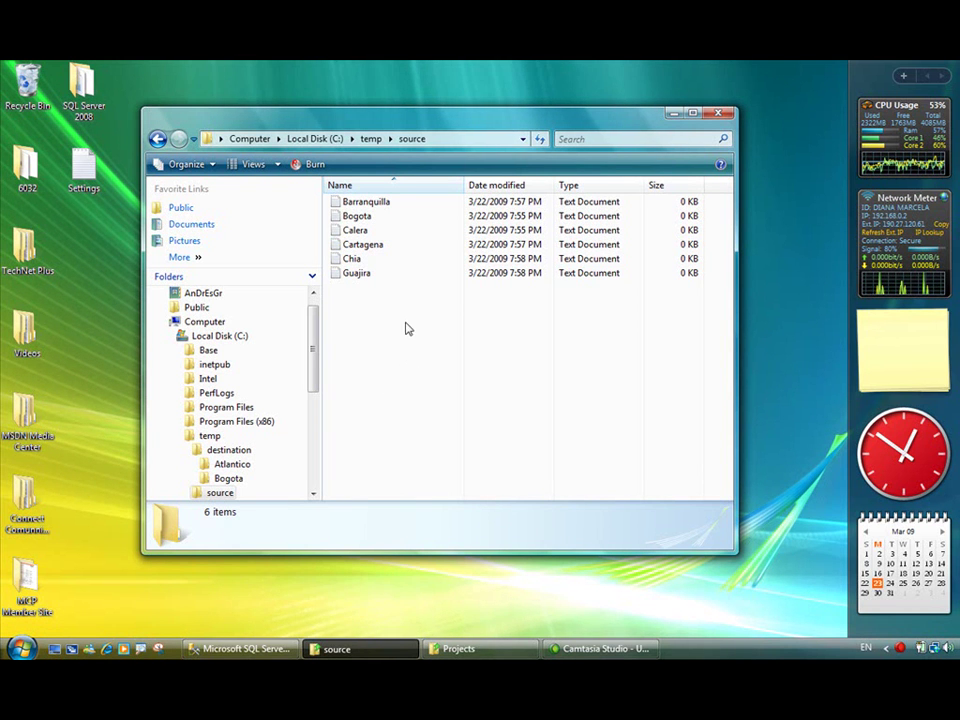
click(272, 649)
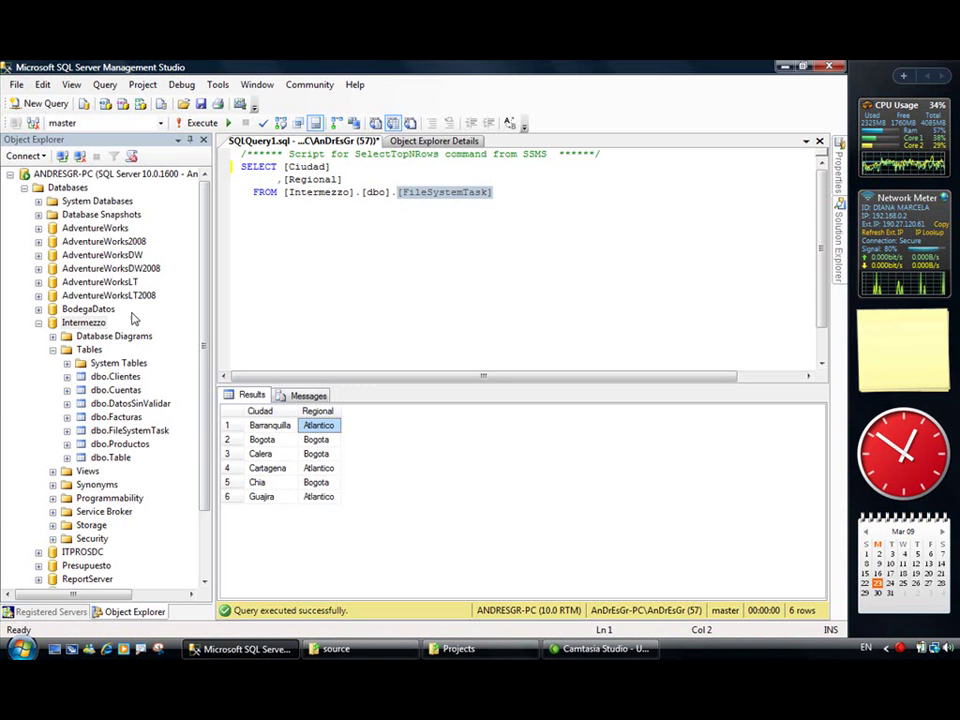
click(84, 324)
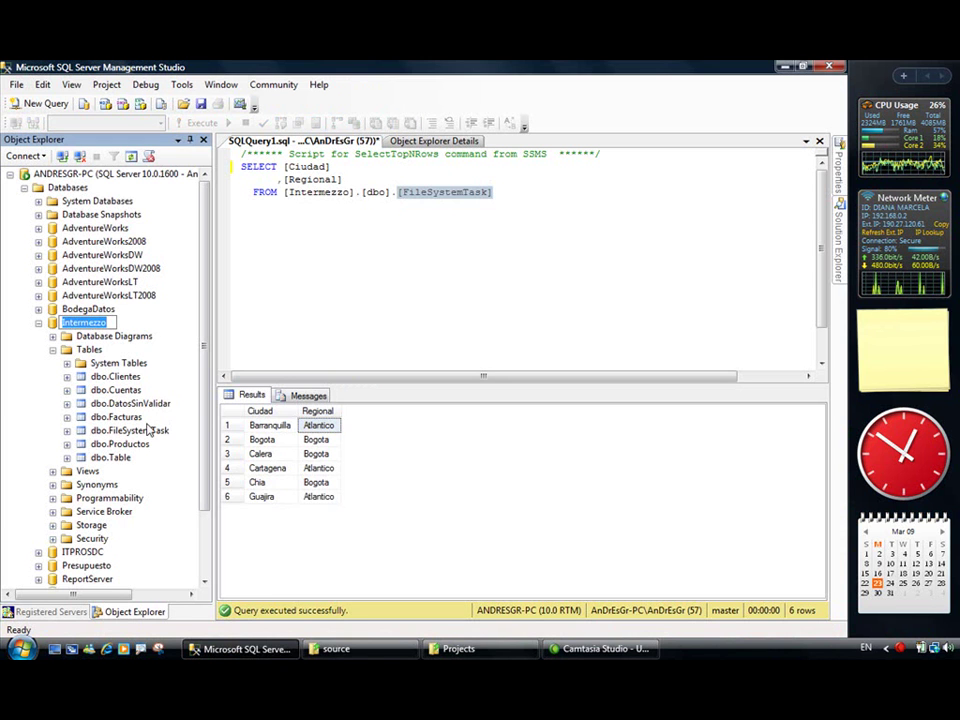
click(495, 191)
double_click(461, 192)
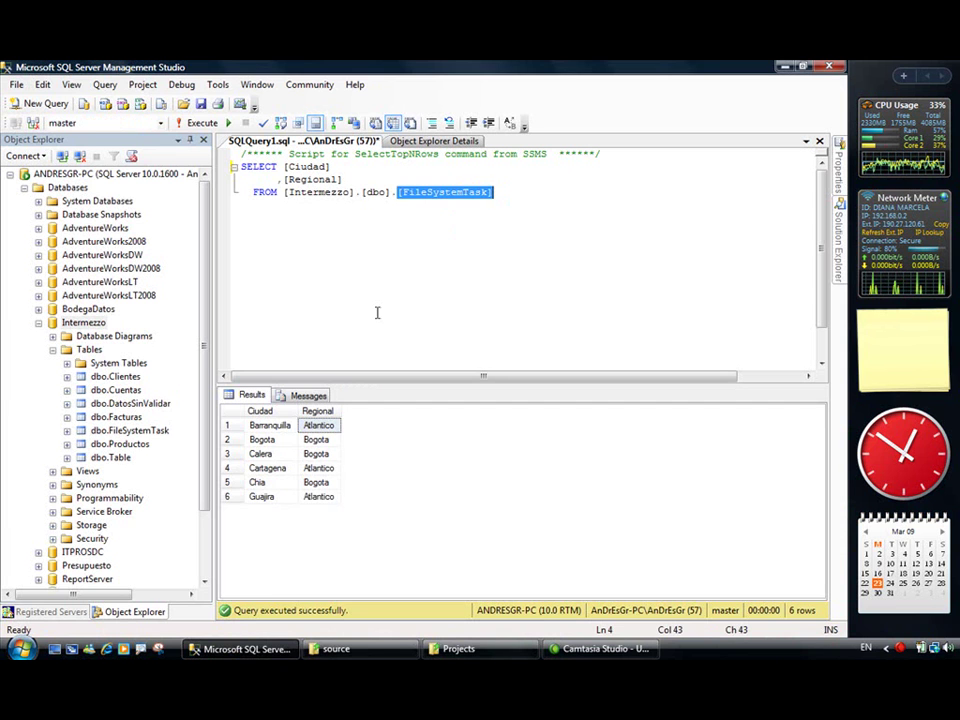
click(279, 427)
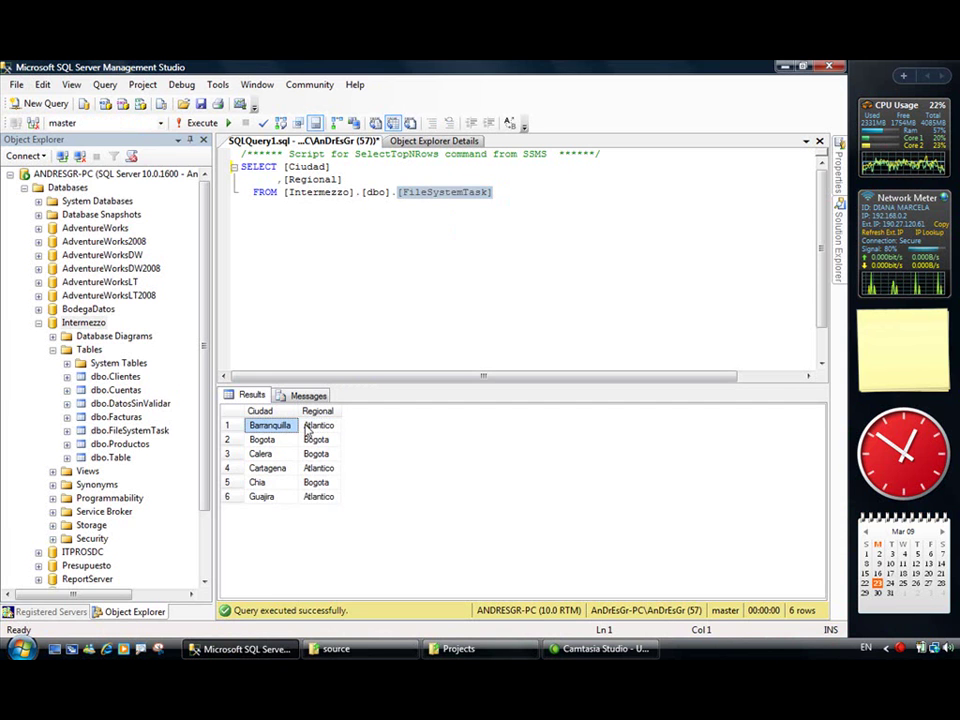
click(336, 427)
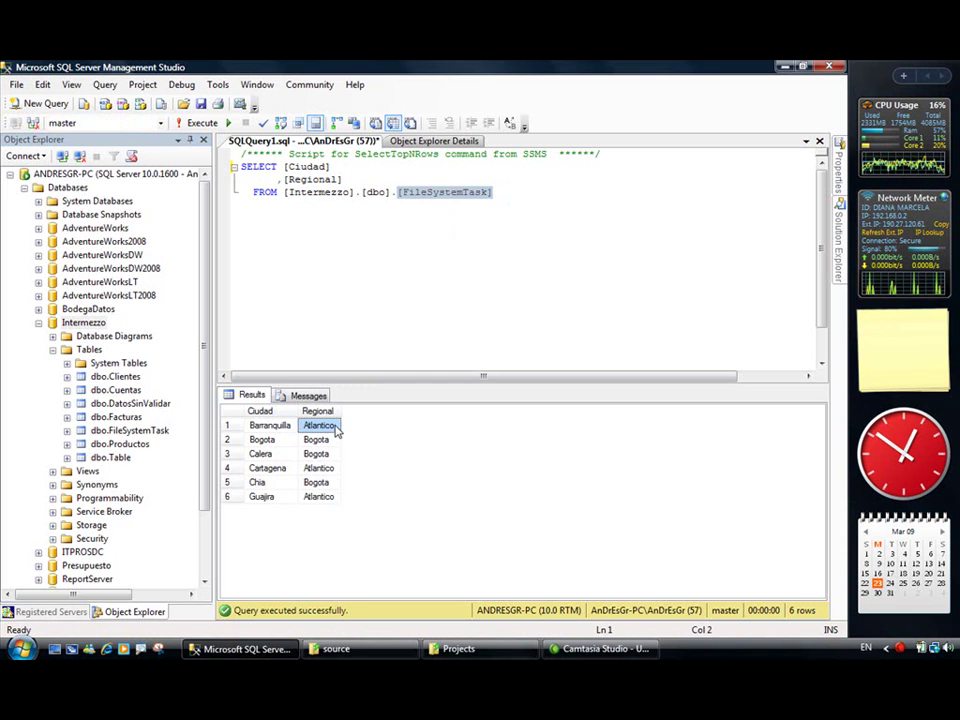
Inspect the Atlantico and Bogota subfolders of C:\temp\destination in Windows Explorer and minimize the folder window.
click(336, 648)
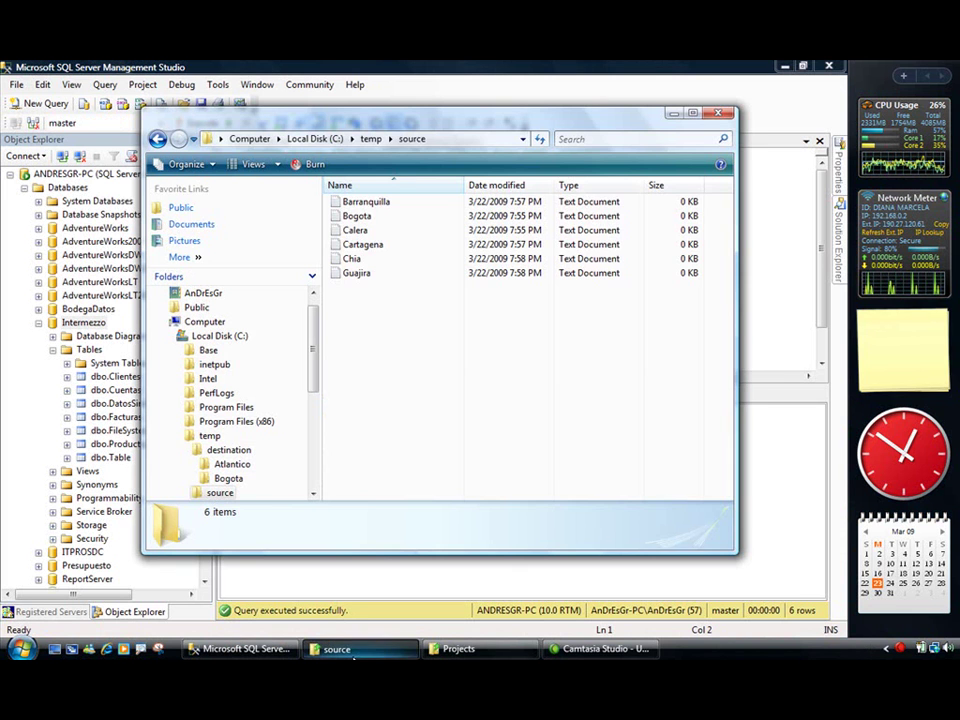
click(157, 139)
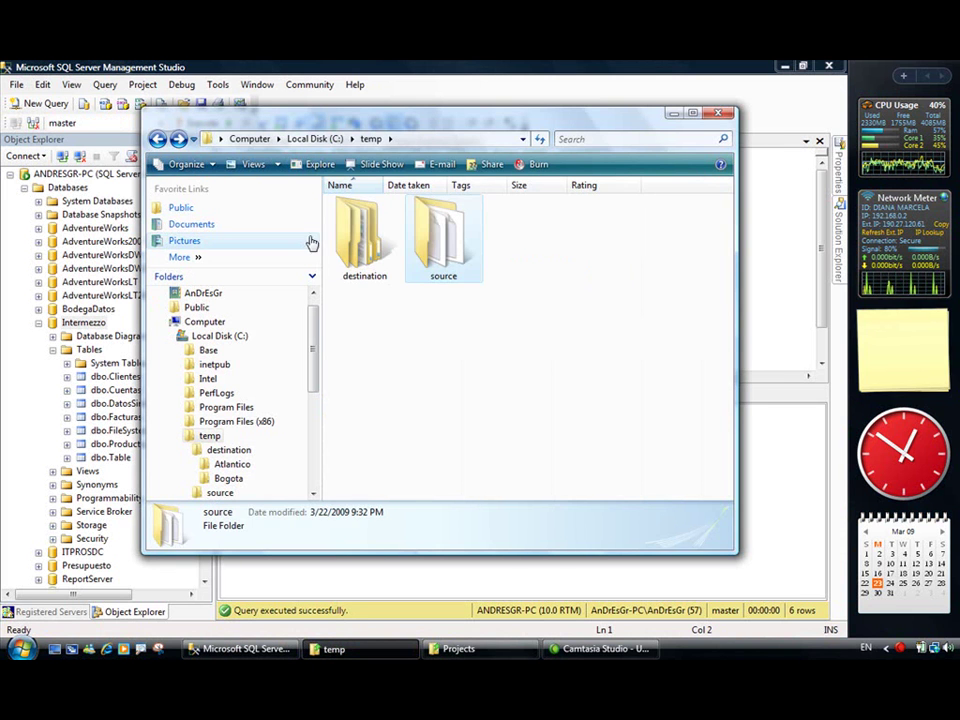
double_click(340, 240)
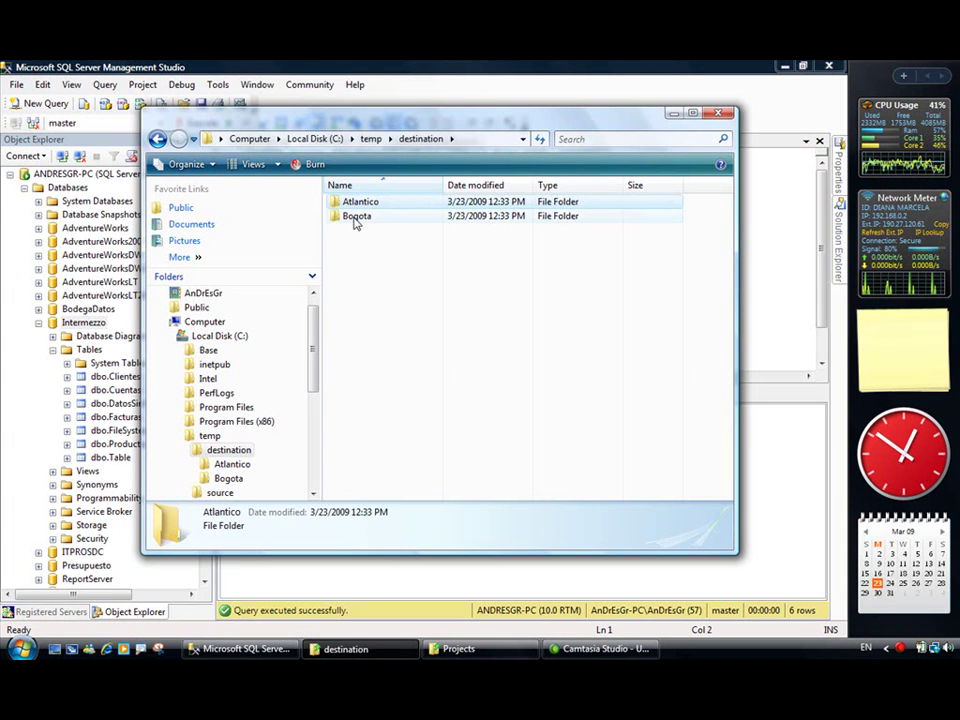
click(355, 218)
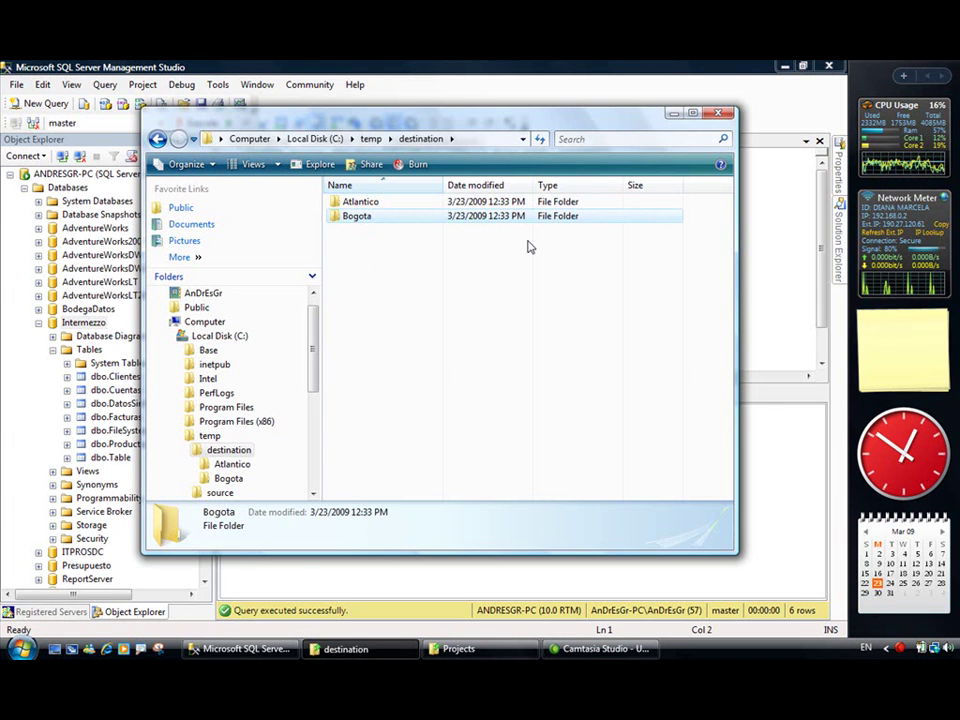
click(674, 114)
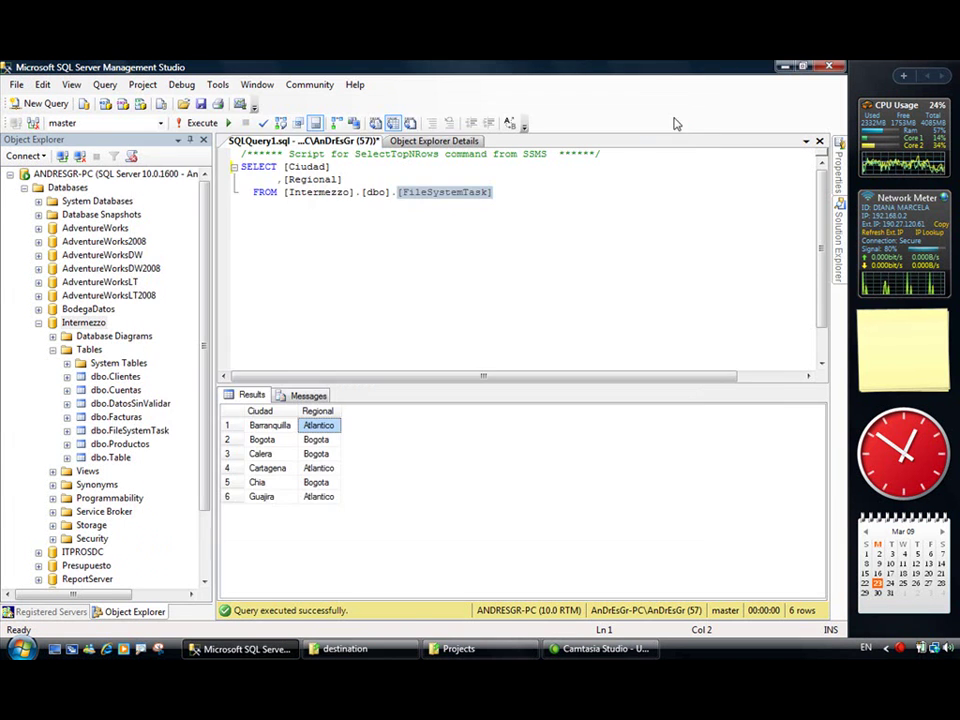
Launch Visual Studio 2008 and create a new Integration Services Project named FileSystemTask.
click(37, 650)
click(108, 451)
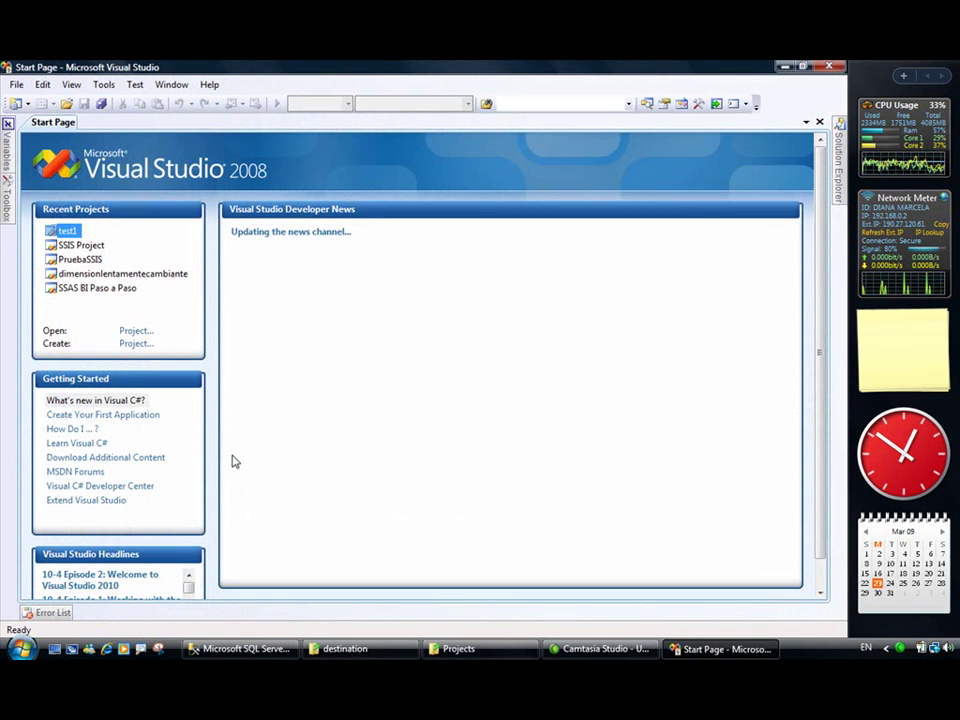
click(134, 344)
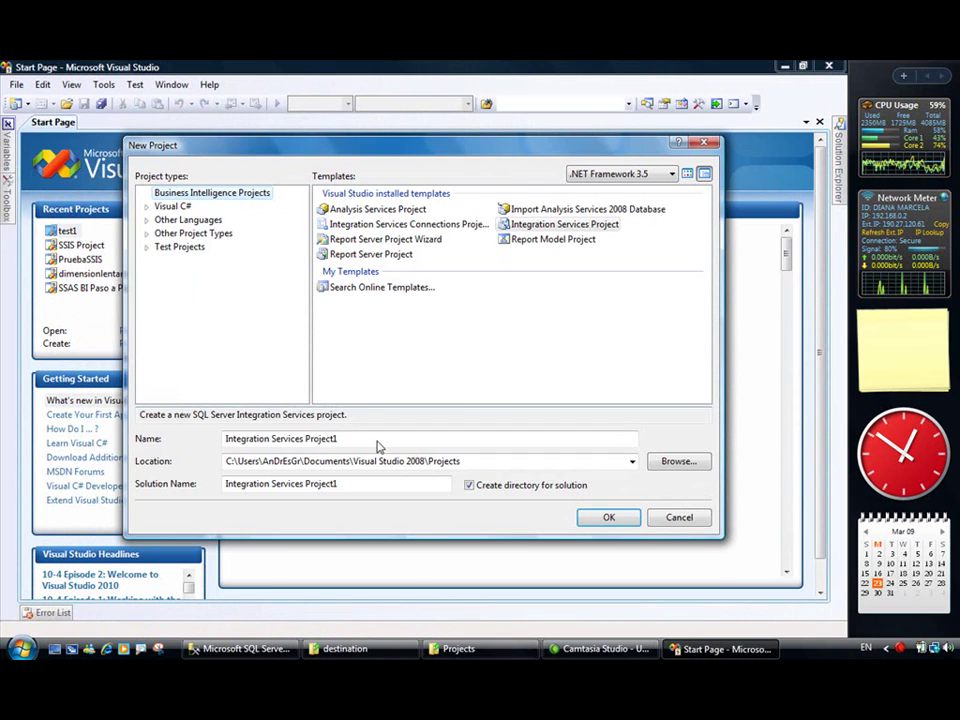
key(Delete)
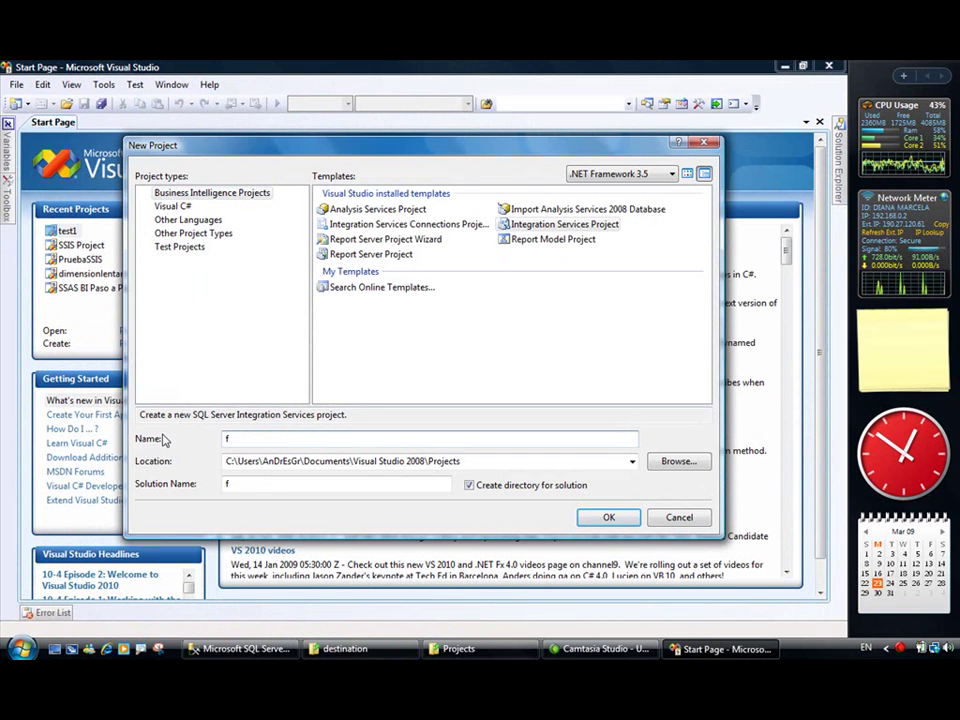
text(File)
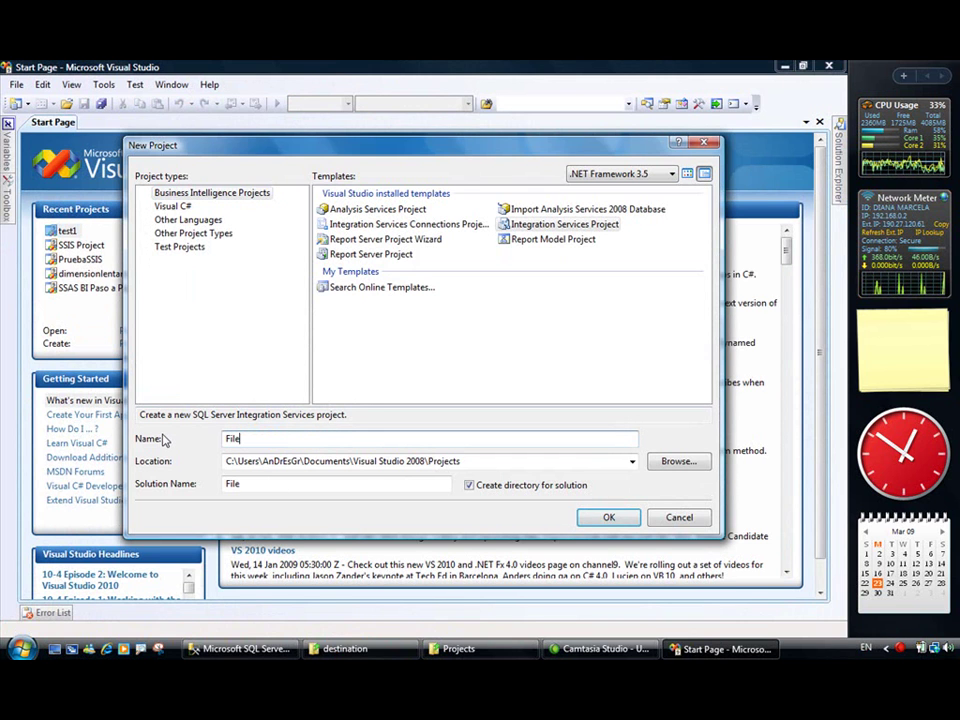
text(SystemTask)
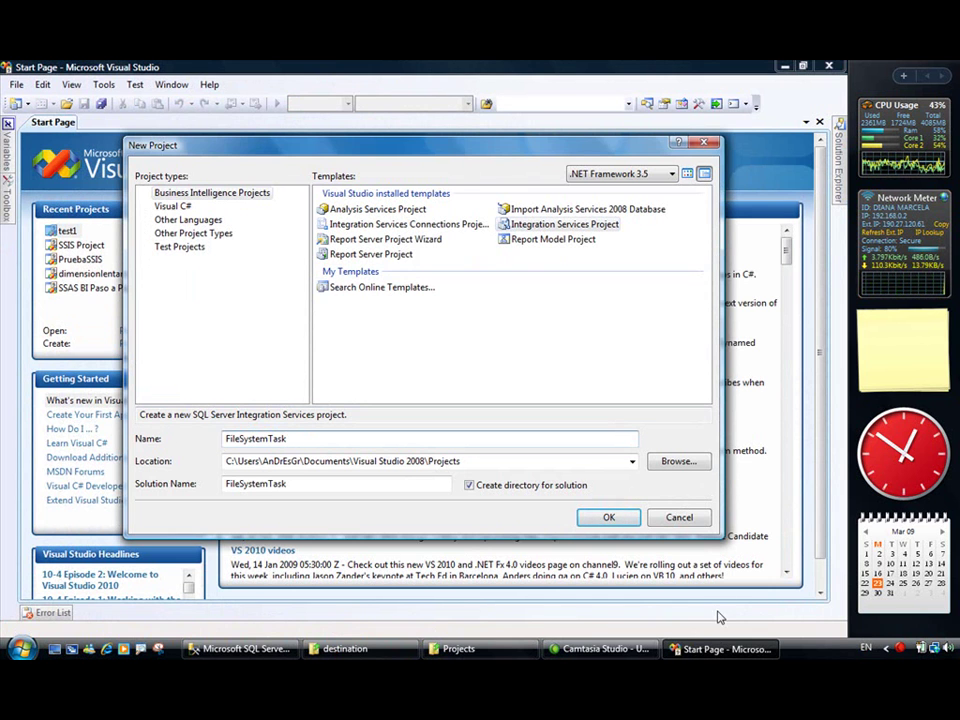
click(609, 517)
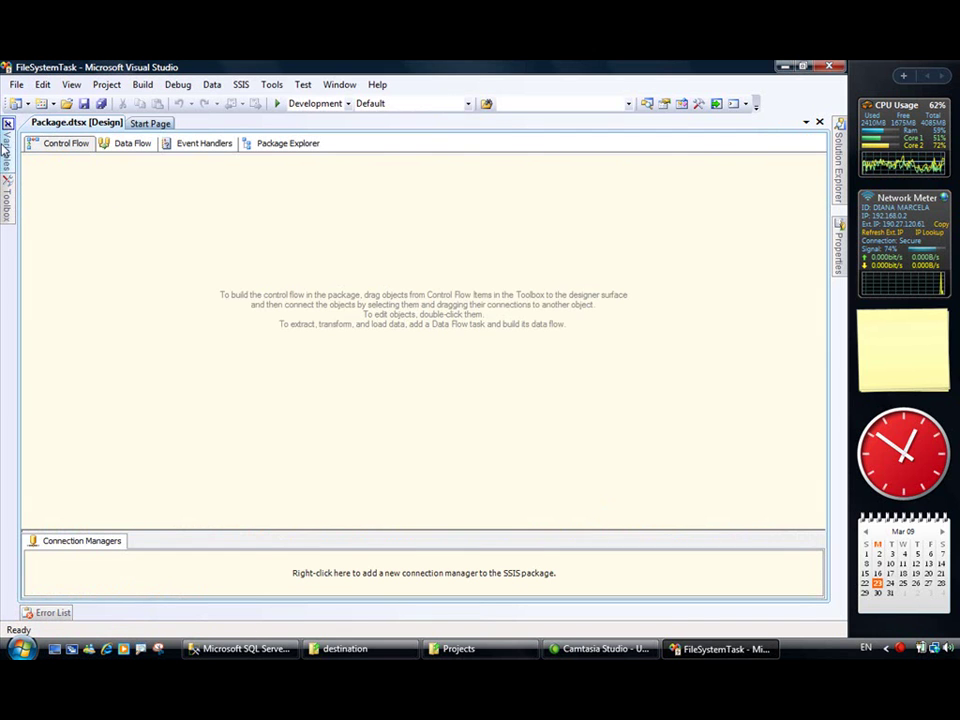
Keep the Variables window permanently open and add two package-level variables.
mouse_move(5, 145)
click(266, 120)
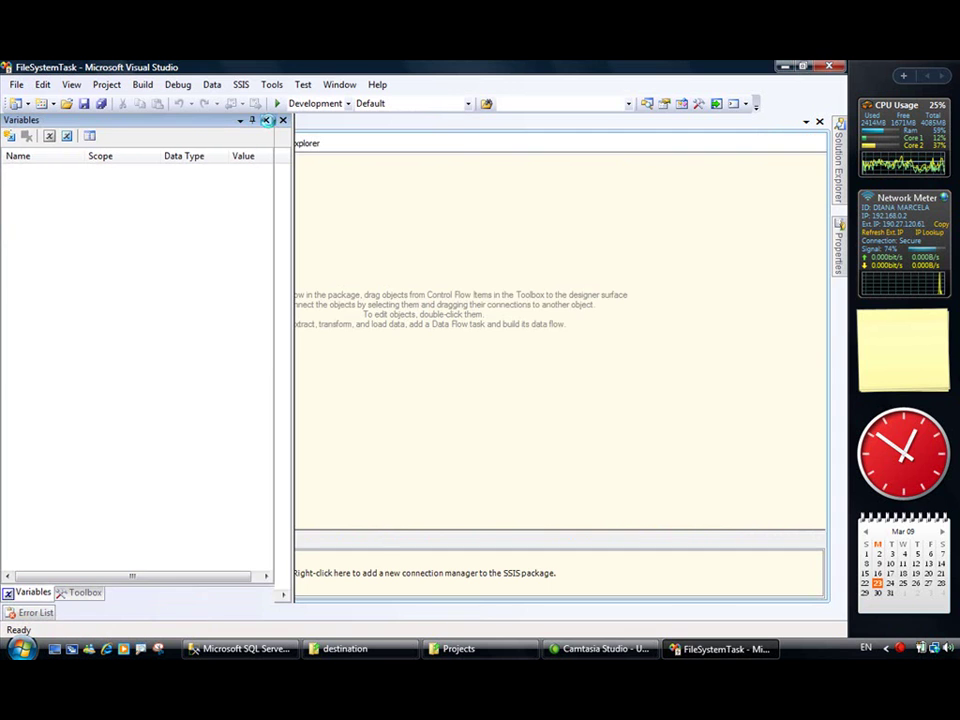
click(10, 136)
click(10, 136)
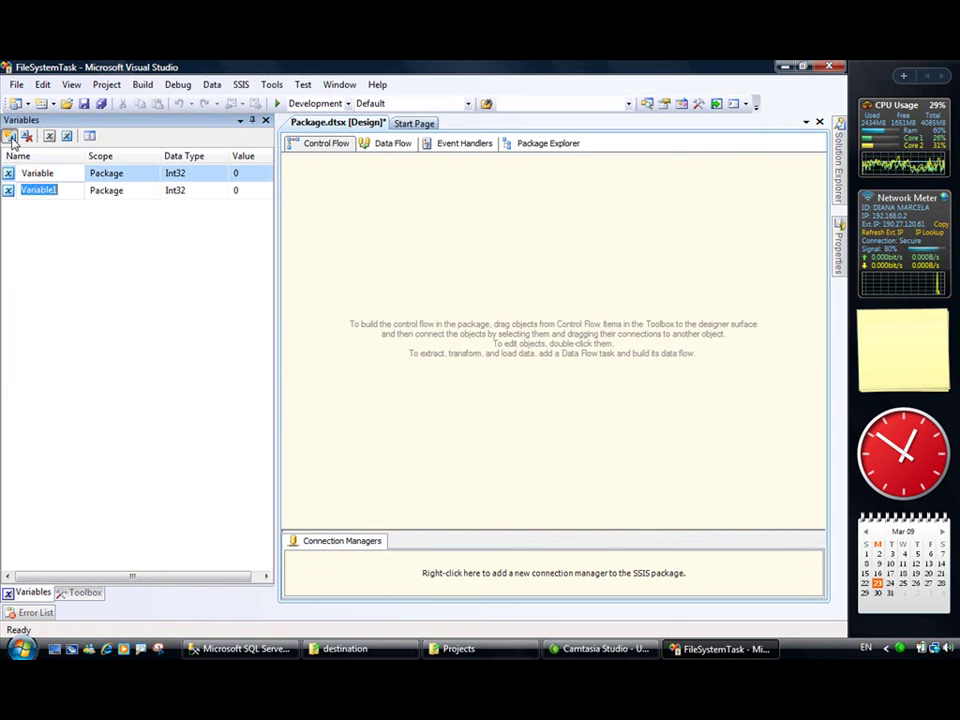
Set the data type of both new package variables to String.
click(214, 175)
click(221, 173)
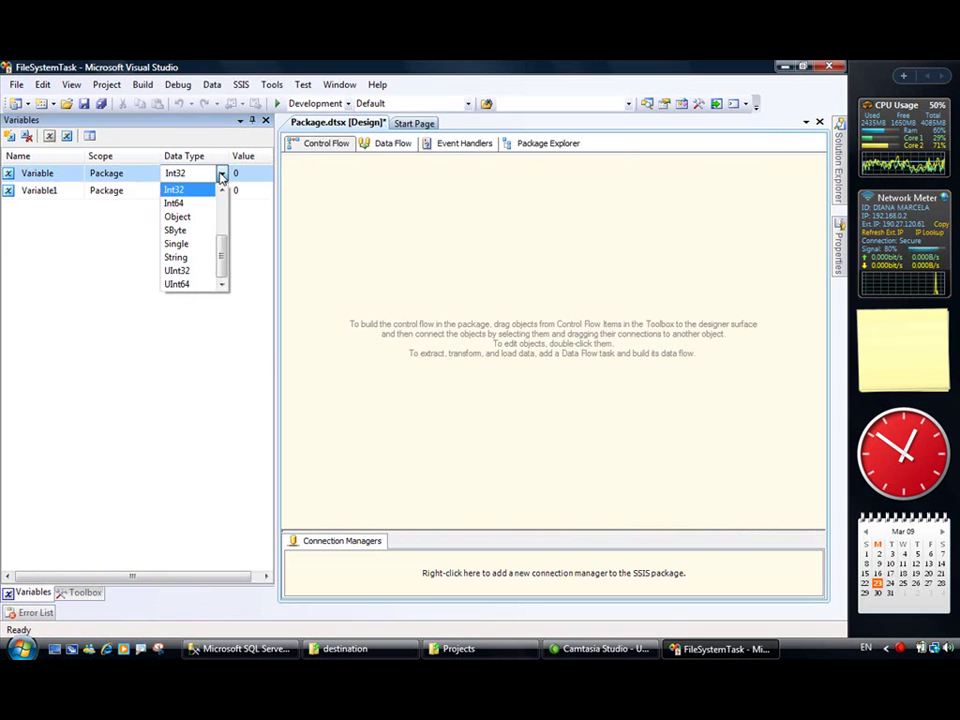
click(180, 257)
click(210, 192)
click(220, 191)
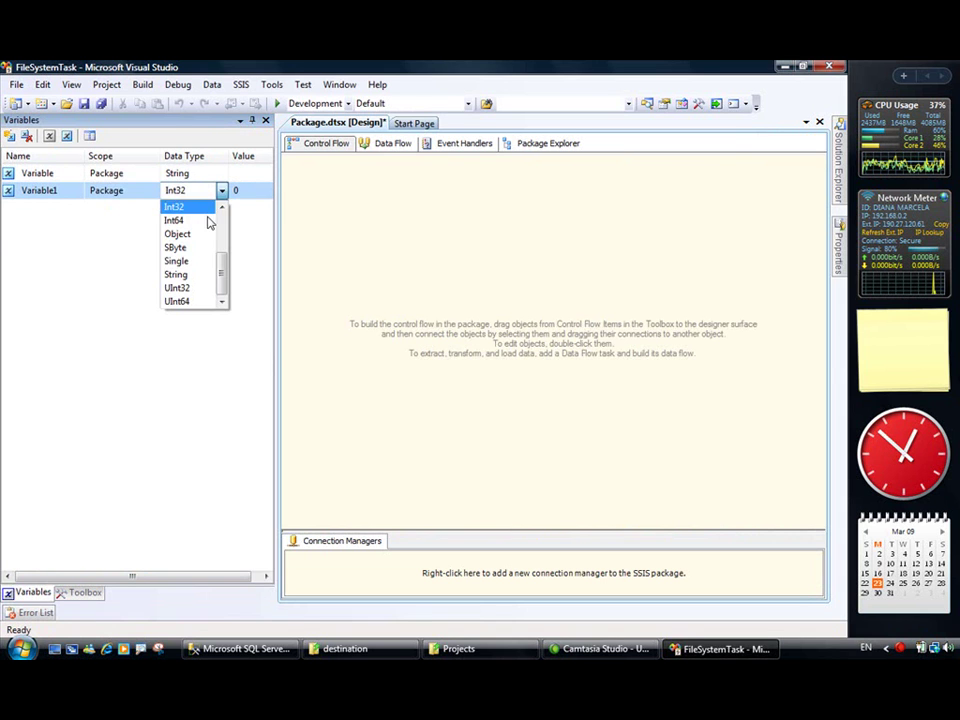
click(177, 274)
Rename the first variable RutaOrigen and the second variable RutaDestino.
click(53, 175)
click(53, 175)
text(Ru)
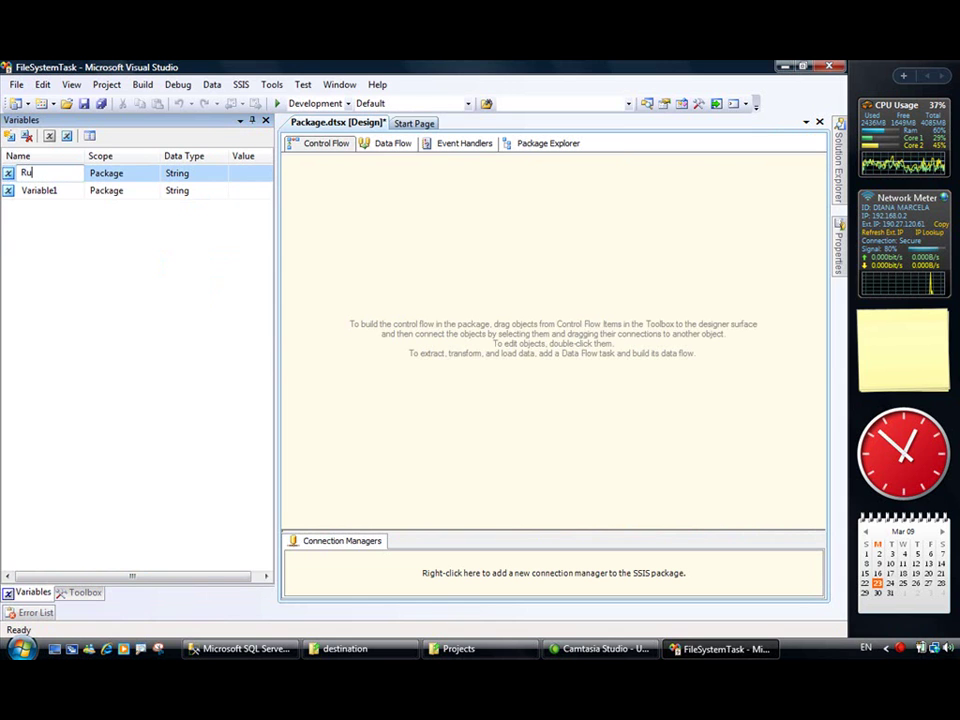
text(ta01)
key(BackSpace)
text(rigen)
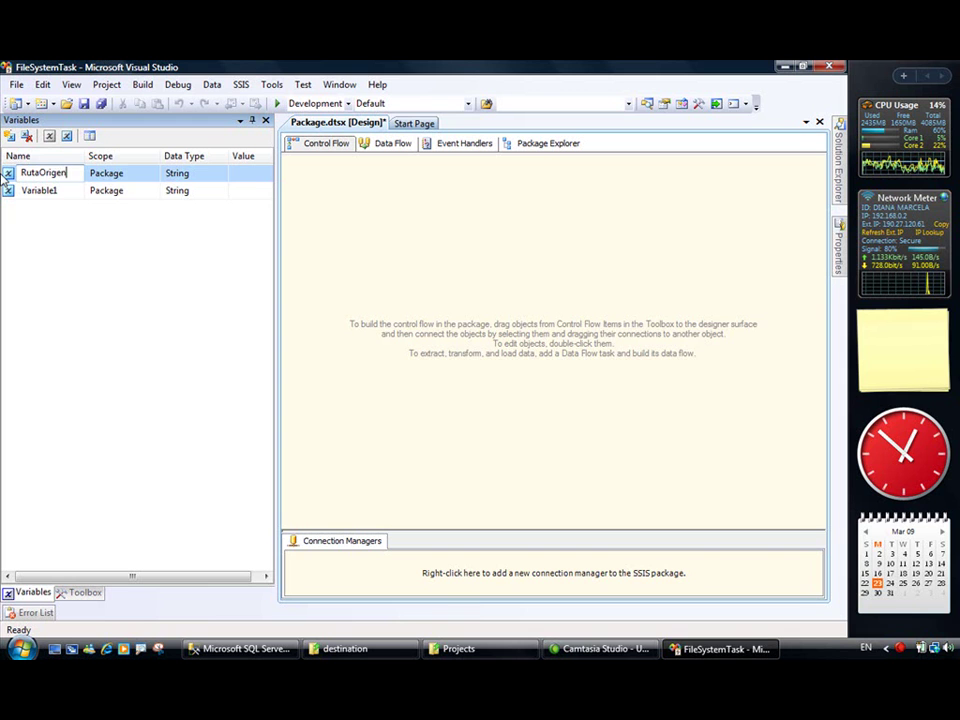
click(70, 193)
click(33, 189)
text(RutaDestino)
key(Return)
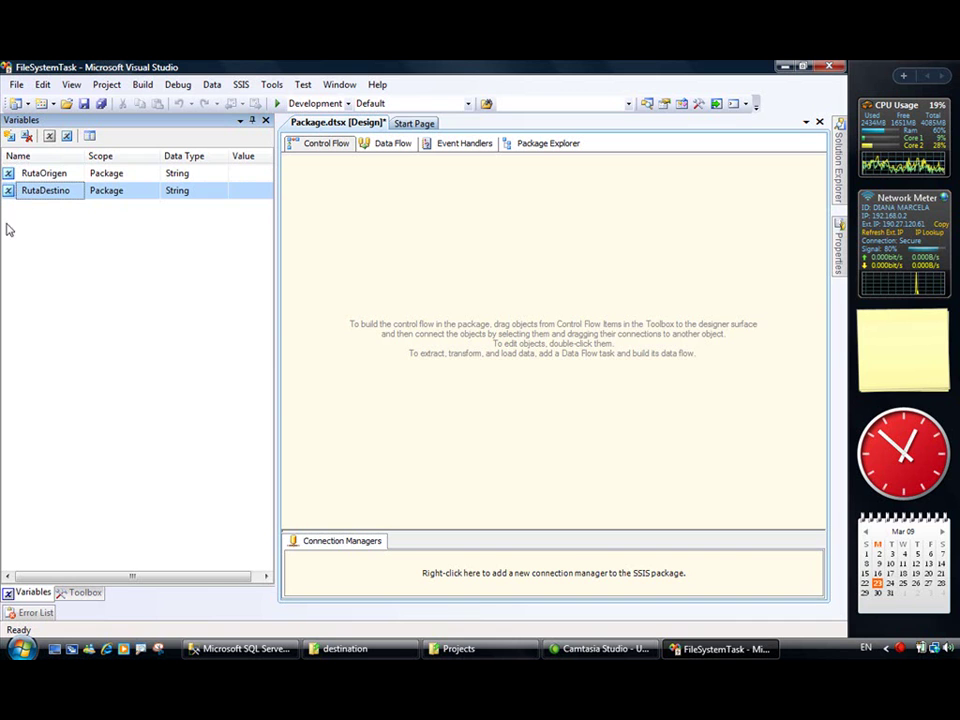
Set the value of the RutaDestino variable to C:\temp\destination\.
click(242, 172)
text(C:\)
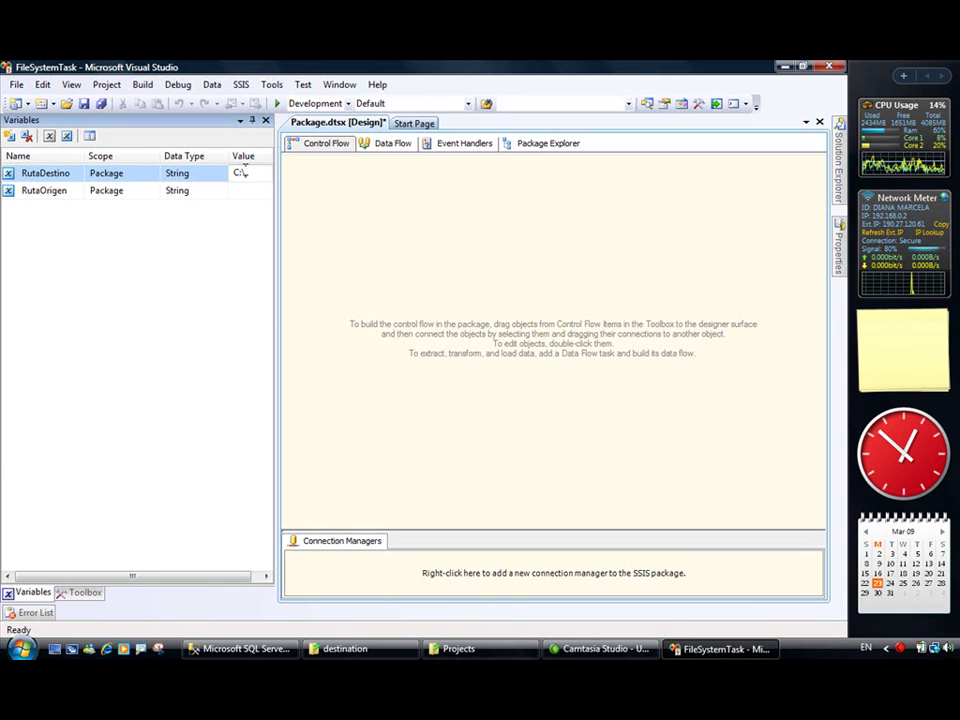
text(tem)
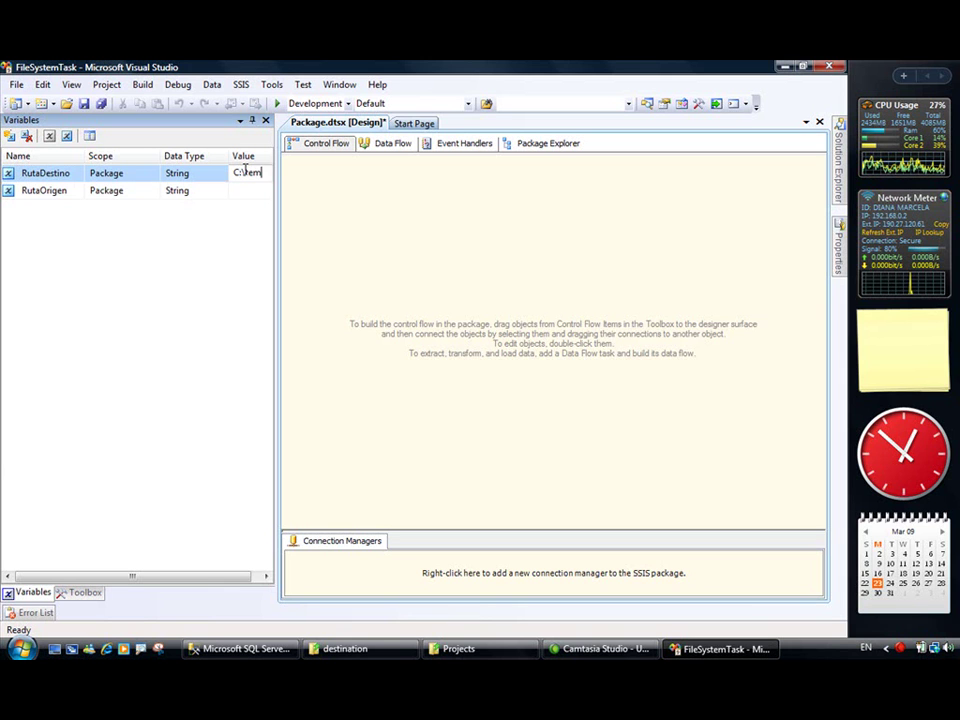
text(p\destination)
text(\)
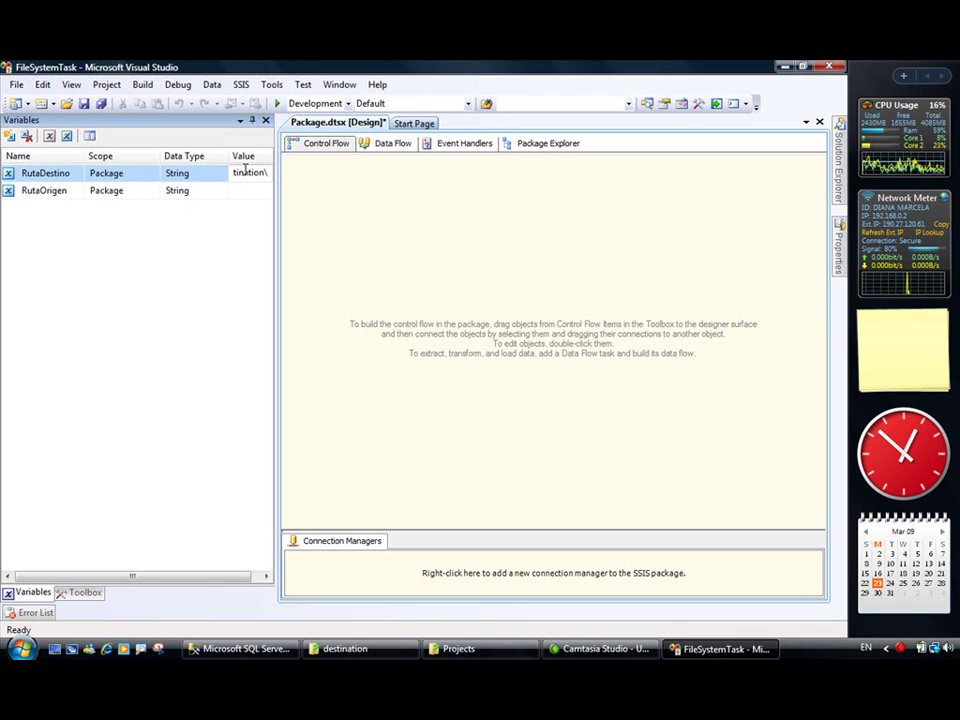
Set the value of the RutaOrigen variable to C:\temp\source\ and widen the variable list so the paths can be read.
click(249, 194)
text(C:\)
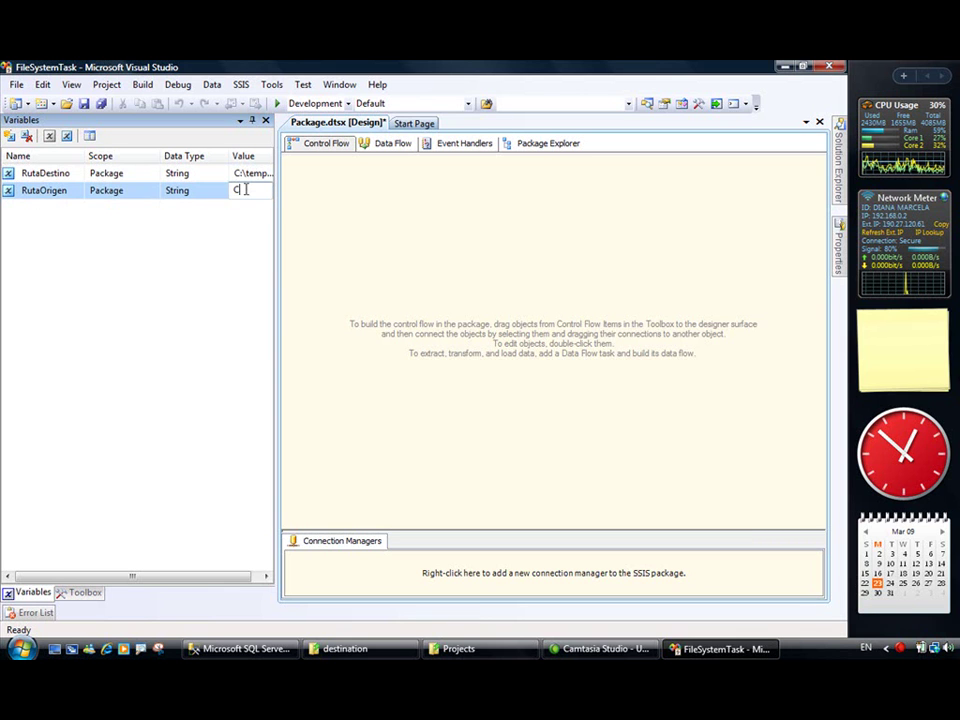
text(tem)
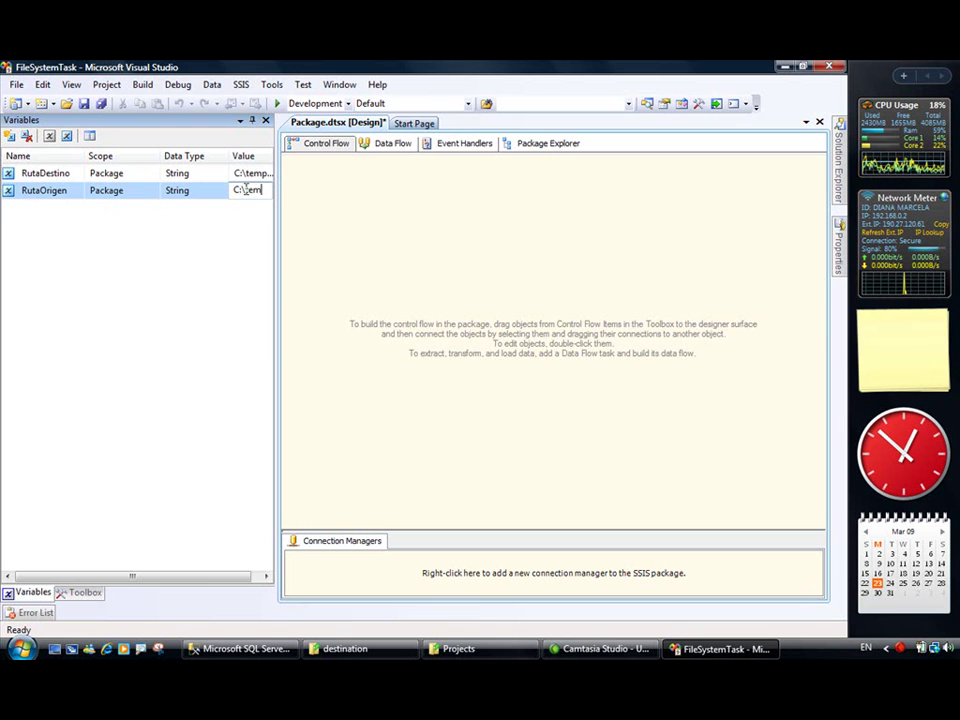
text(p\source\)
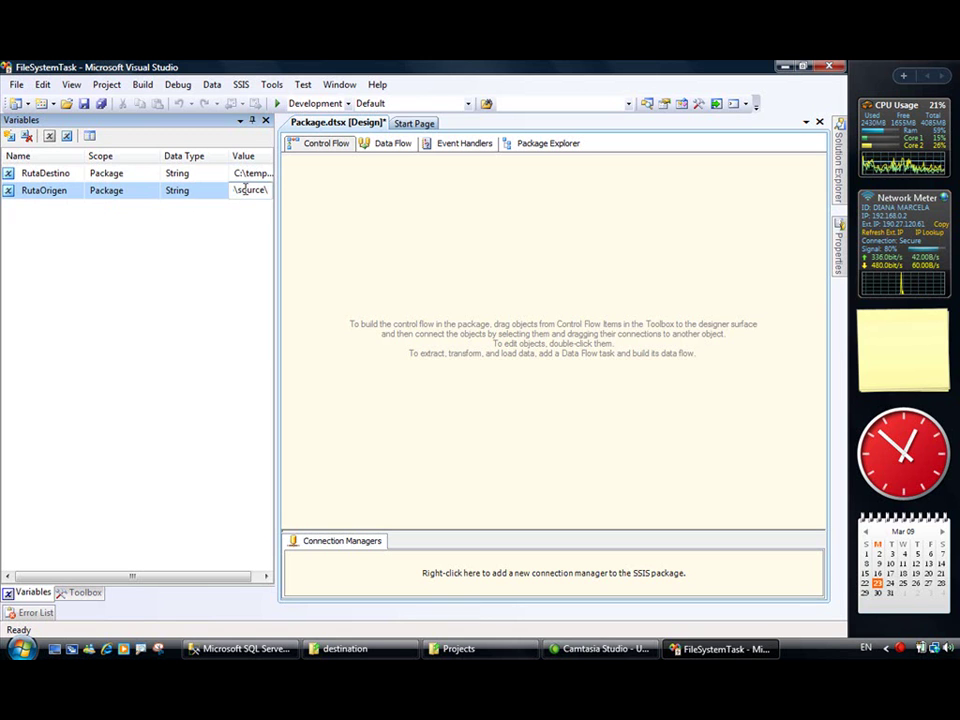
drag(272, 161, 409, 184)
double_click(282, 156)
key(Return)
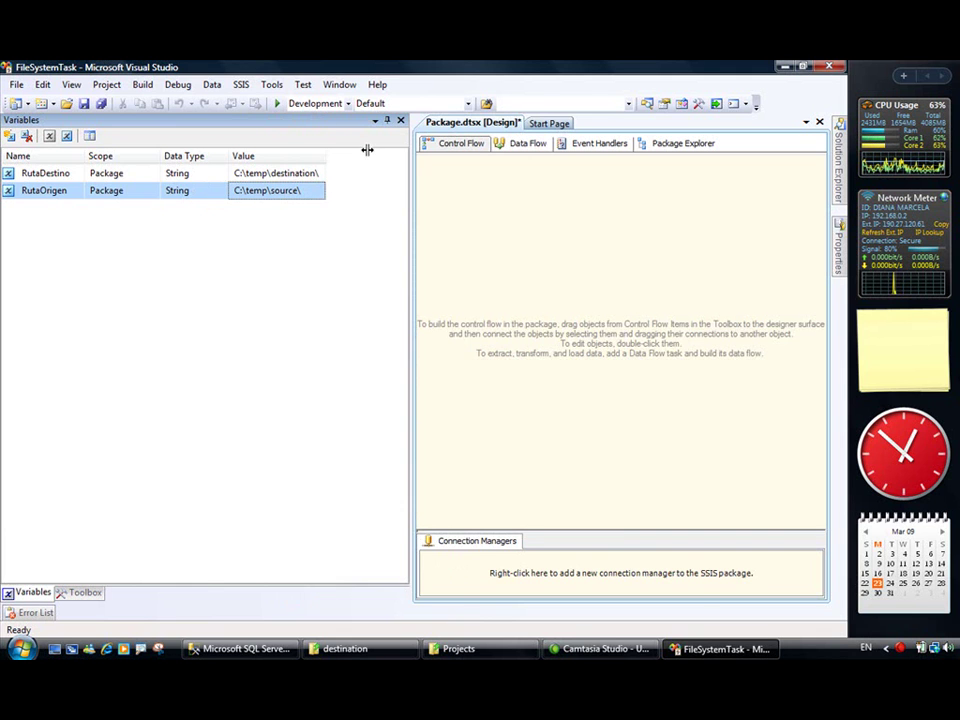
drag(412, 150, 320, 150)
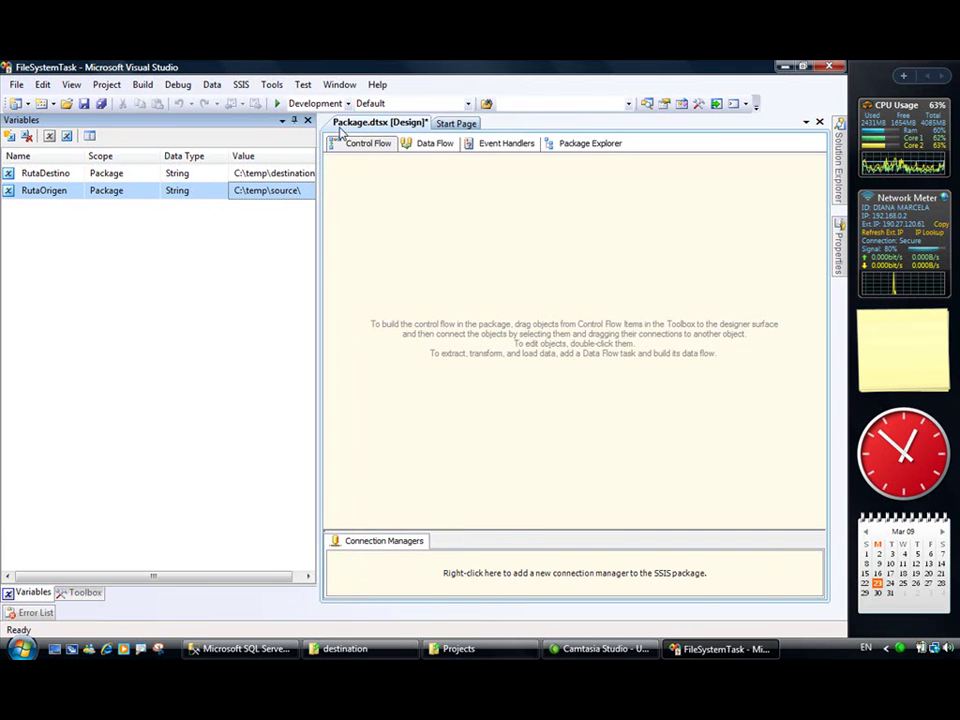
Add two more package variables and name the first of them ArchivoOrigen.
click(10, 137)
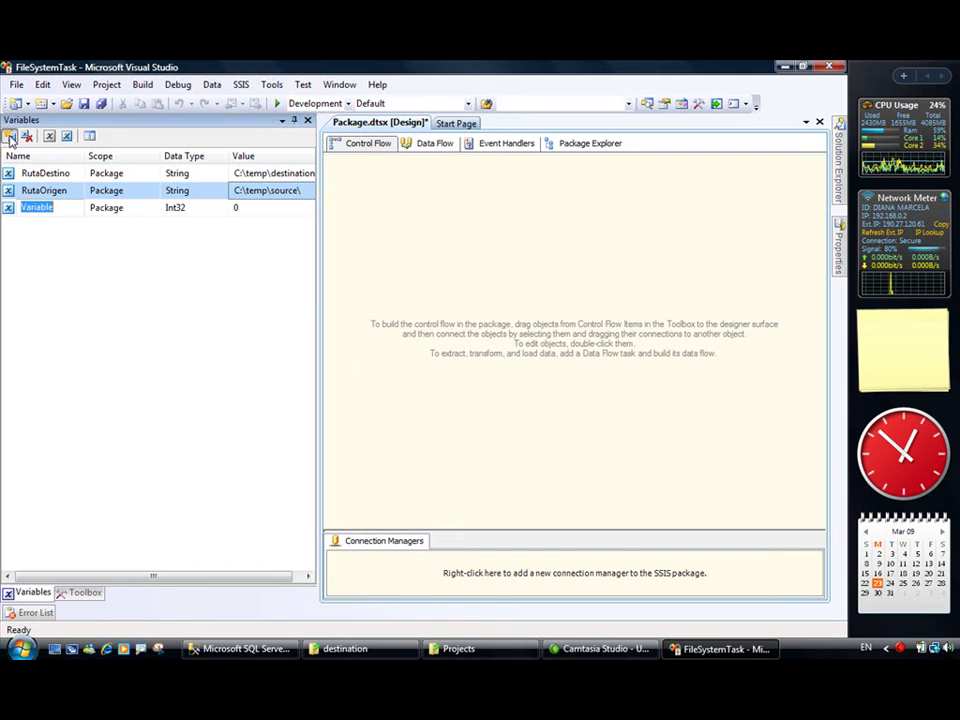
click(10, 137)
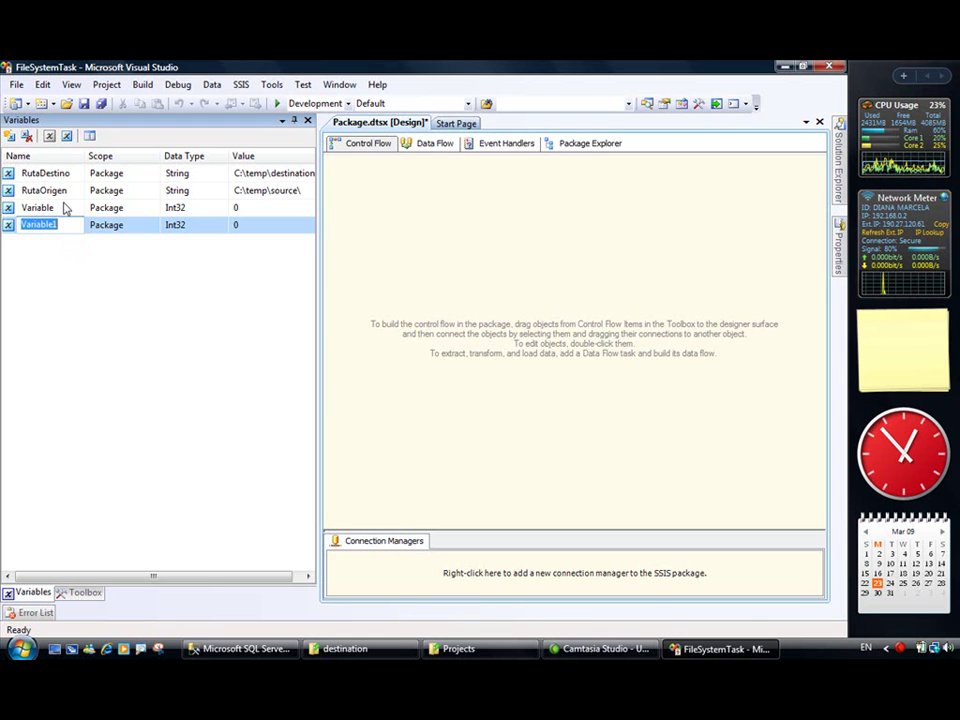
click(64, 207)
click(64, 207)
text(ArchivoOrigen)
Set the ArchivoOrigen variable's data type to String and its value to Bogota.
click(218, 210)
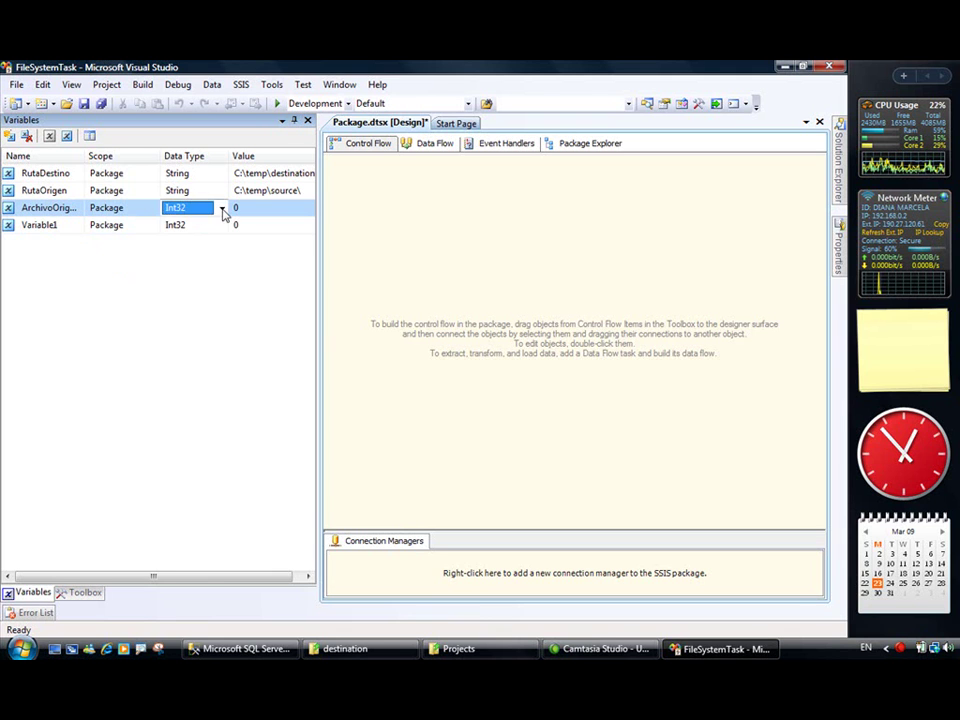
click(222, 210)
click(200, 290)
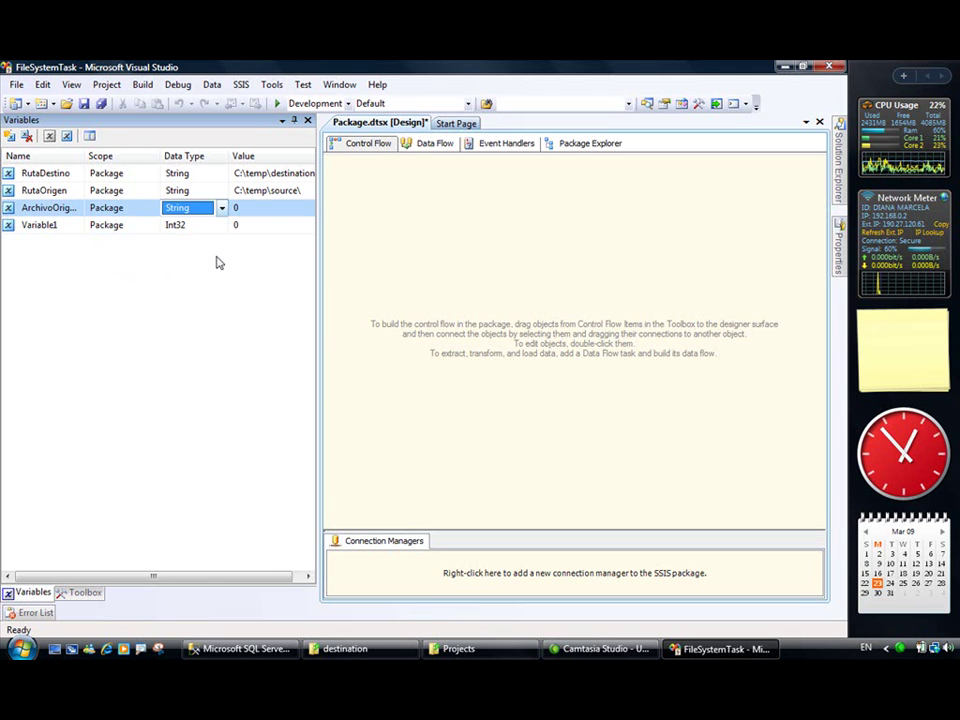
click(245, 207)
text(Bogota)
Rename the other newly added variable ArchivoDestino.
click(64, 224)
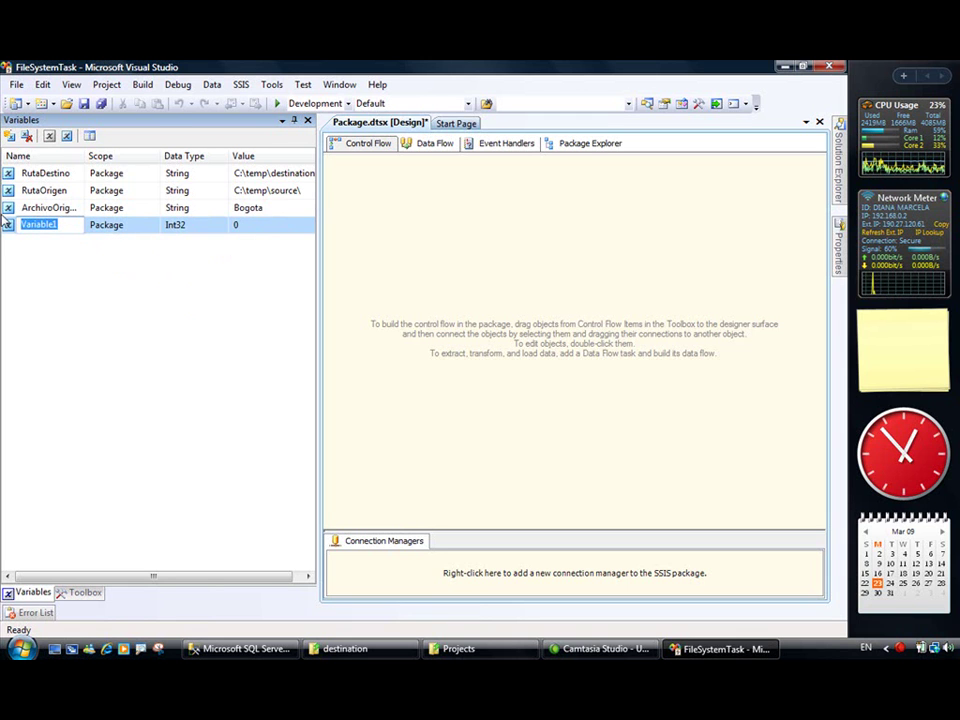
text(Archivo)
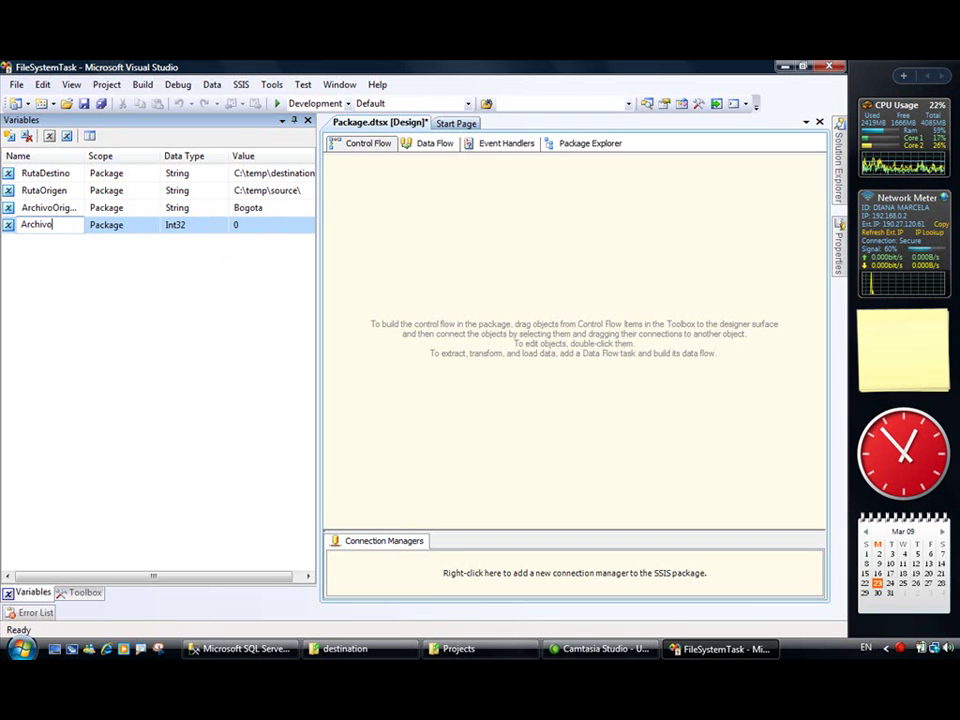
text(Destino)
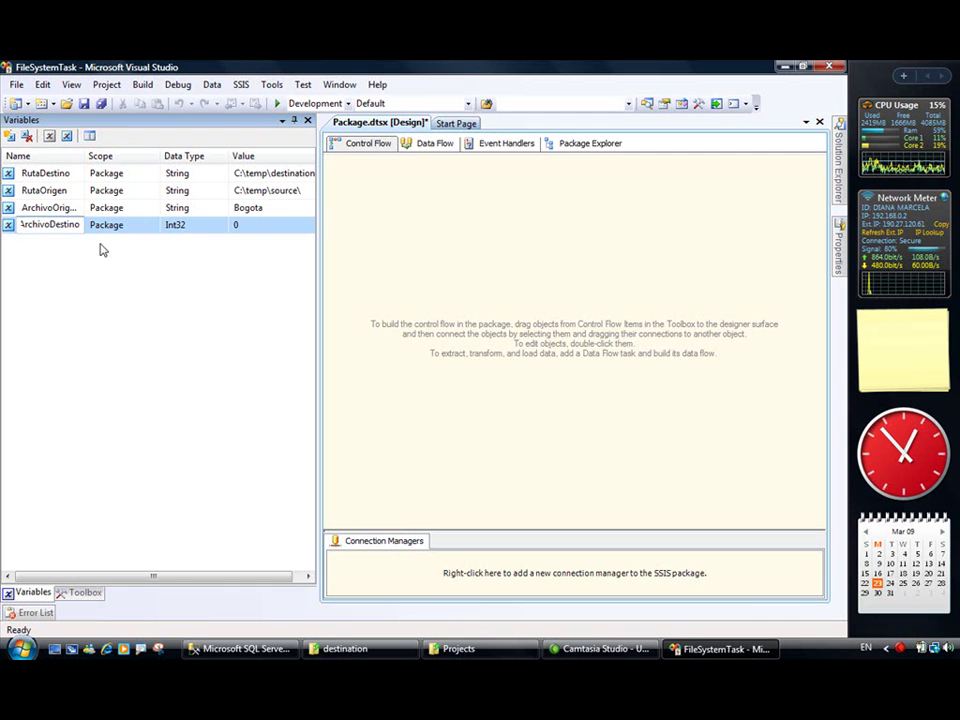
Set the ArchivoDestino variable's data type to String and its value to Bogota.
click(200, 225)
click(221, 225)
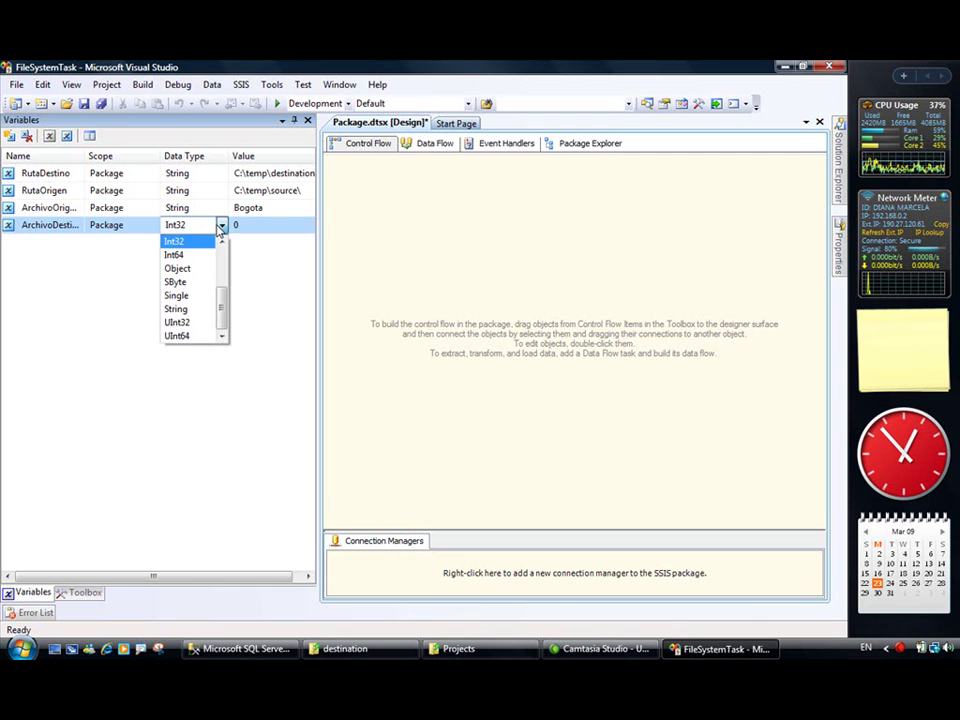
click(196, 312)
click(265, 225)
text(Bogota)
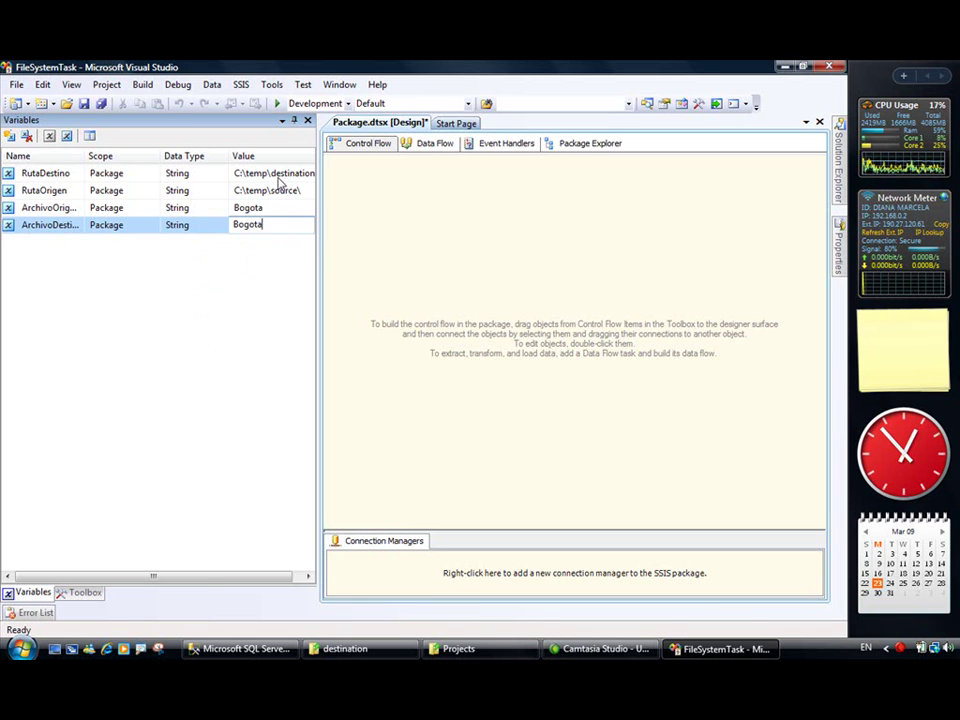
Review the names of the four package variables and collapse the variable list to free up the design surface.
click(62, 176)
click(62, 189)
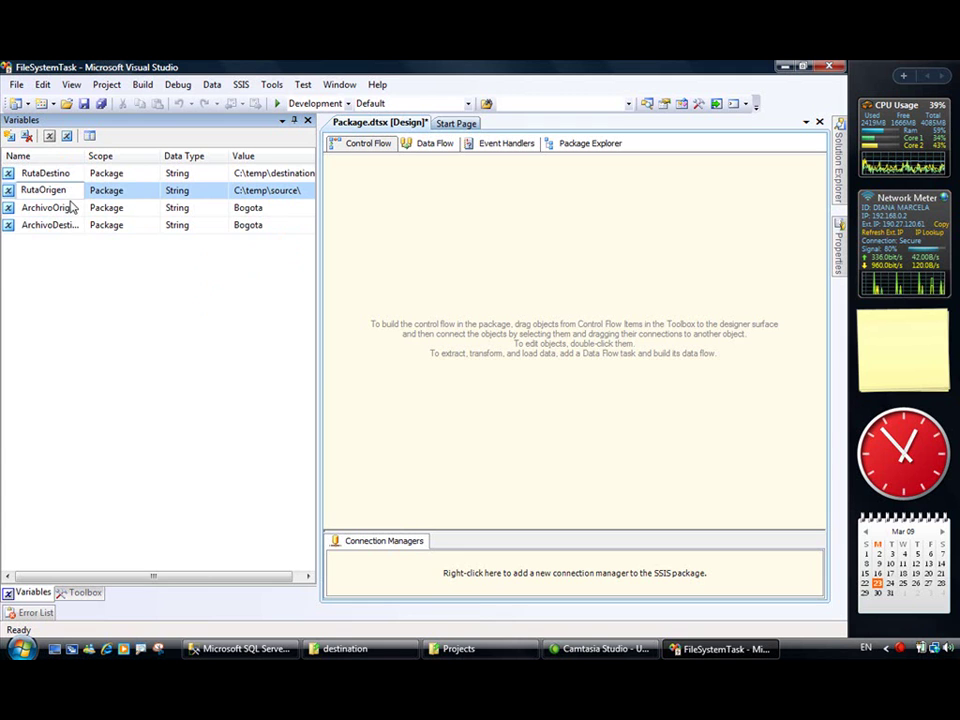
click(68, 214)
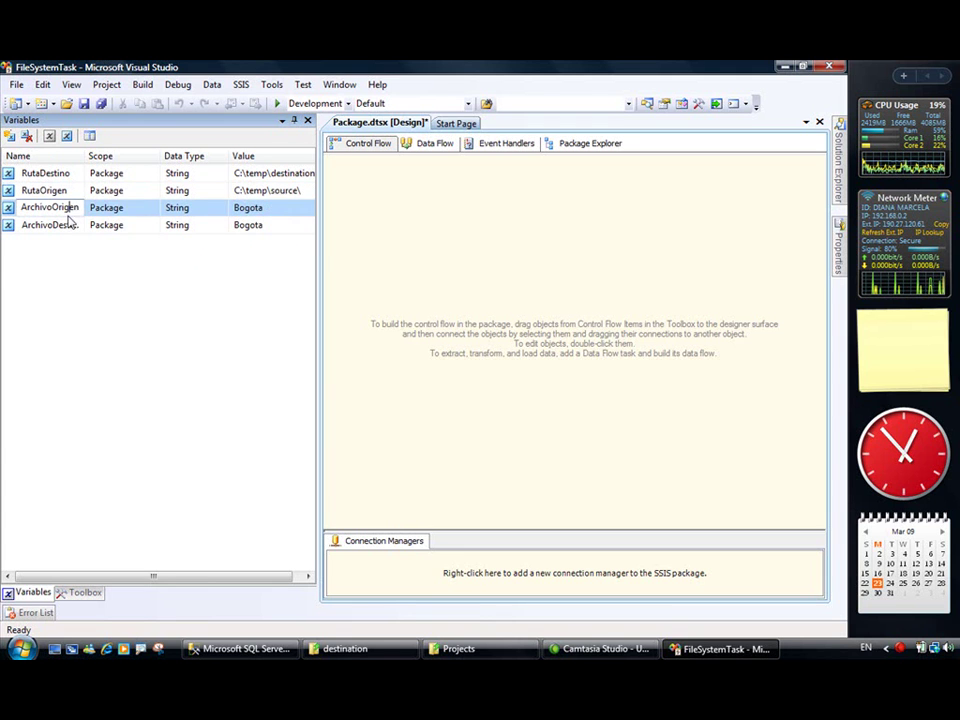
click(64, 226)
click(64, 224)
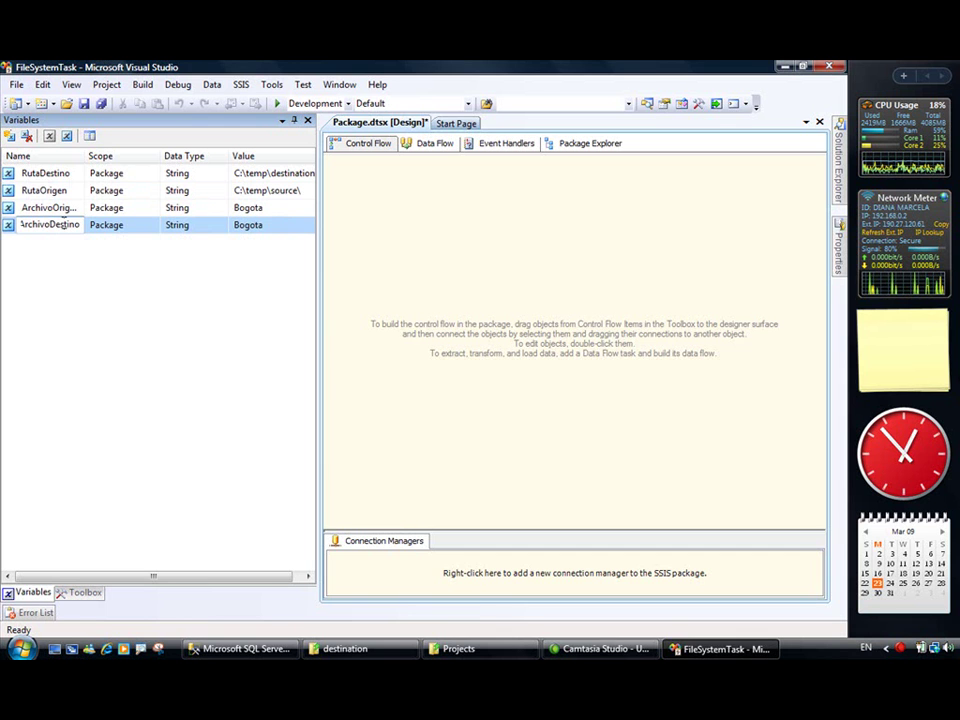
click(295, 120)
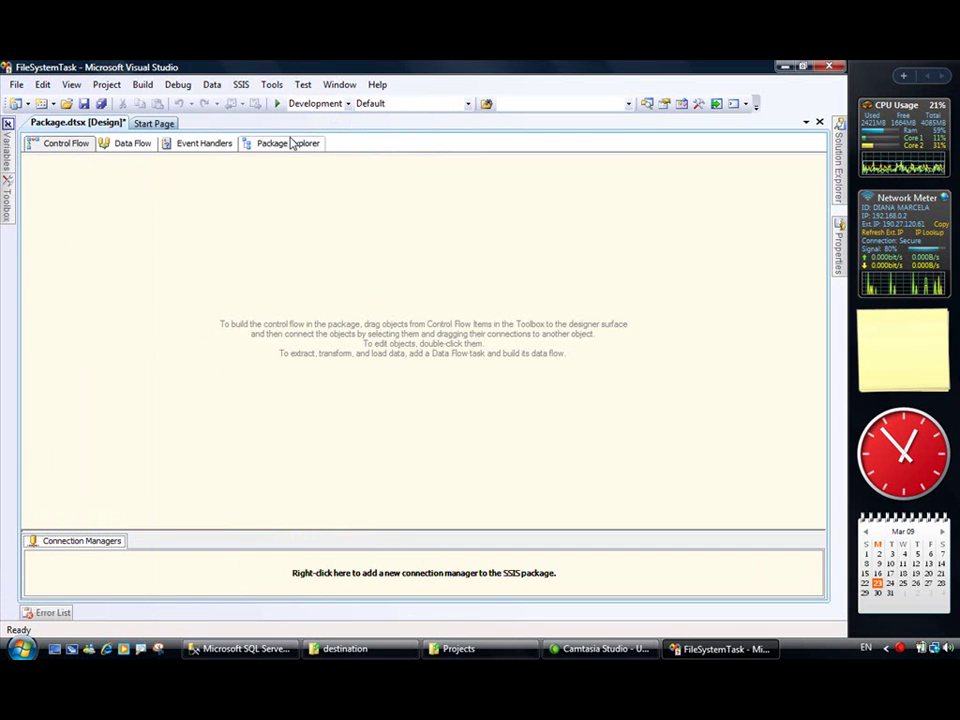
Add an OLE DB connection manager to the package based on the existing localhost.Intermezzo data connection.
right_click(70, 575)
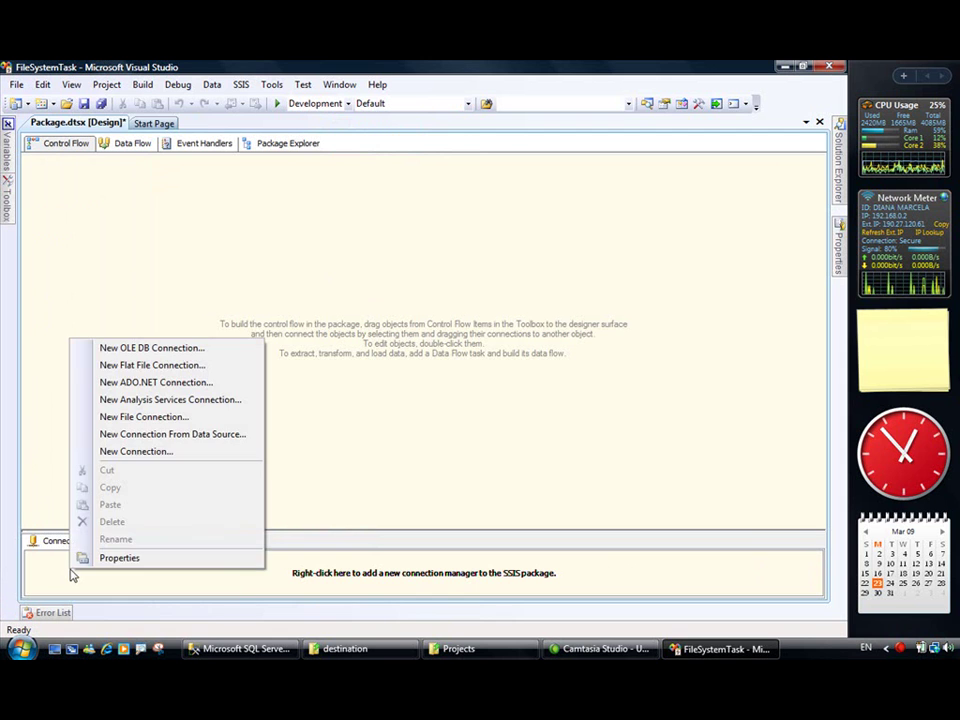
click(171, 348)
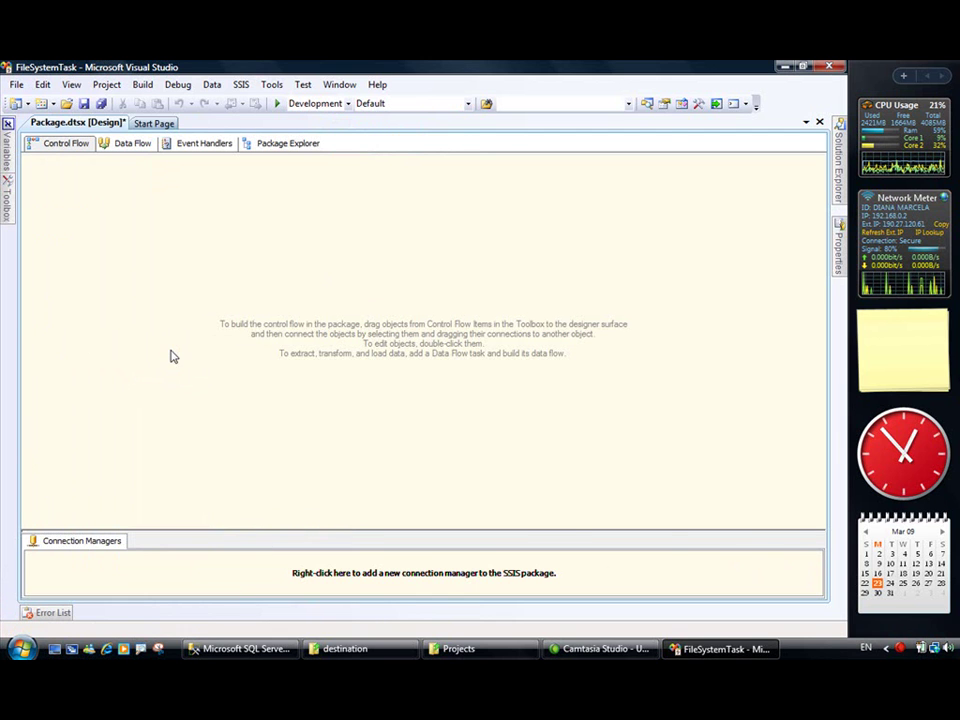
click(250, 277)
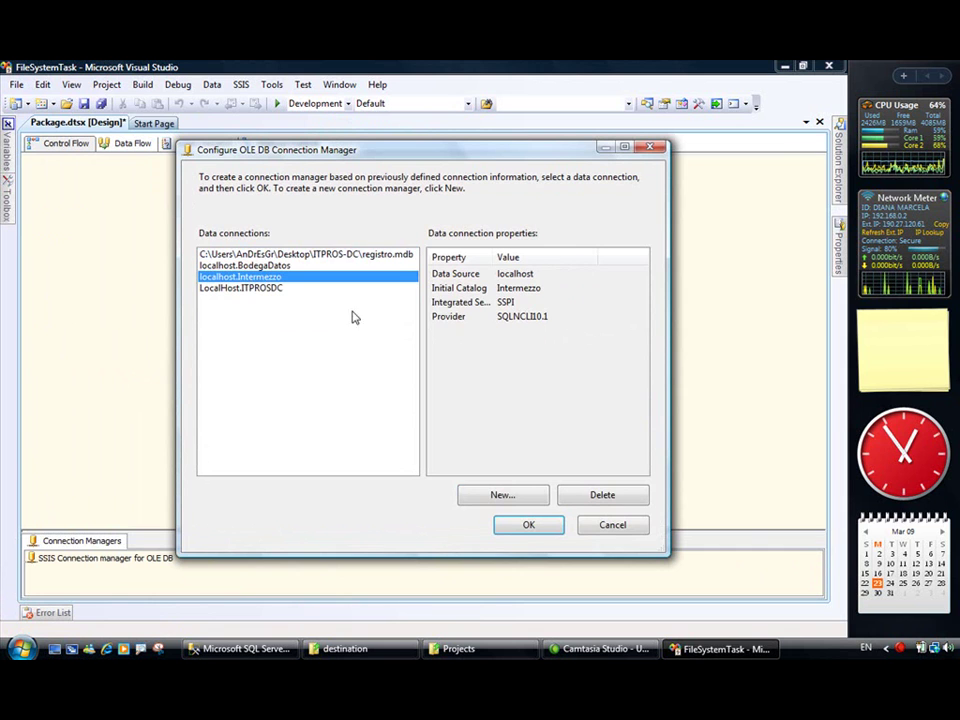
click(517, 528)
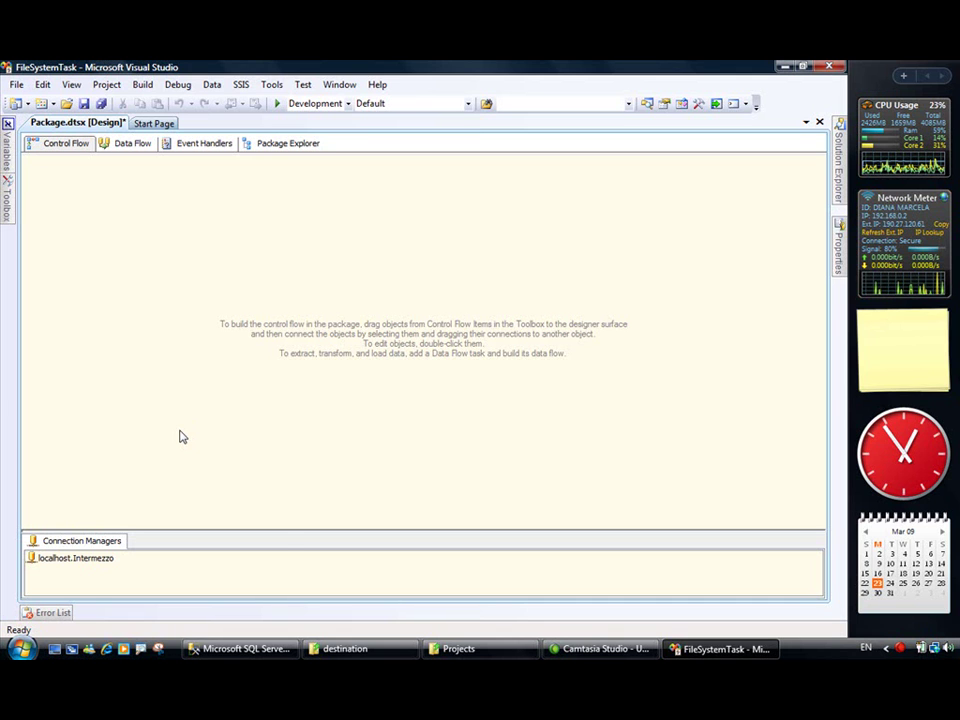
Add a file connection manager with usage type Existing file that points to C:\temp\source\Bogota.txt.
right_click(91, 580)
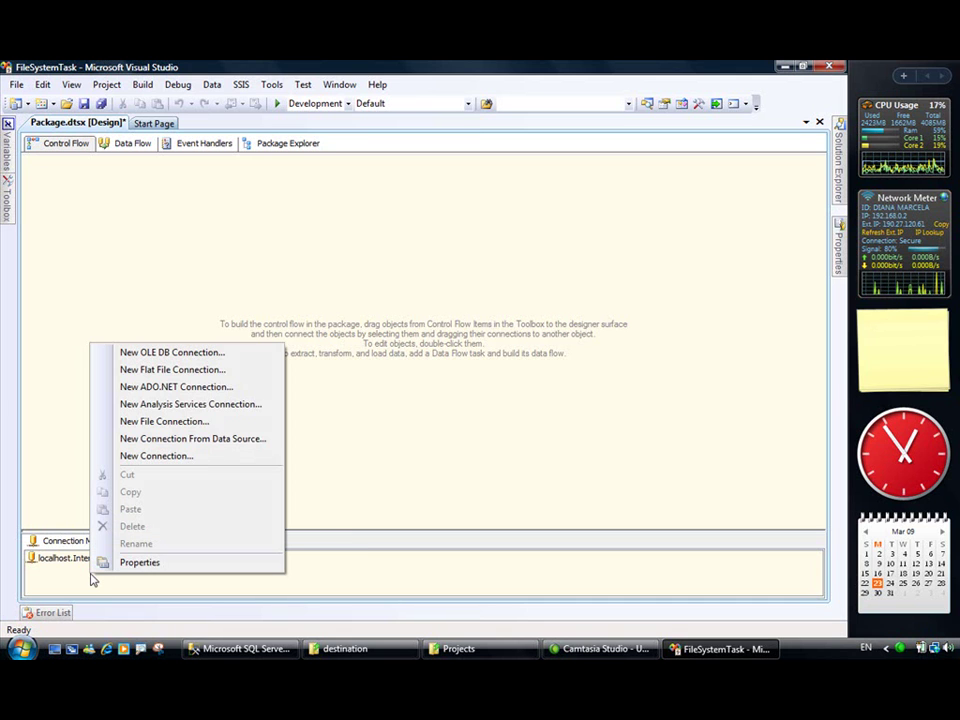
click(218, 428)
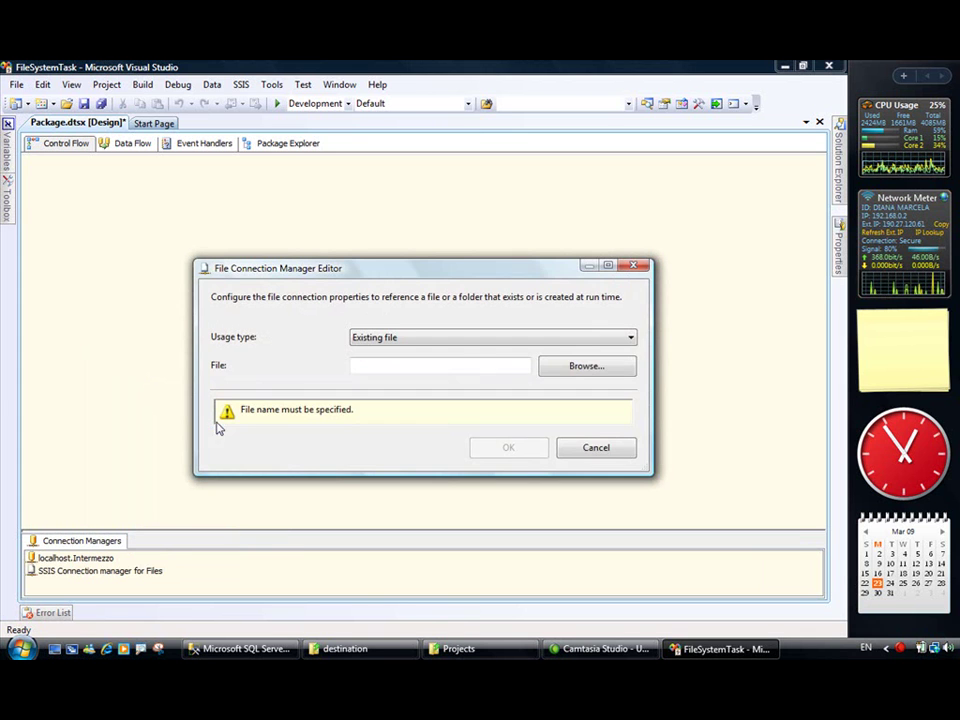
click(452, 340)
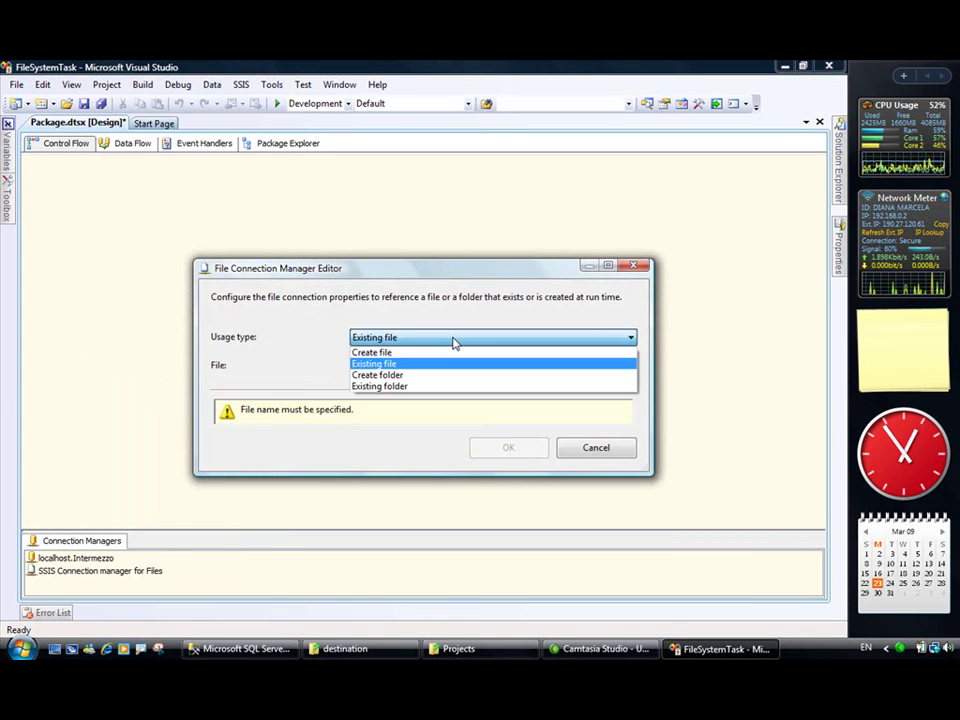
click(385, 363)
click(570, 366)
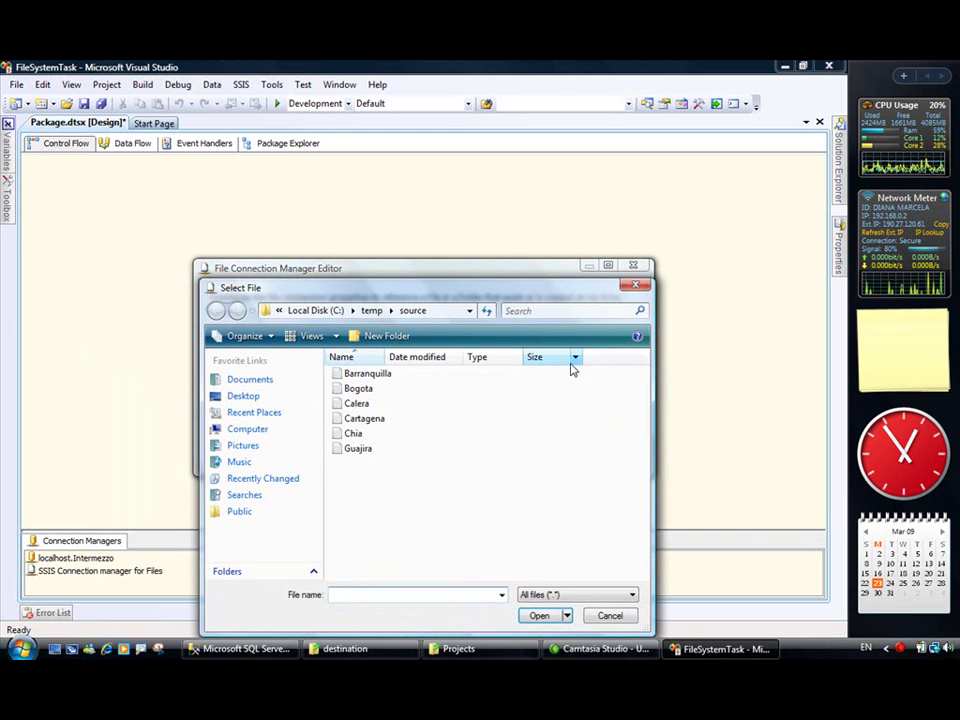
click(362, 388)
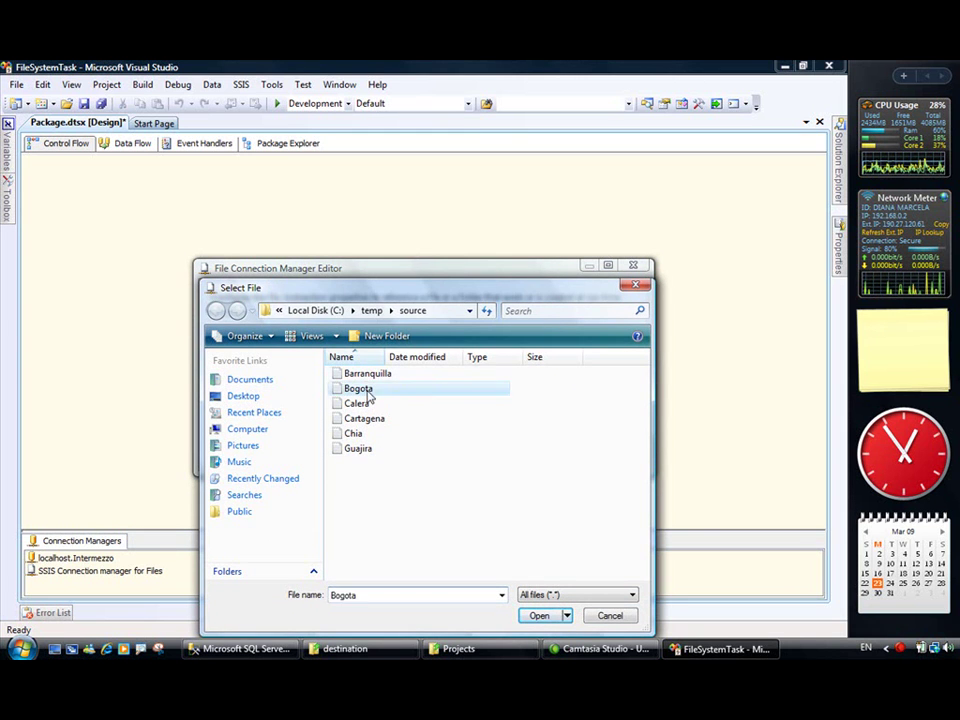
click(540, 616)
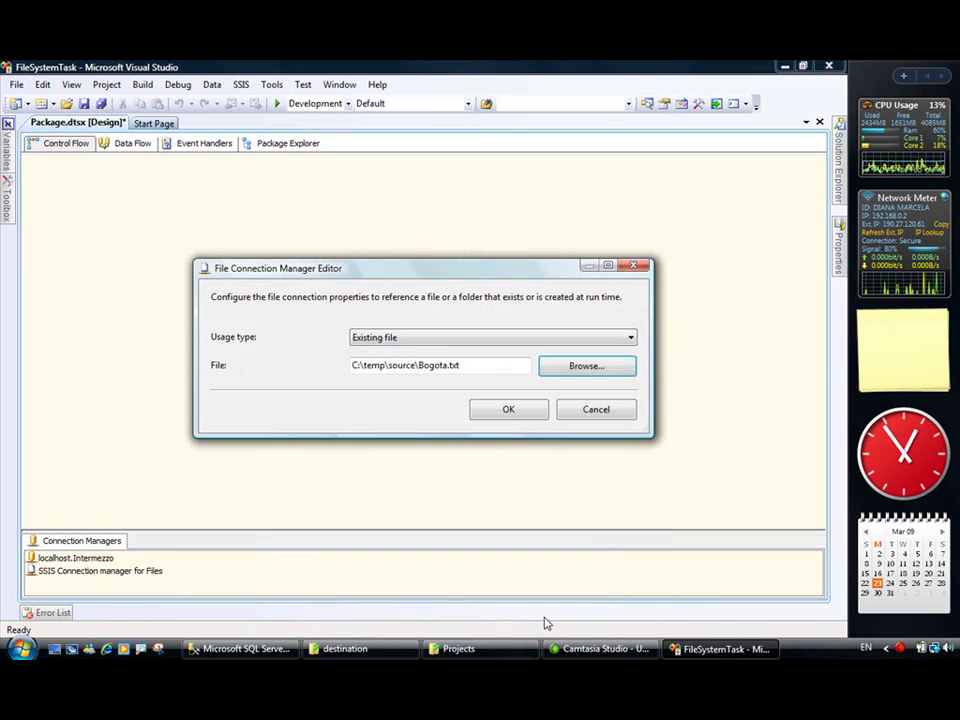
click(503, 412)
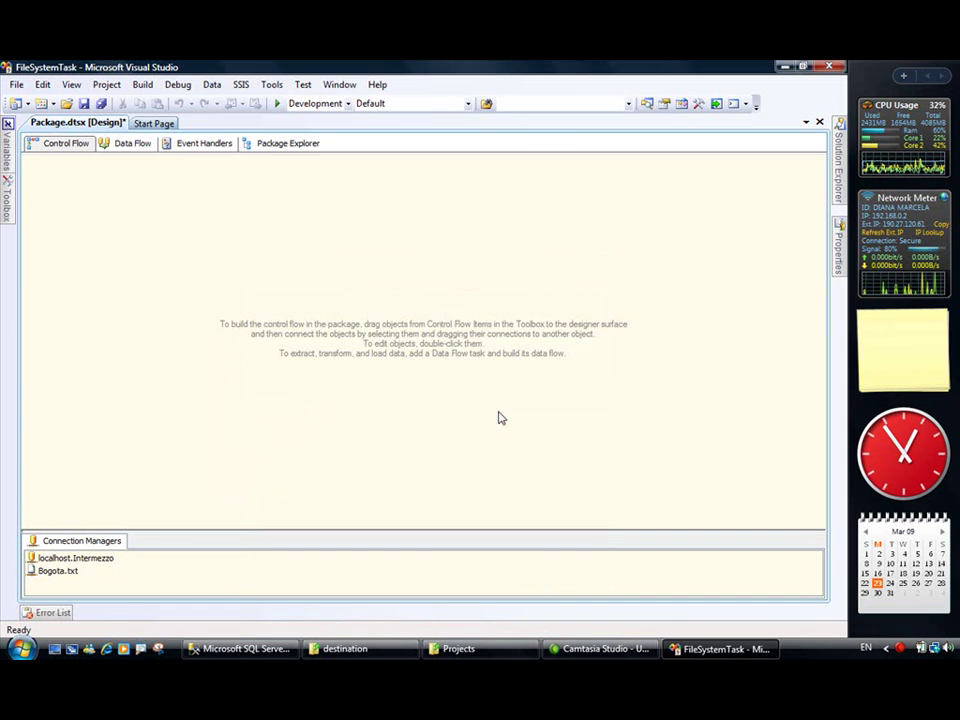
Rename the Bogota.txt file connection as Origen.
click(54, 573)
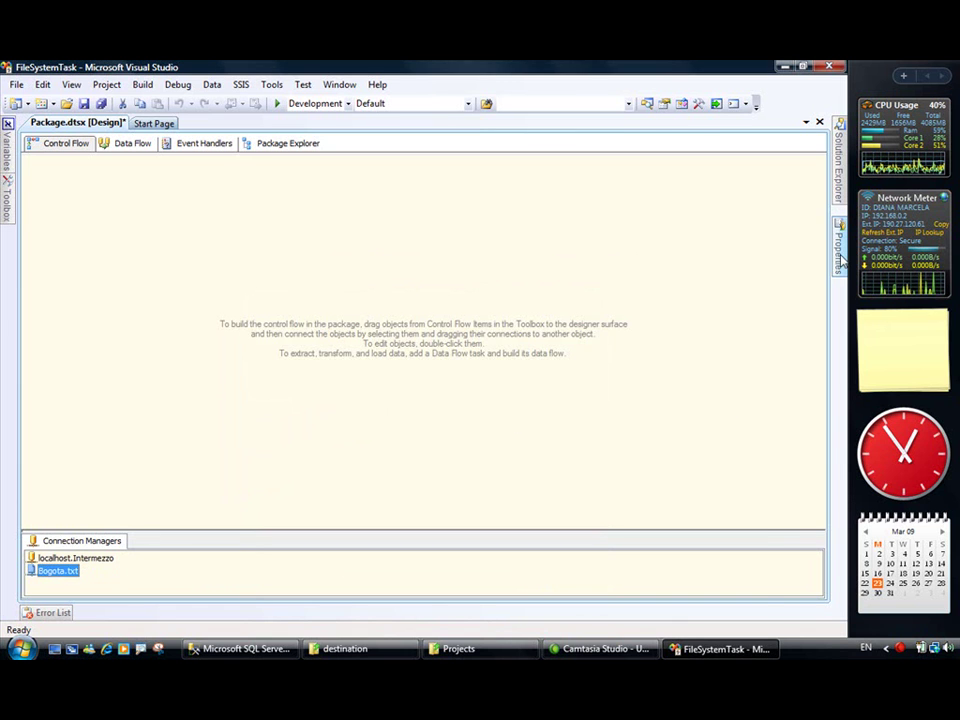
key(F4)
drag(788, 290, 712, 286)
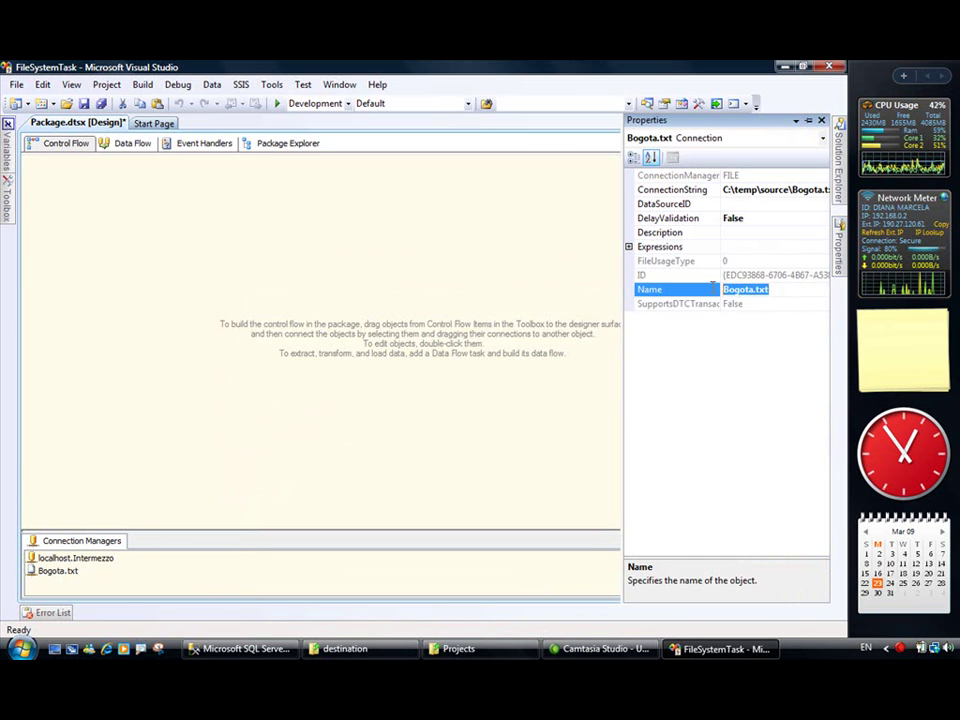
text(Ori)
key(Return)
text(gen)
key(Return)
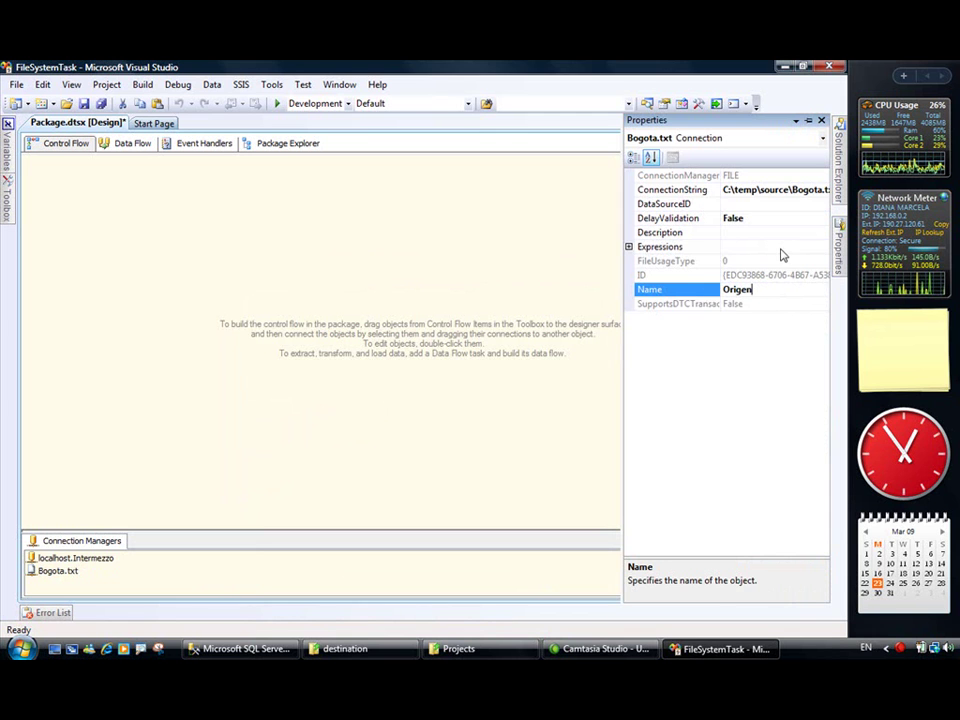
Start a property expression for the Origen connection and choose ConnectionString as its property.
click(801, 248)
click(822, 247)
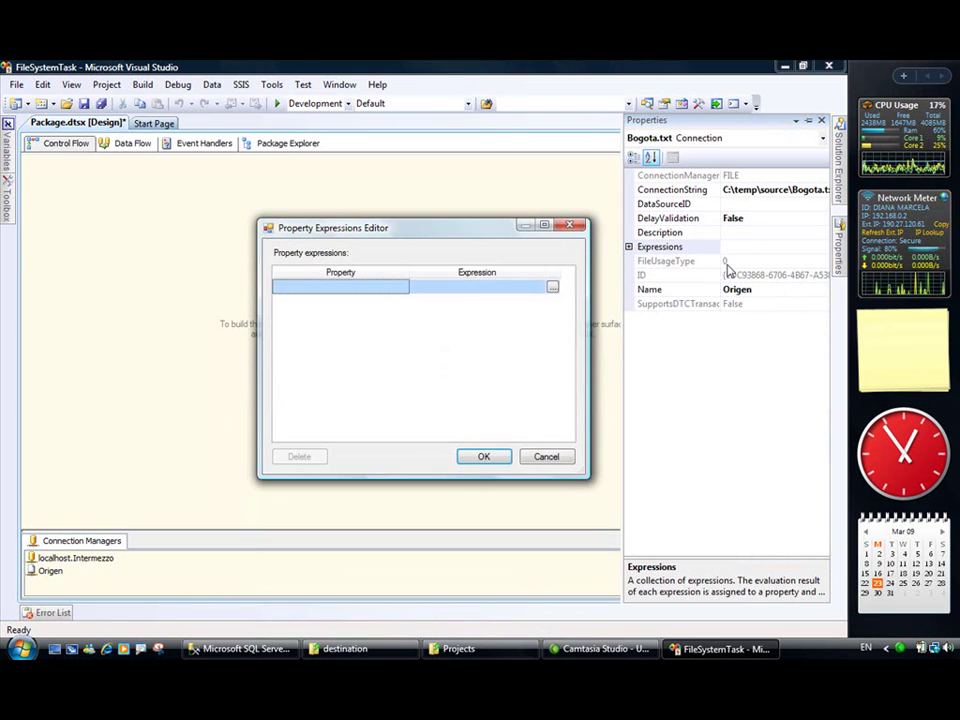
click(402, 290)
click(402, 287)
click(354, 302)
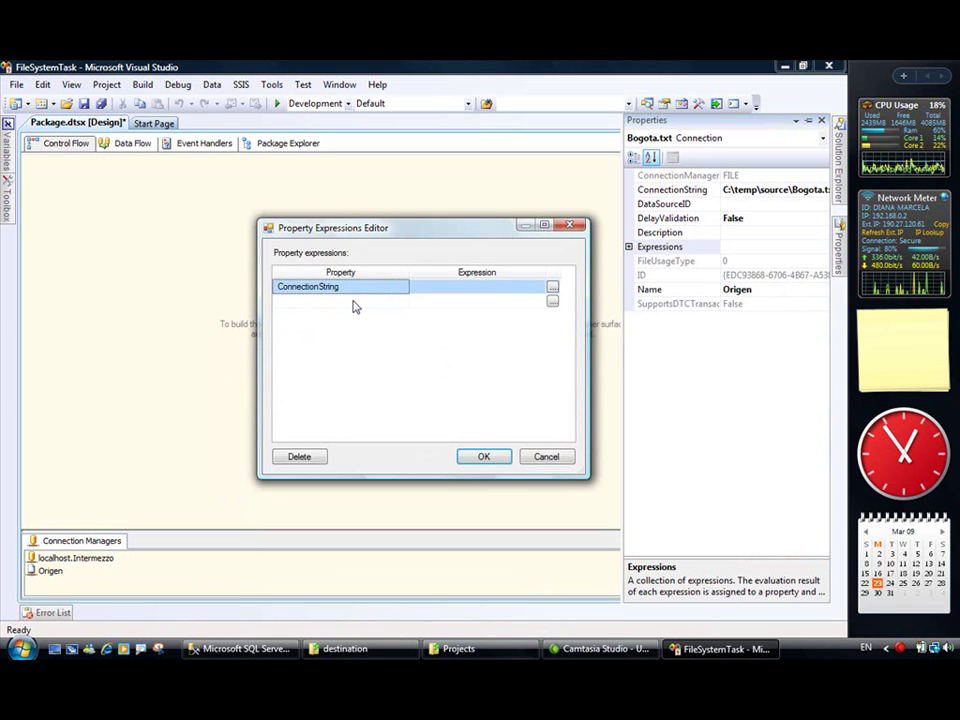
Open the Settings text file from the desktop, copy the RutaOrigen and ArchivoOrigen expression on its first line, and minimize Notepad.
click(55, 649)
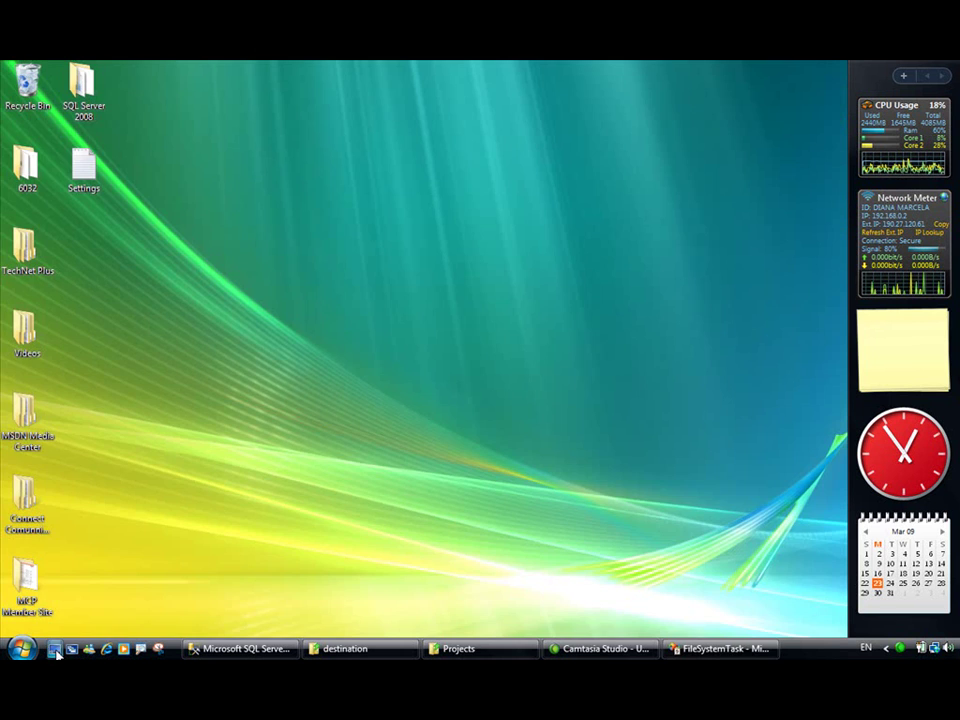
double_click(84, 165)
click(167, 147)
key(shift+End)
key(ctrl+c)
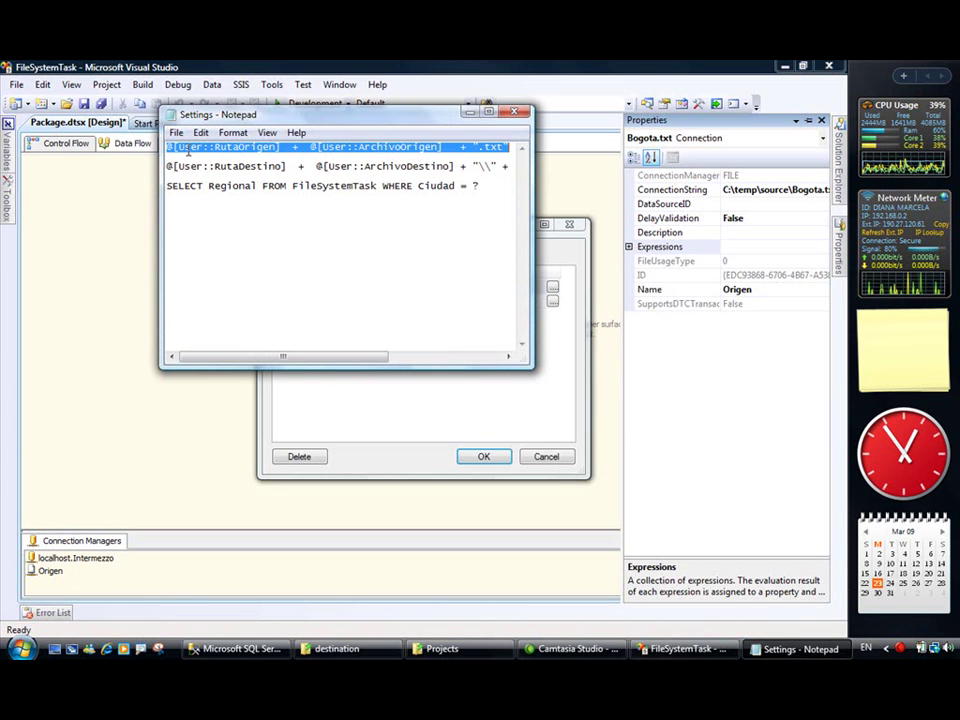
click(467, 111)
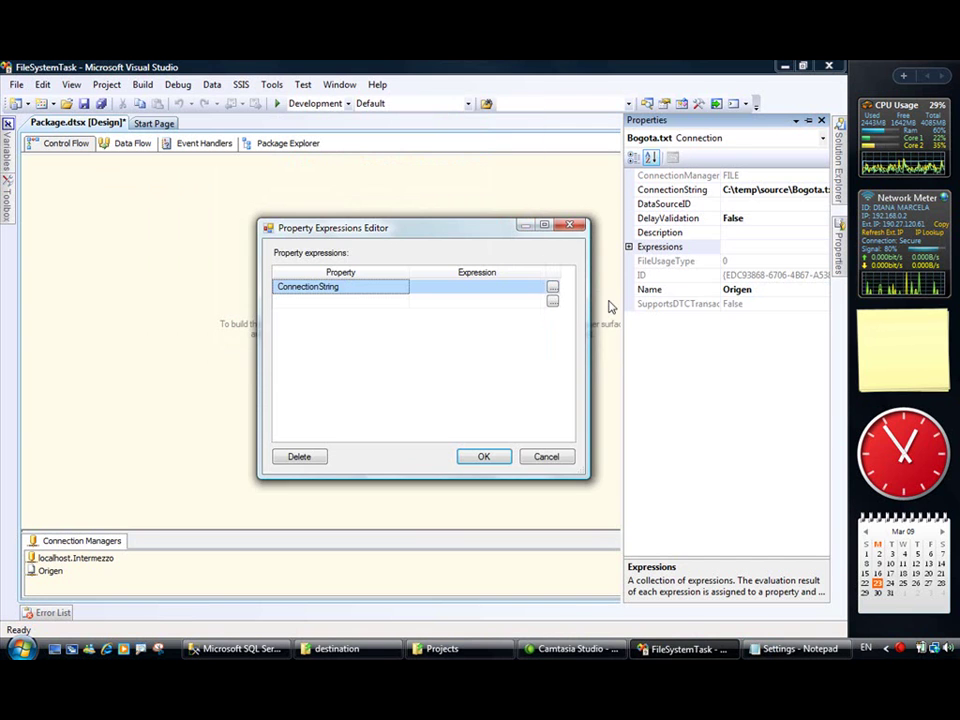
Enter @[User::RutaOrigen] + @[User::ArchivoOrigen] + ".txt" as the ConnectionString expression of the Origen connection.
click(552, 288)
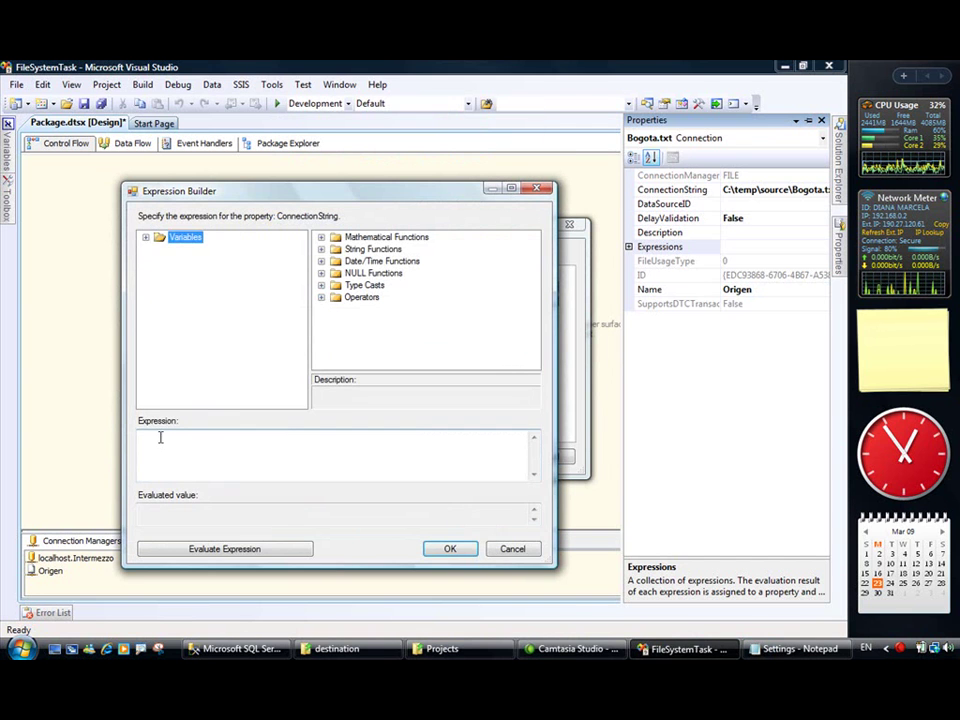
click(160, 437)
key(ctrl+v)
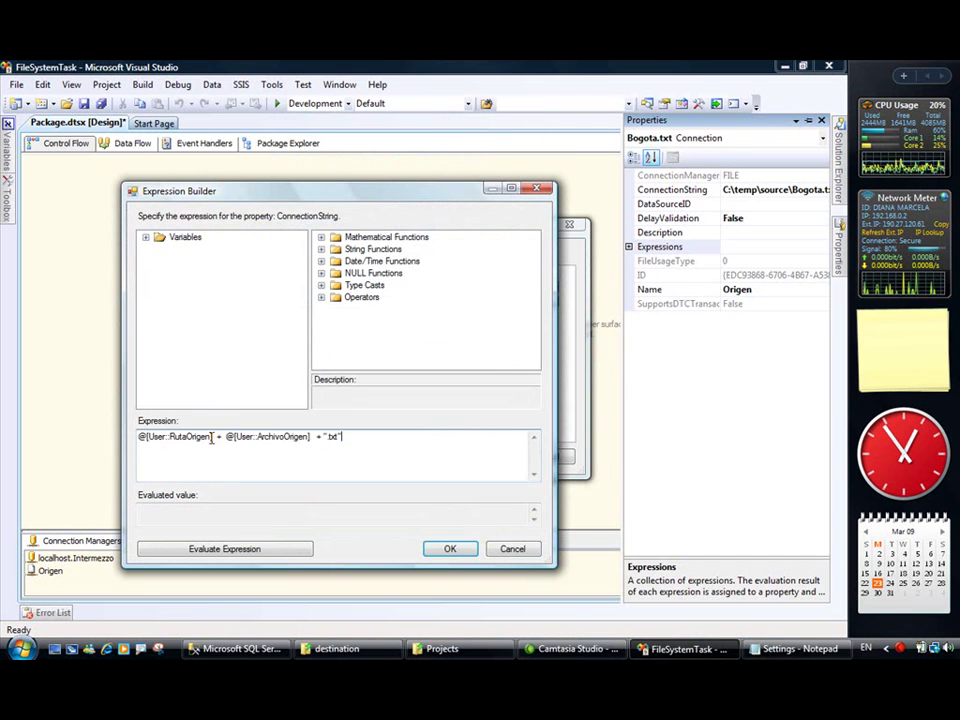
double_click(212, 437)
click(309, 437)
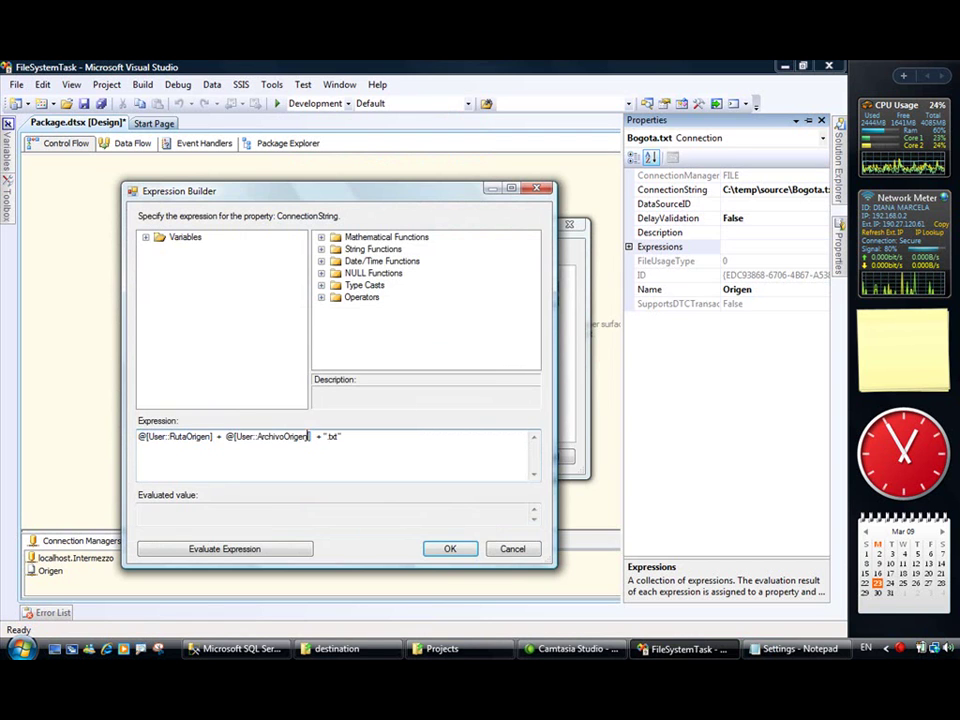
drag(309, 437, 235, 437)
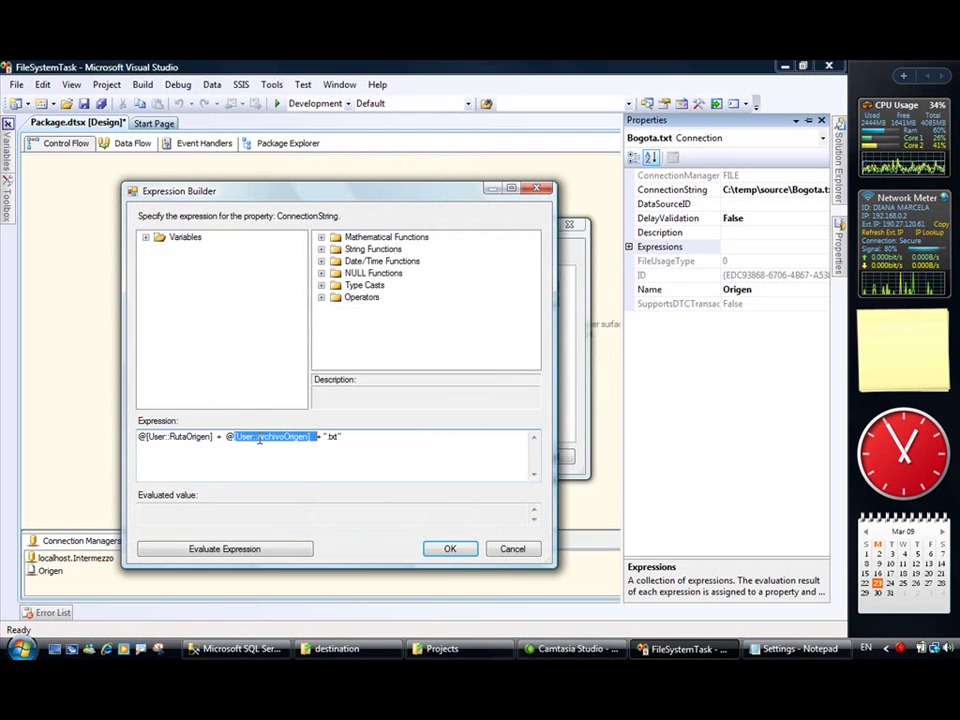
click(352, 443)
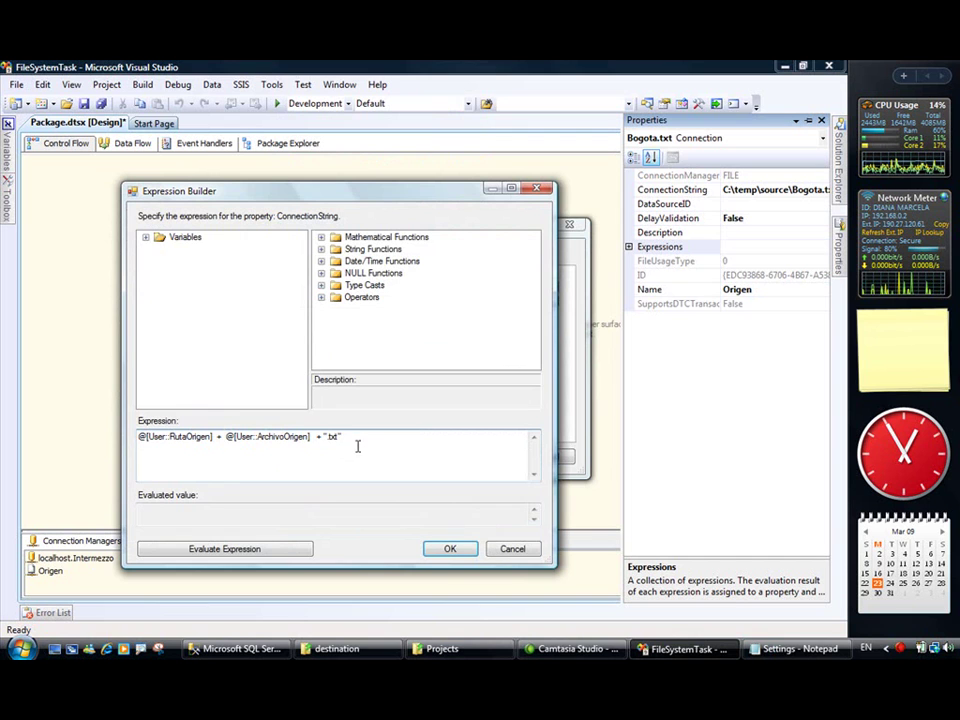
Evaluate the Origen ConnectionString expression, check the resulting file path, and accept the expression and the property expressions.
click(280, 550)
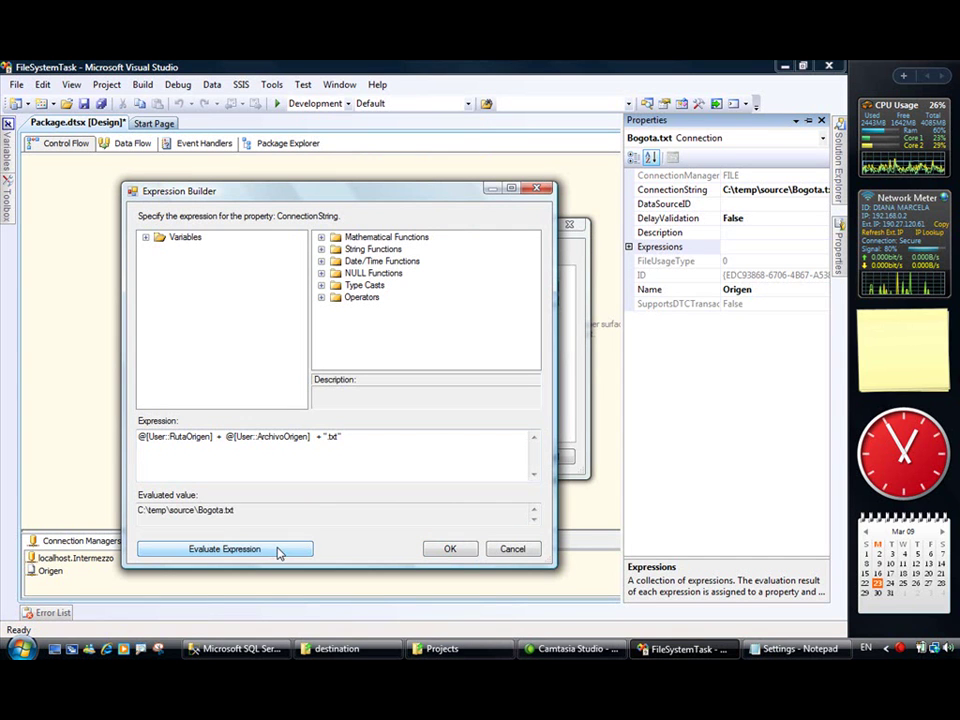
drag(247, 512, 146, 510)
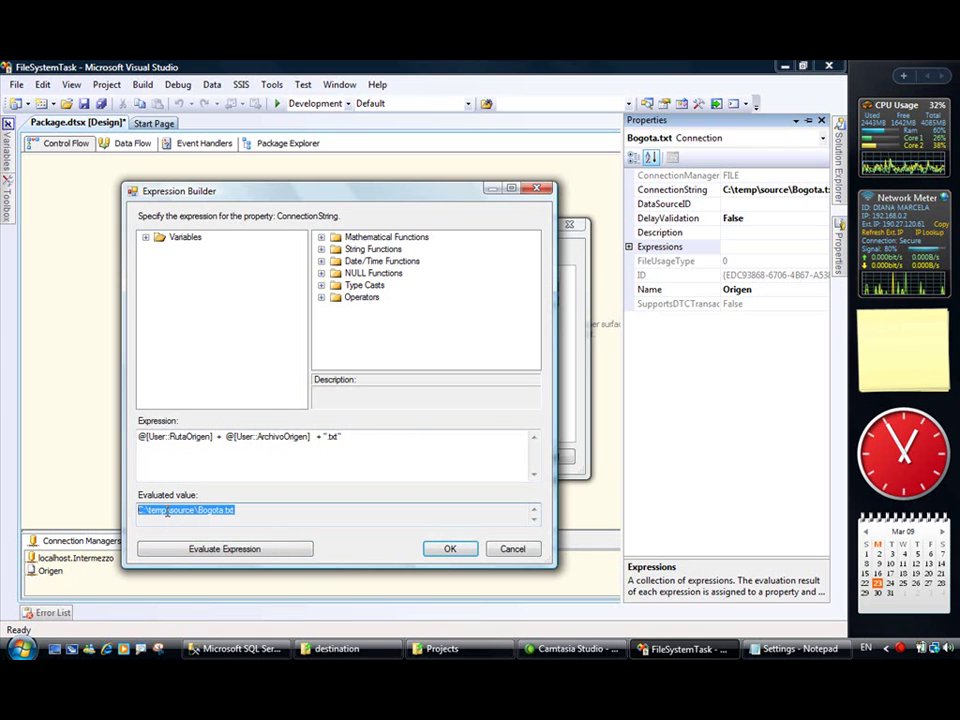
click(203, 510)
double_click(208, 514)
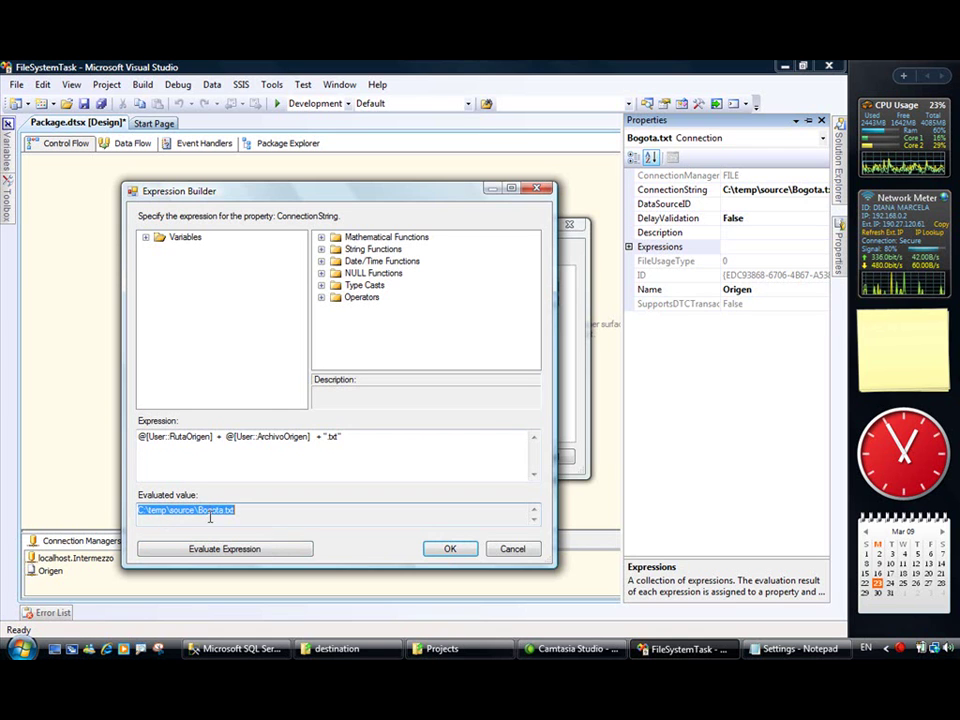
drag(139, 510, 196, 511)
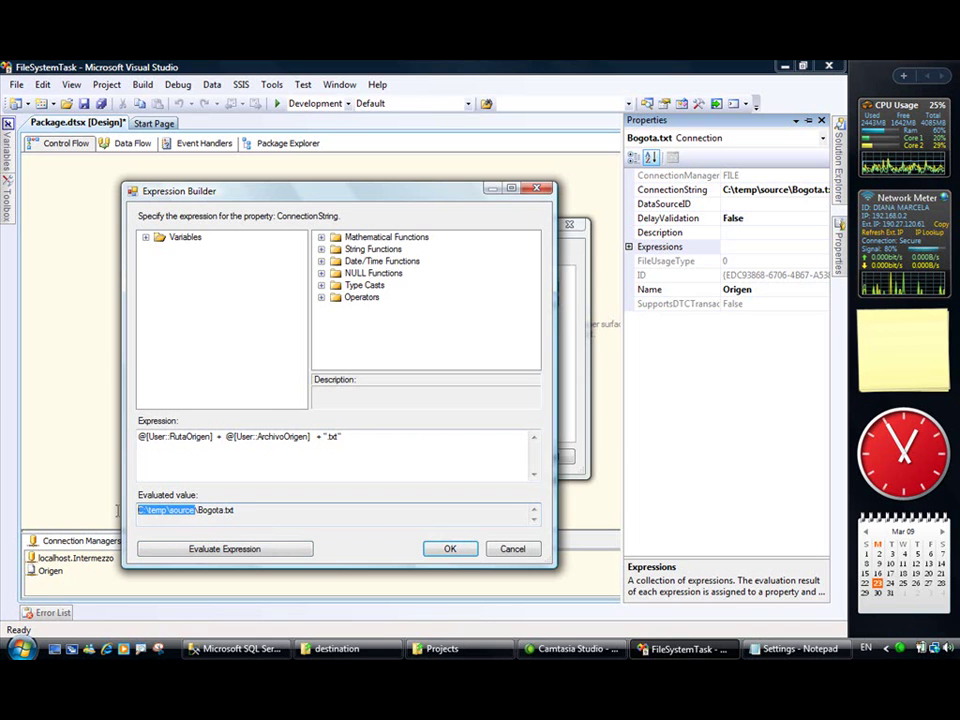
click(273, 514)
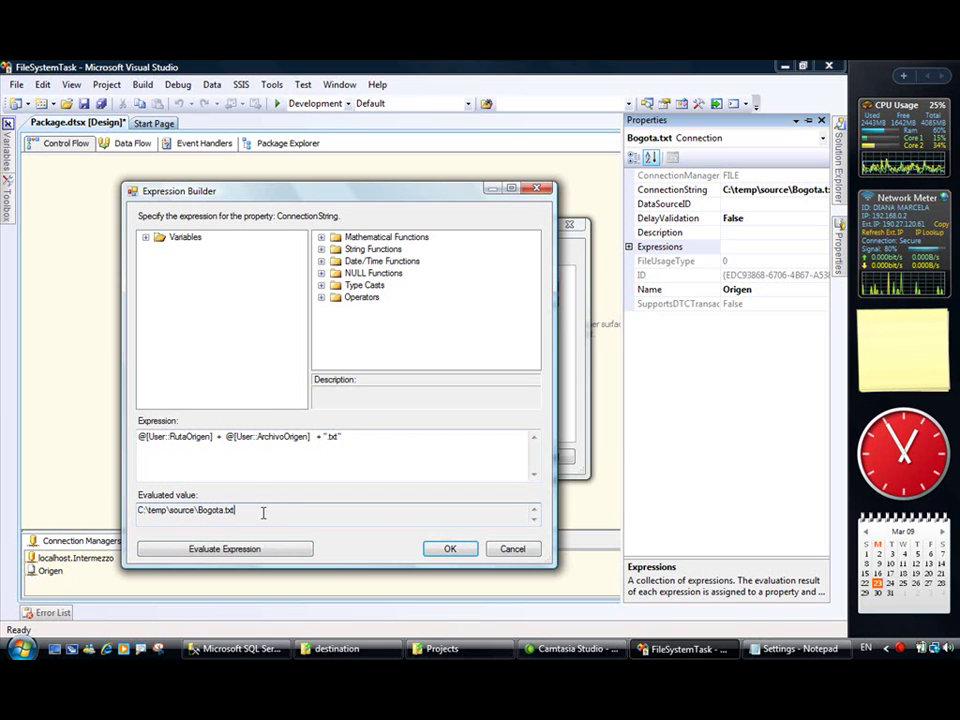
click(449, 551)
click(490, 458)
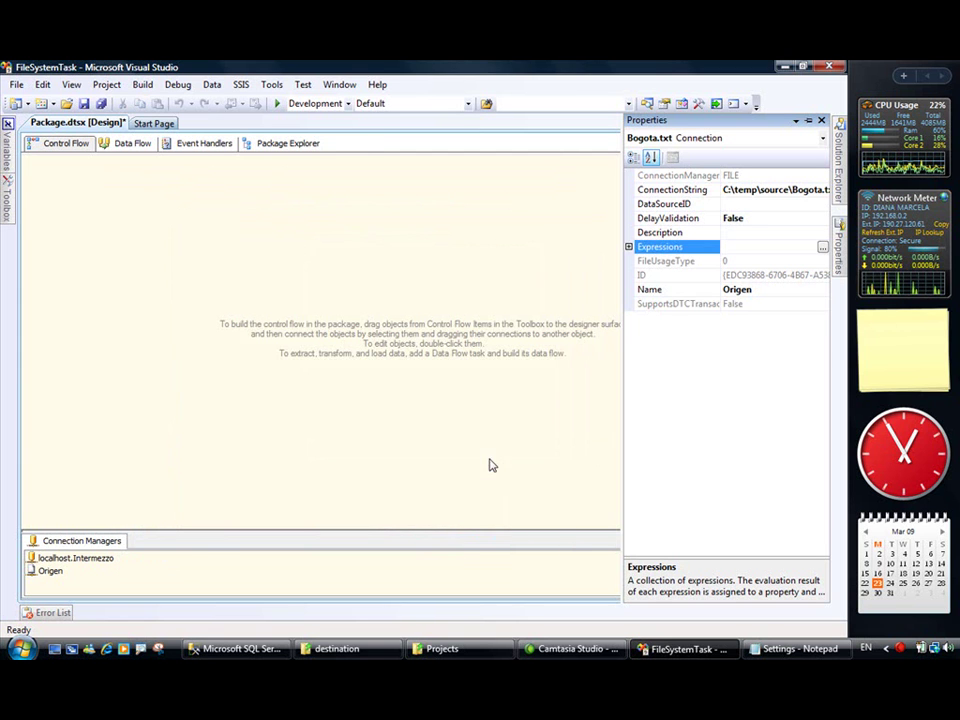
Add a file connection manager with usage type Create file that points to C:\temp\destination\Bogota\Bogota.txt.
right_click(180, 574)
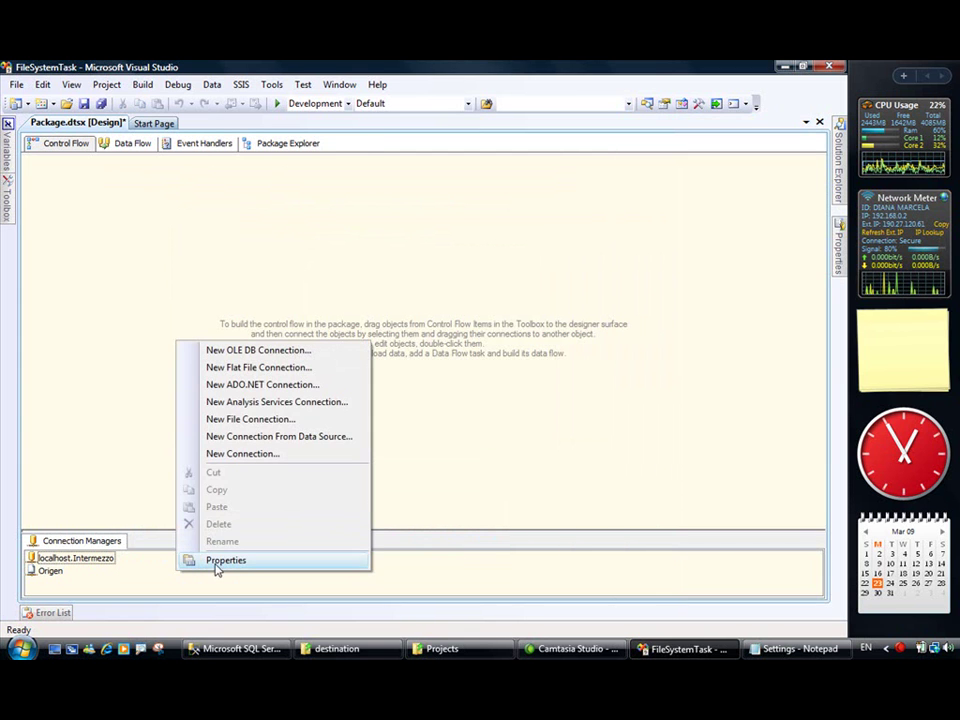
click(278, 428)
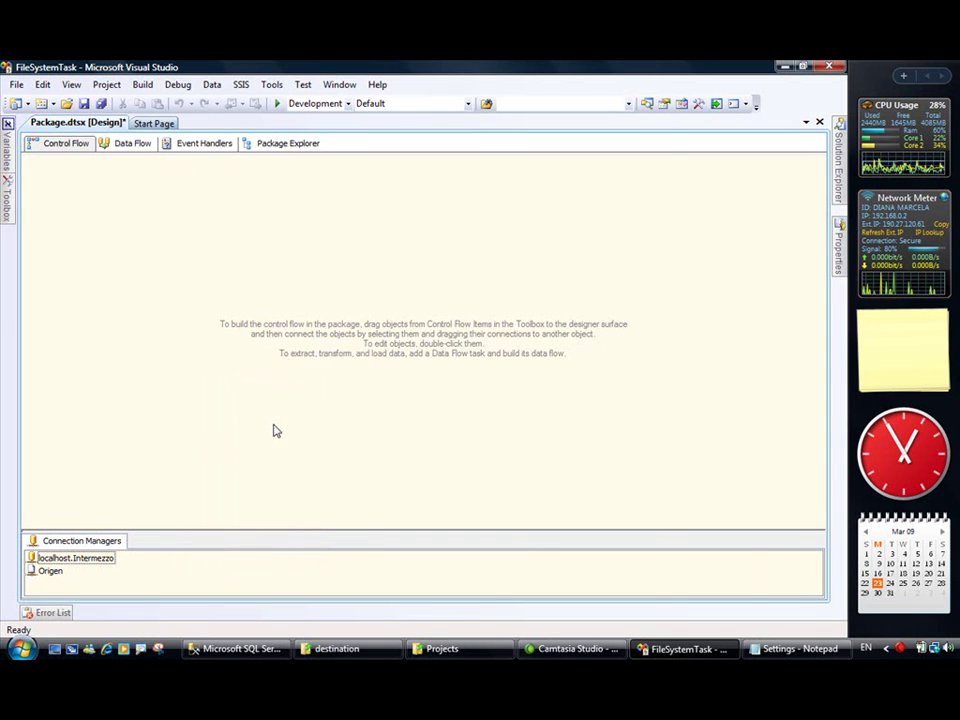
click(483, 341)
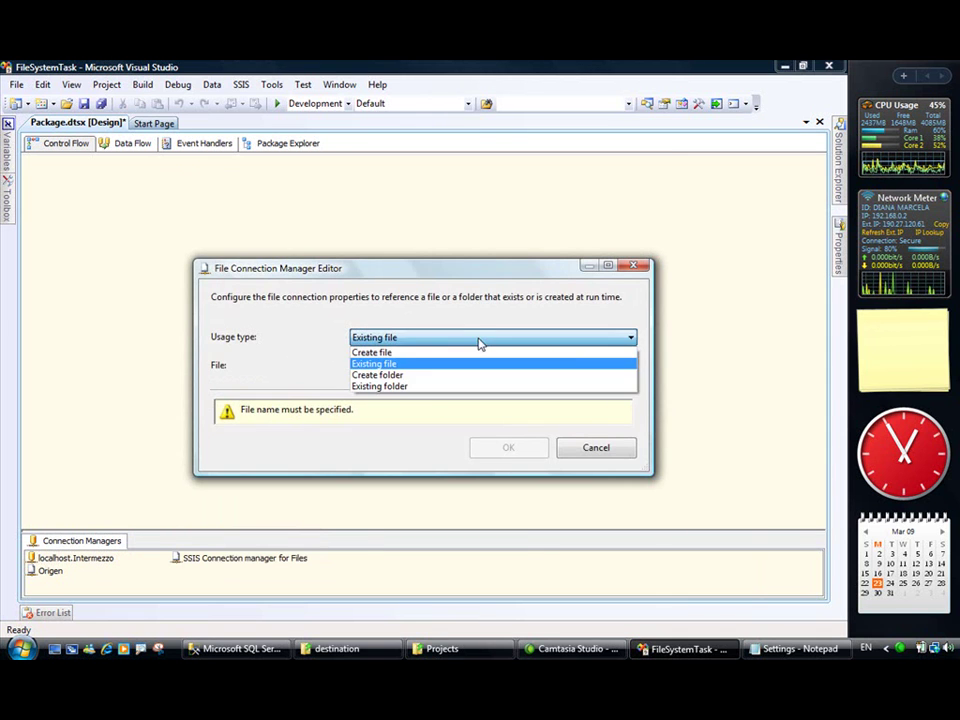
click(390, 356)
click(594, 370)
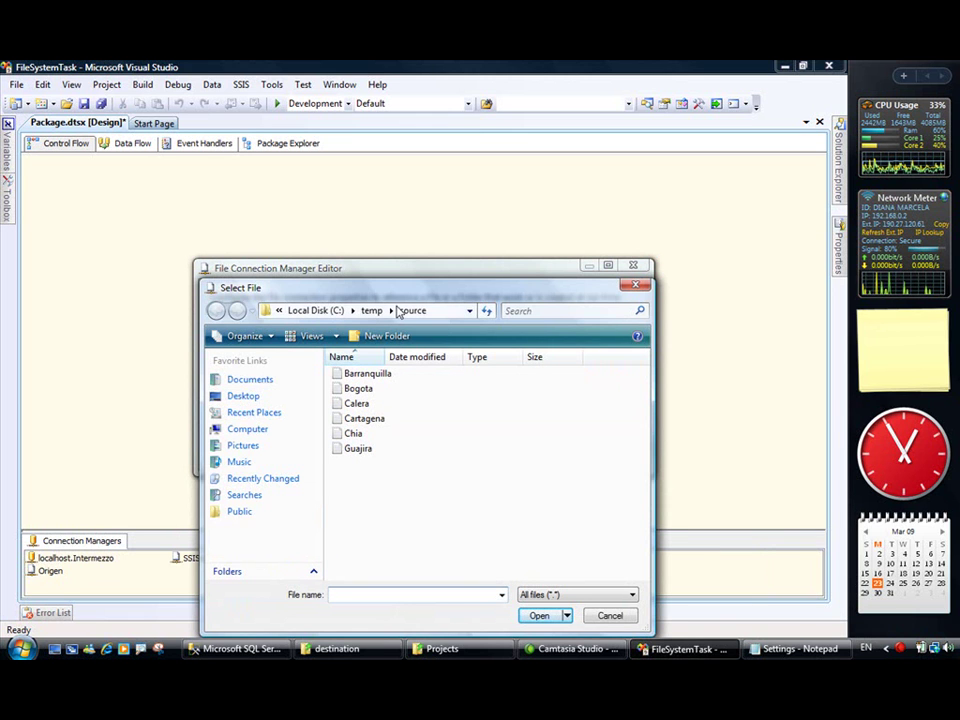
click(370, 311)
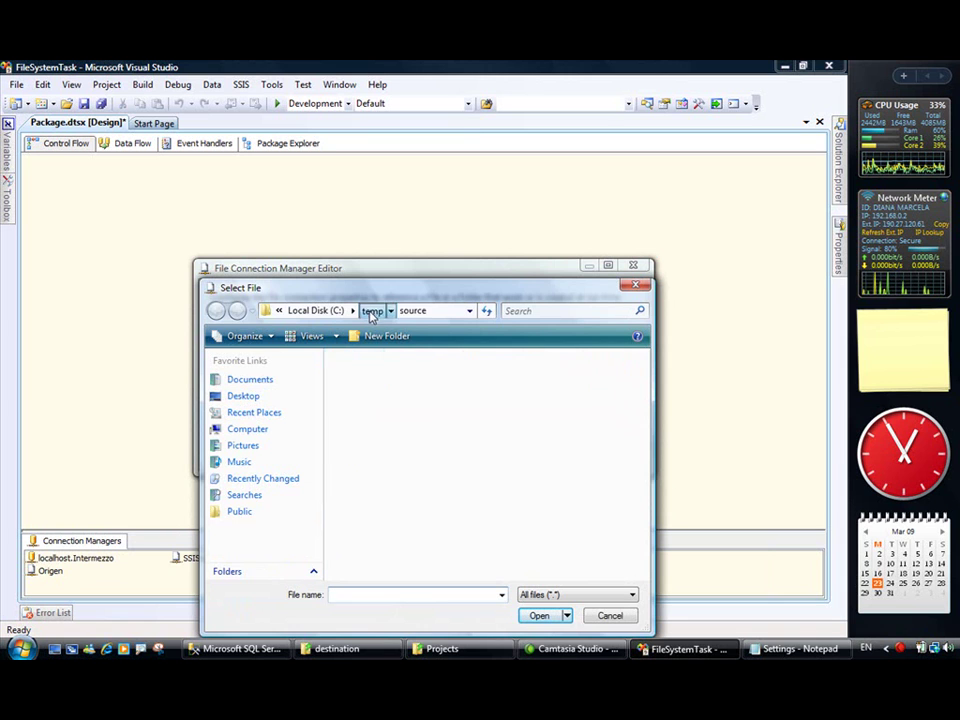
double_click(356, 386)
double_click(366, 389)
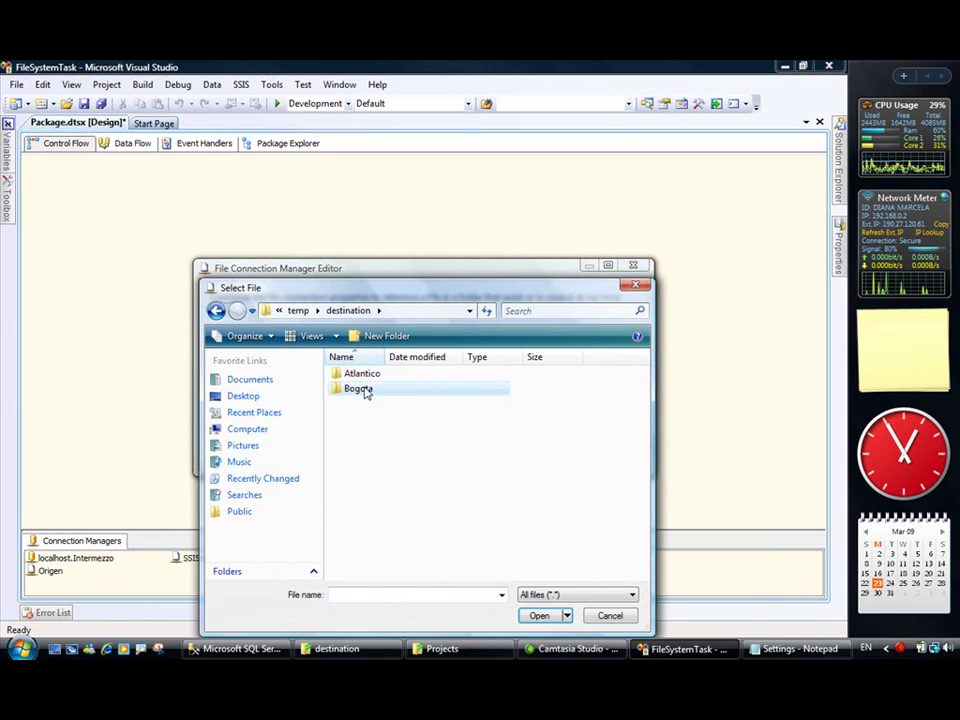
text(ogota txt)
click(539, 616)
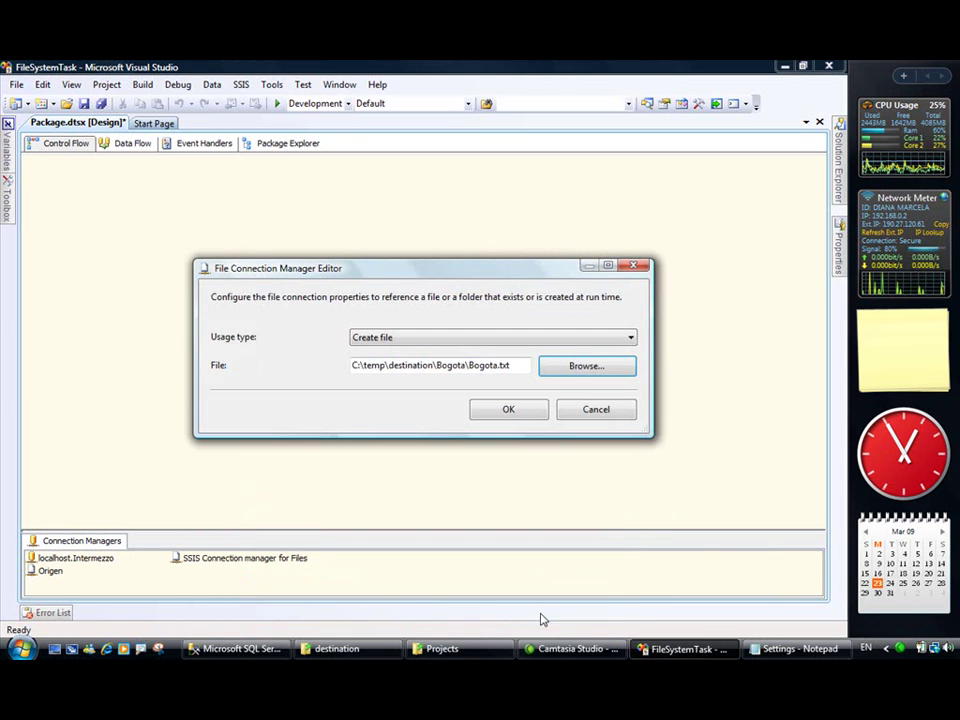
click(511, 412)
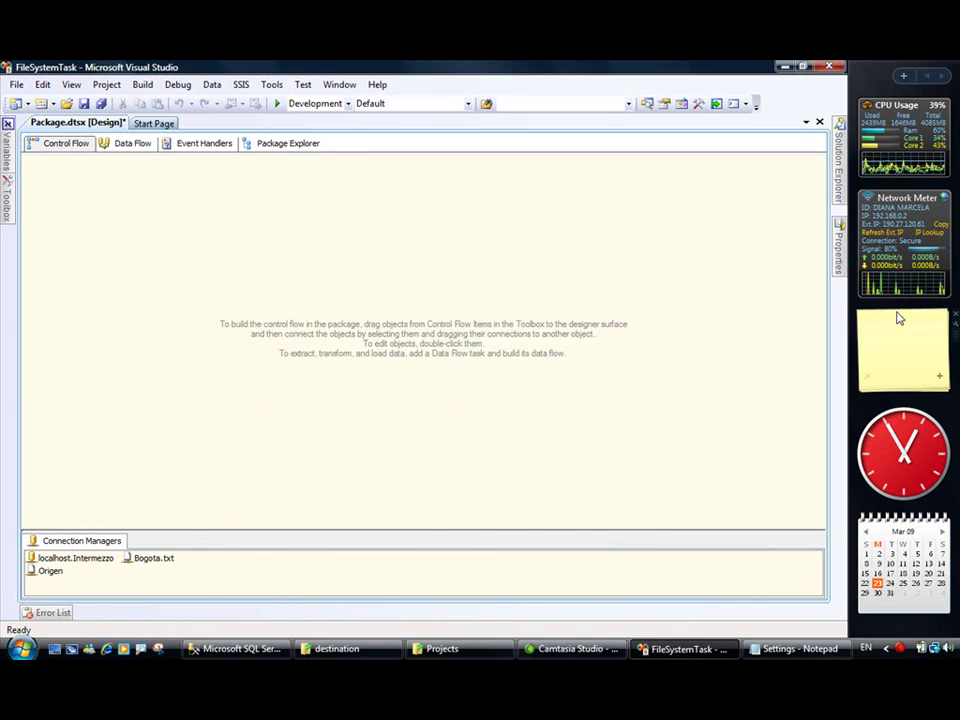
Rename the new Bogota.txt file connection as Destino.
click(168, 561)
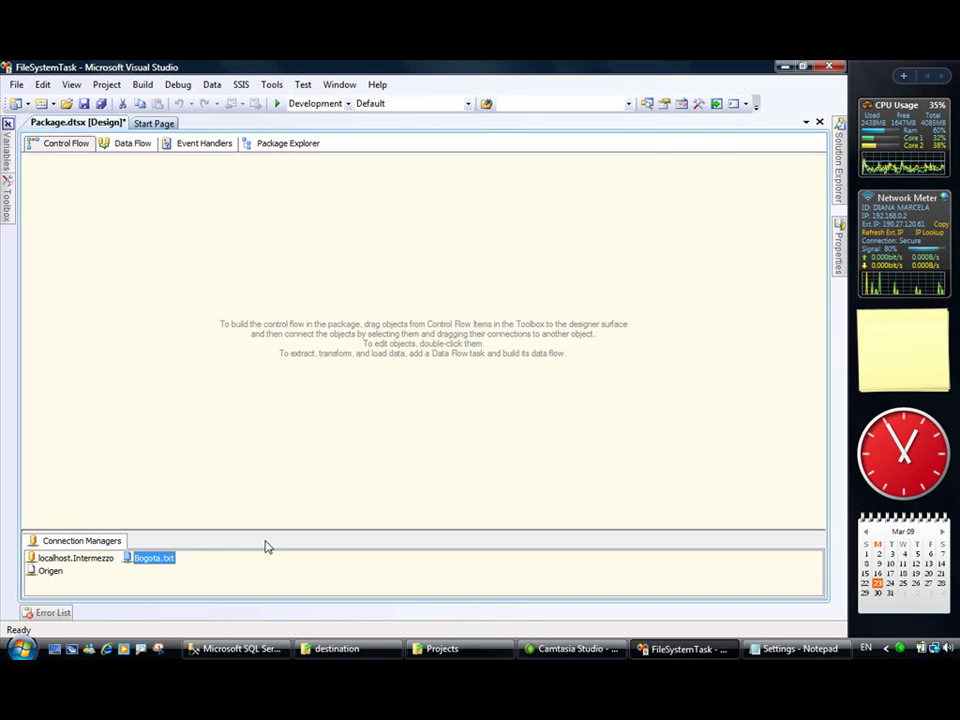
click(843, 269)
click(766, 289)
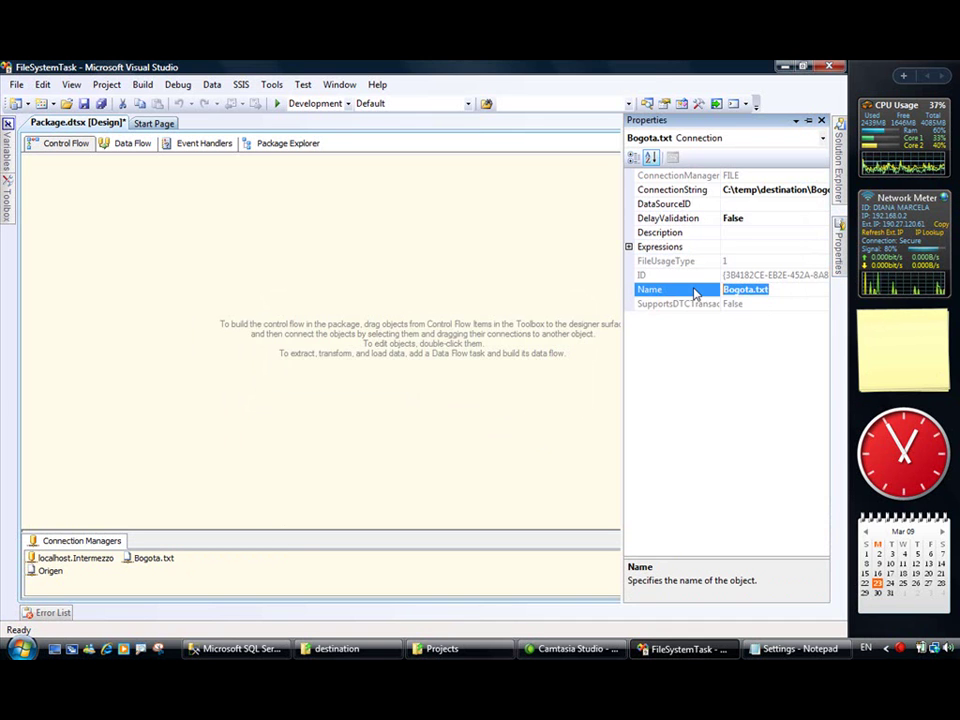
text(Destini)
key(BackSpace)
text(o)
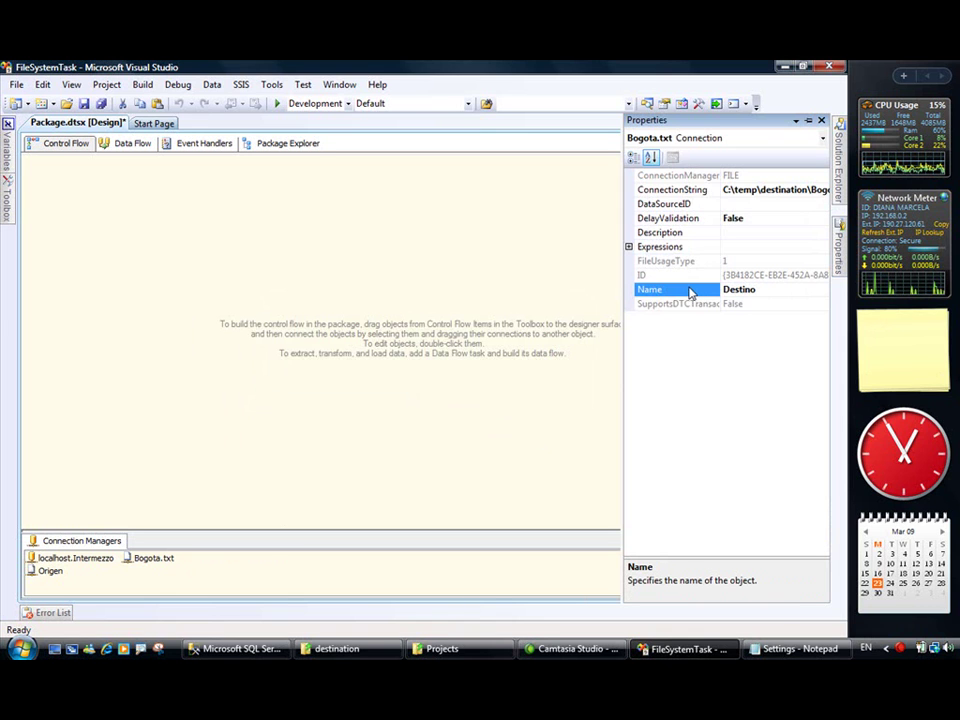
Start a property expression for the Destino connection and choose ConnectionString as its property.
click(798, 243)
click(822, 247)
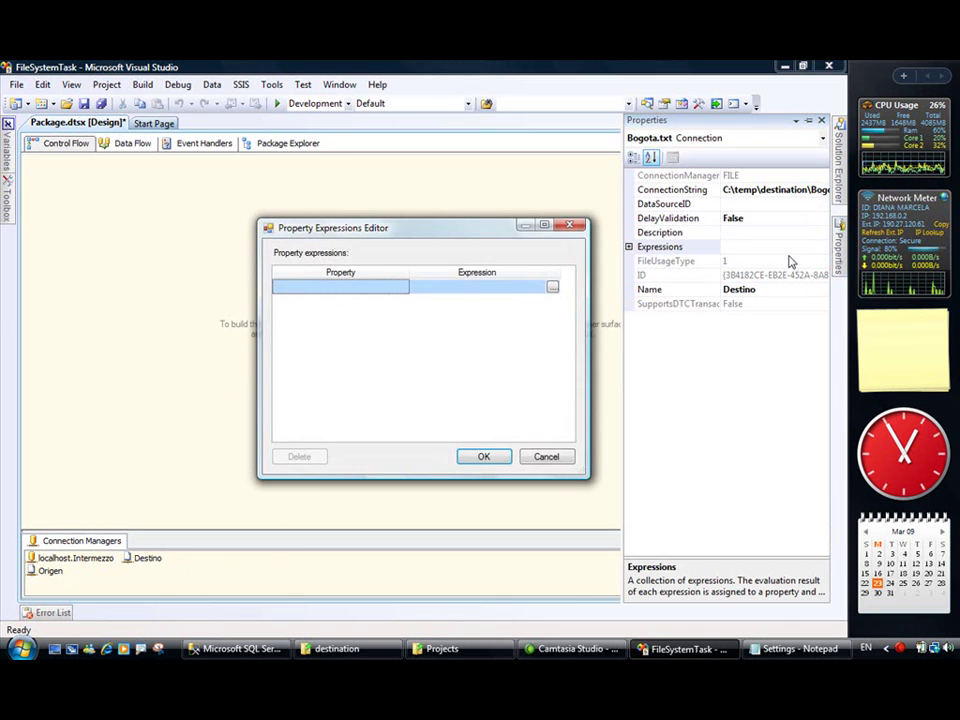
click(405, 293)
click(403, 286)
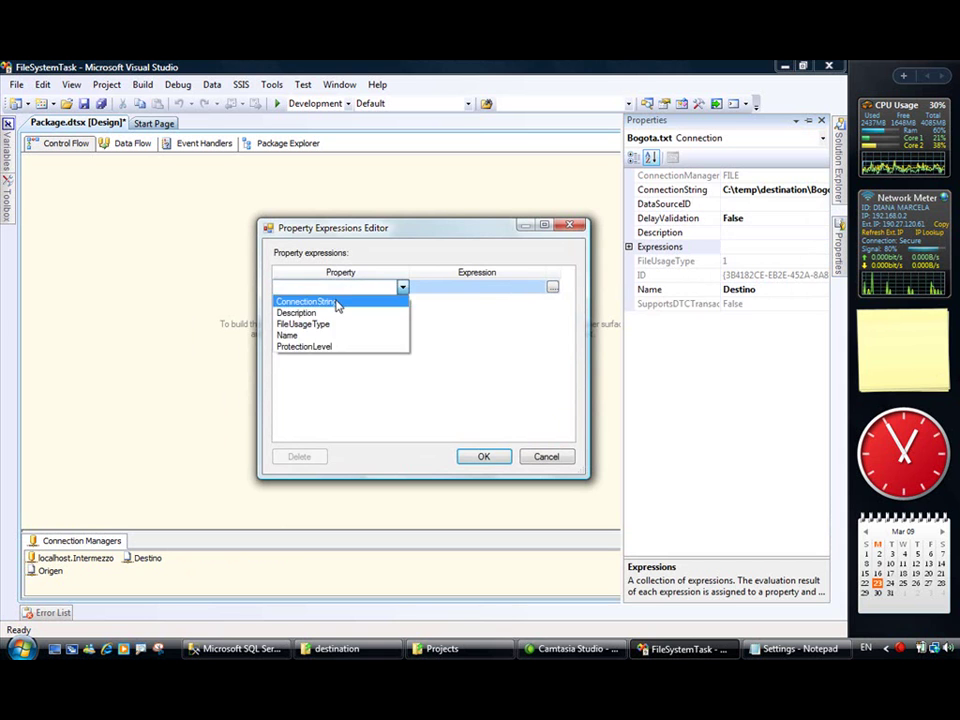
click(339, 301)
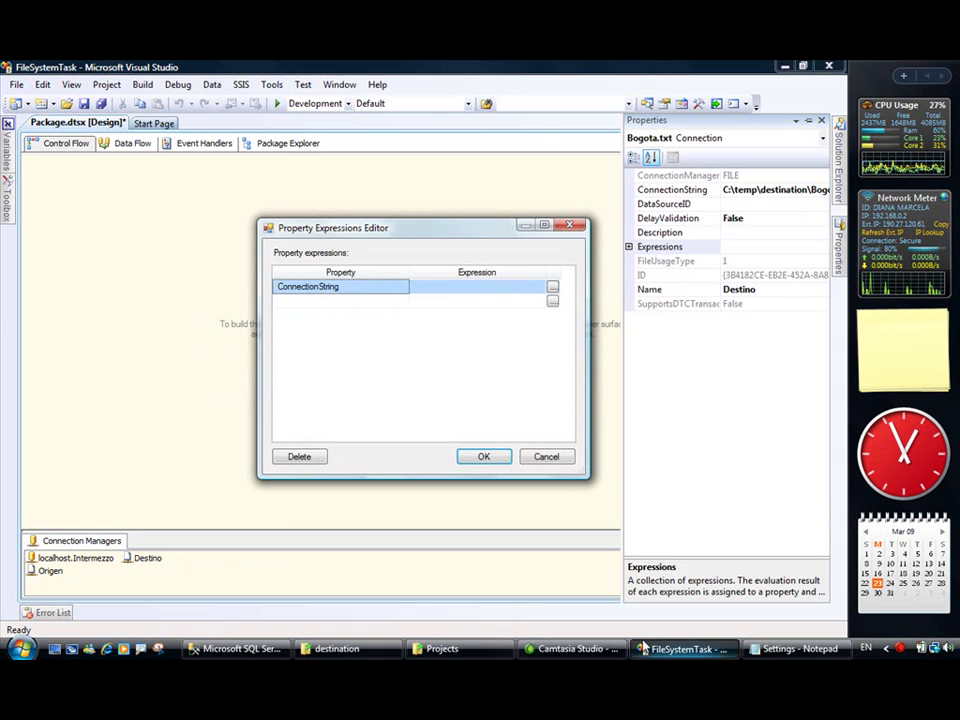
Copy the whole RutaDestino and ArchivoDestino expression line from the Settings file in Notepad, and return to Visual Studio.
click(790, 648)
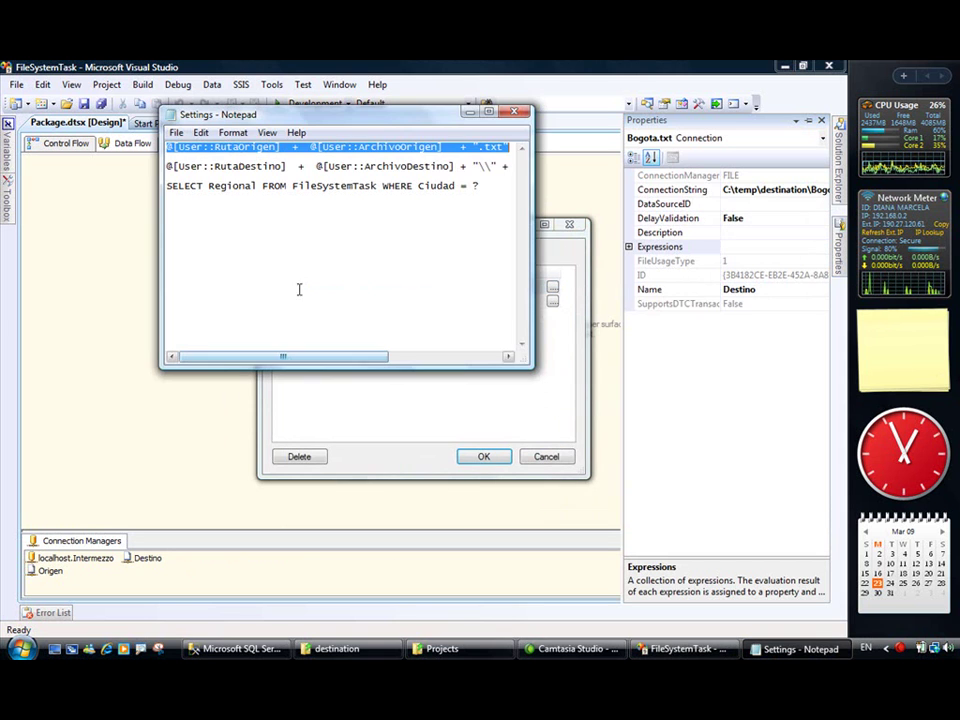
click(169, 166)
key(shift+End)
key(ctrl+c)
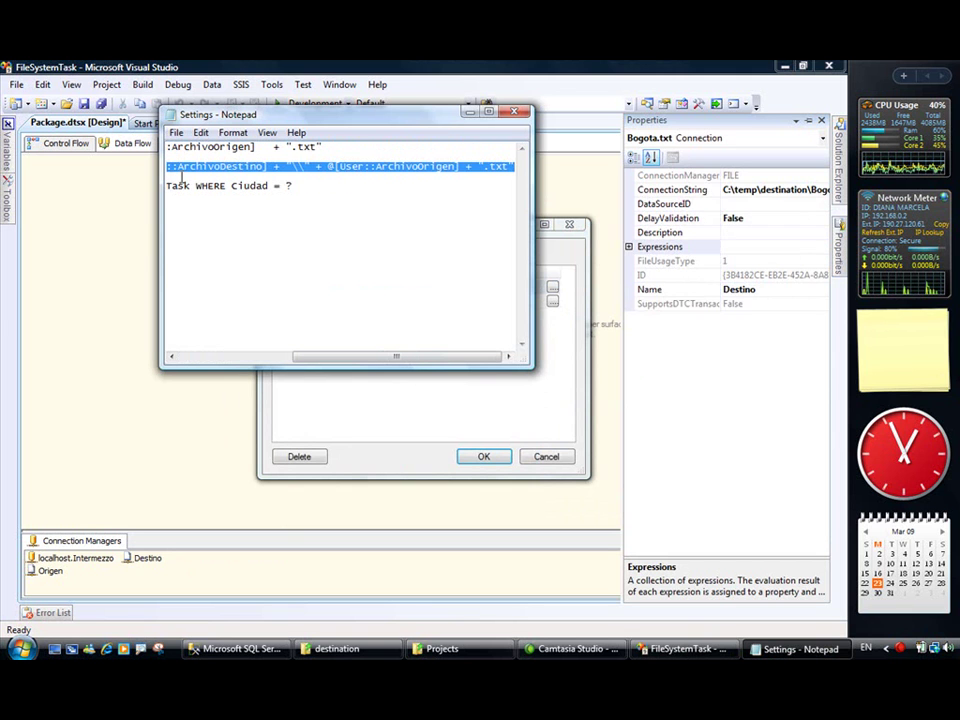
click(555, 303)
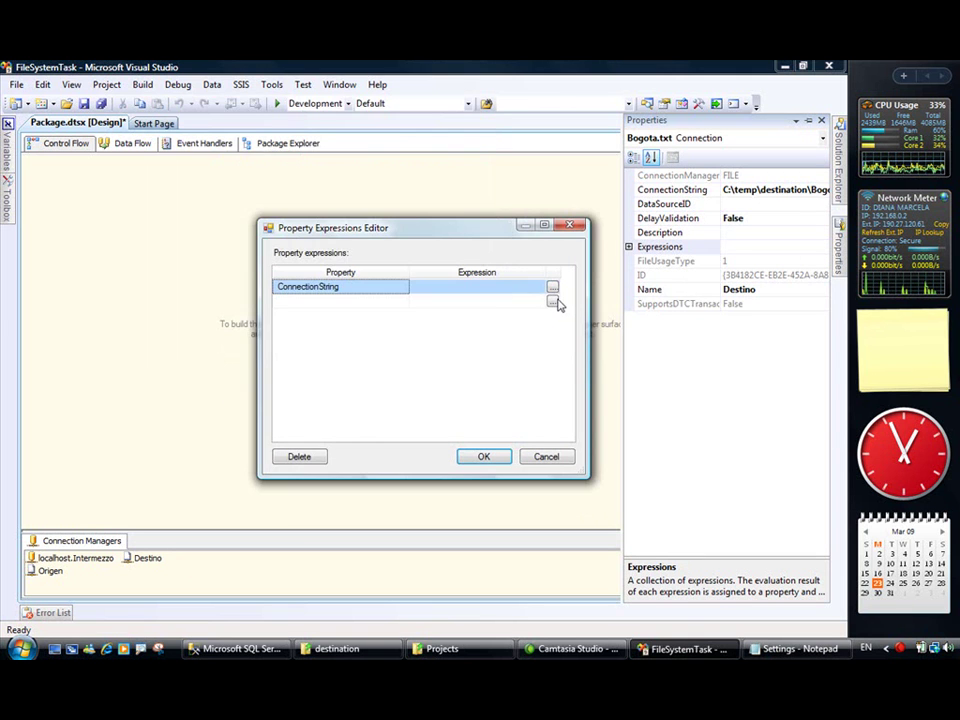
Enter @[User::RutaDestino] + @[User::ArchivoDestino] + "\\" + @[User::ArchivoOrigen] + ".txt" as the Destino ConnectionString expression and evaluate it.
click(552, 287)
click(214, 358)
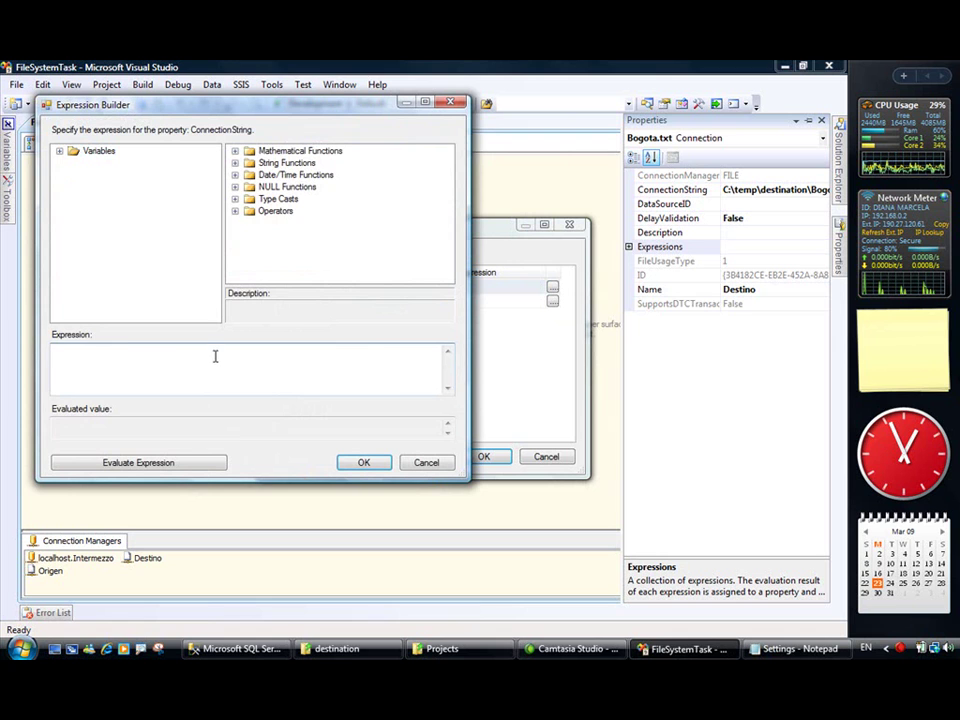
key(ctrl+v)
drag(129, 351, 53, 351)
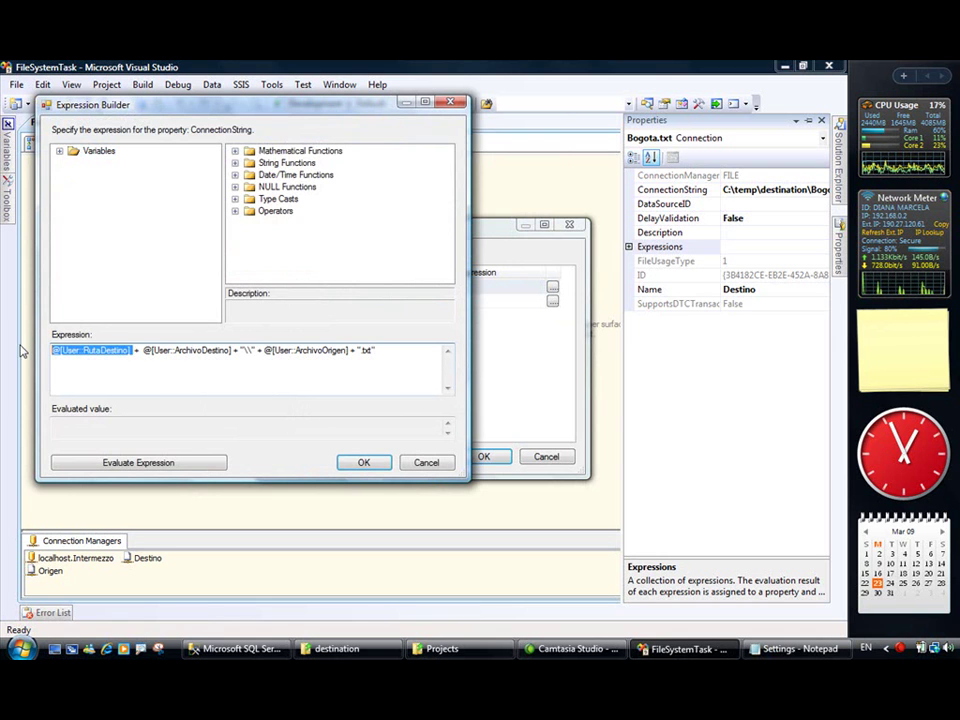
click(140, 352)
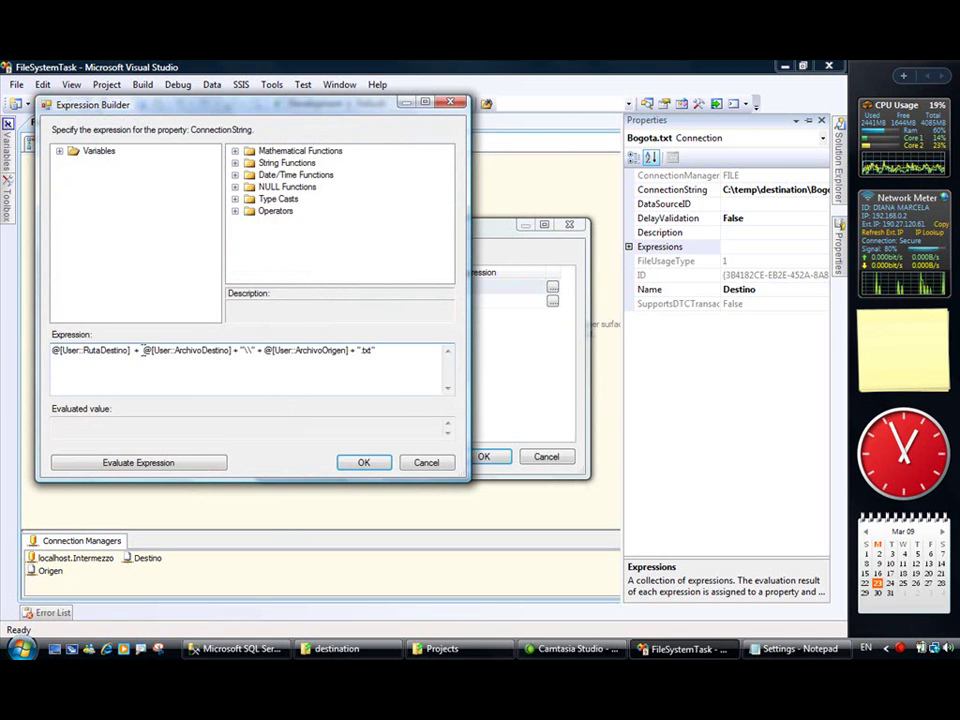
drag(176, 350, 231, 350)
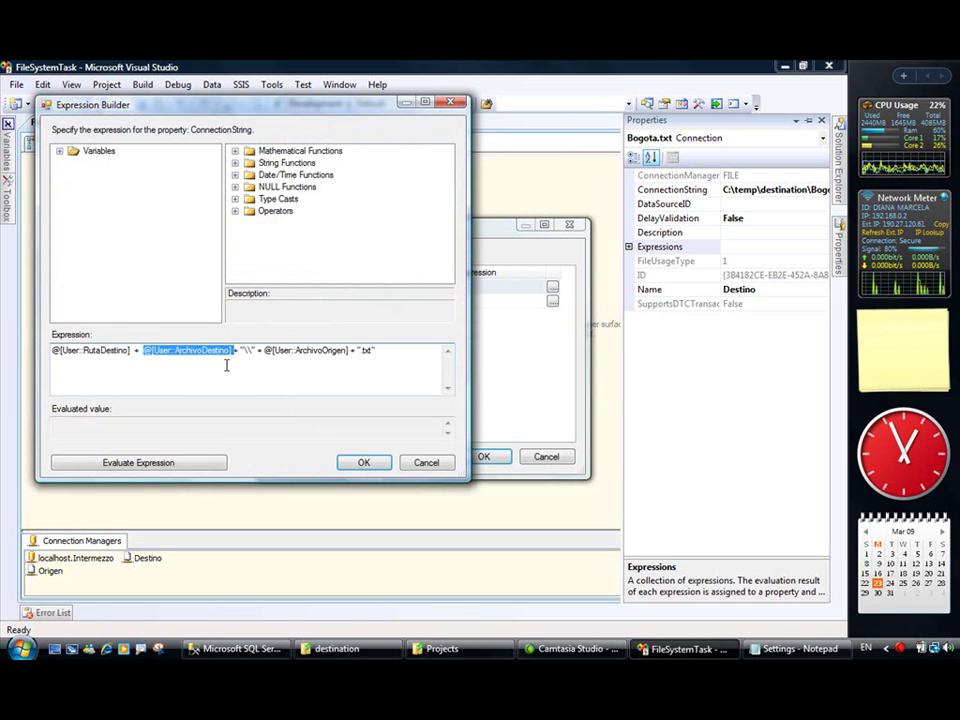
click(261, 350)
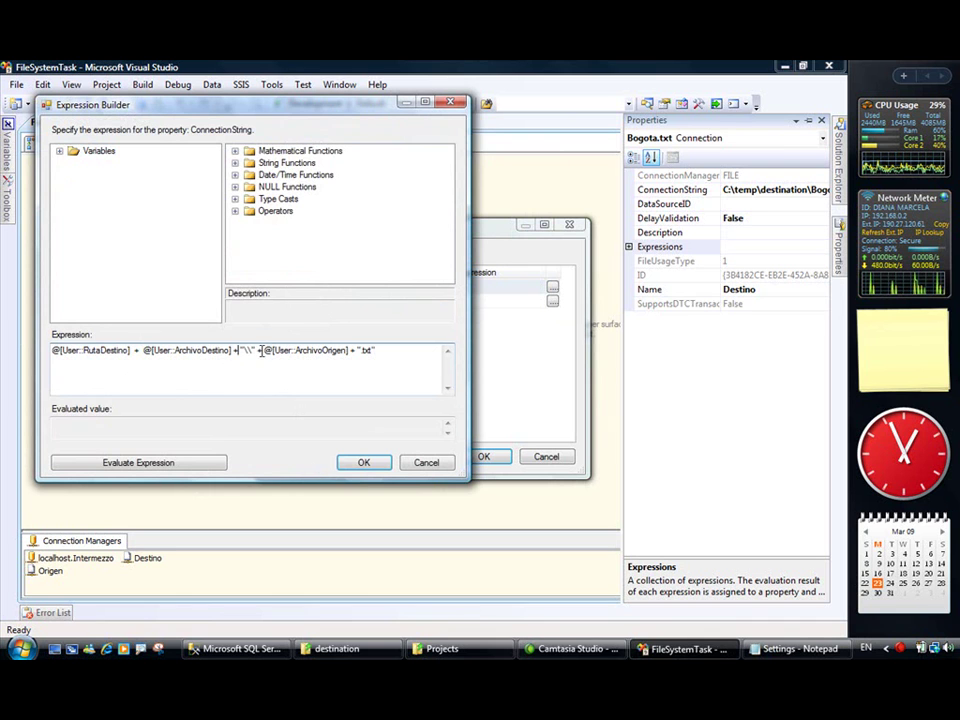
drag(266, 350, 383, 351)
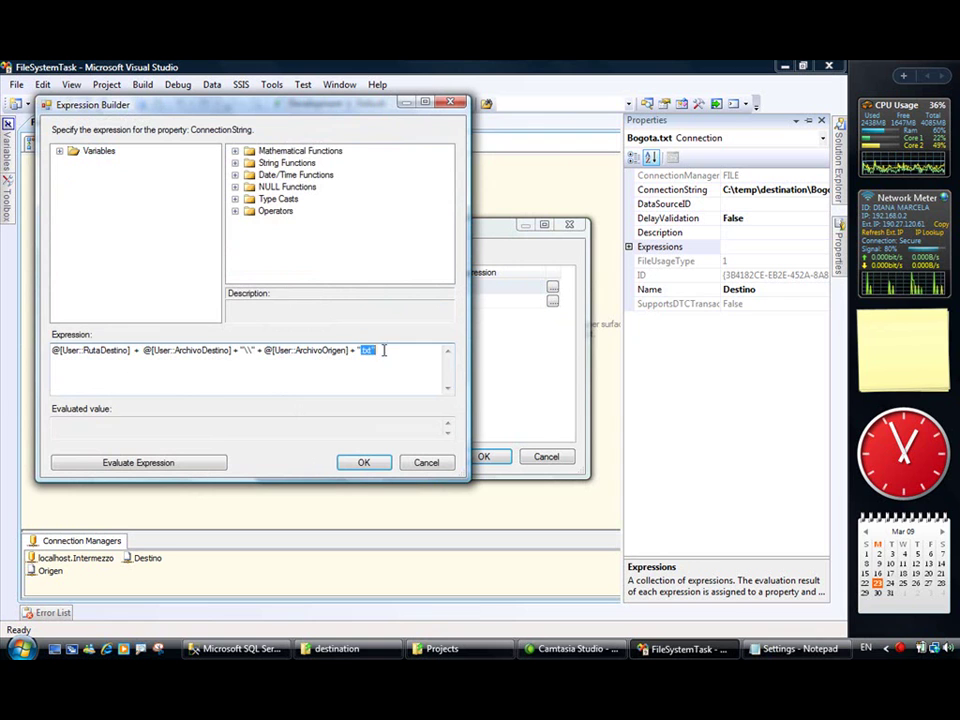
click(189, 463)
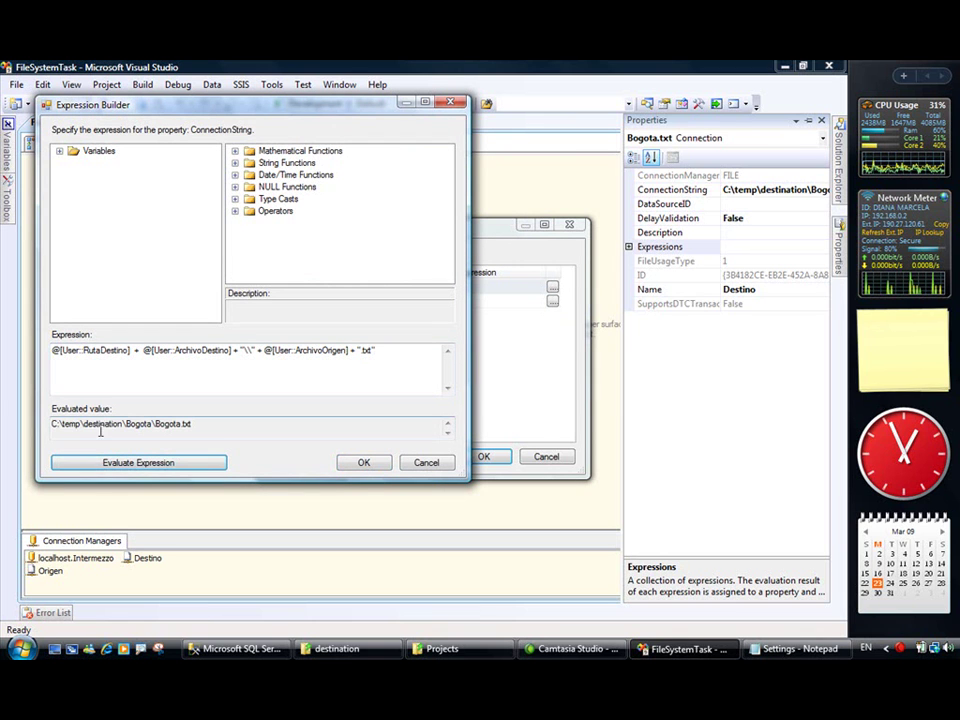
Examine the evaluated Destino path's folder and file name against the Bogota city and regional row in SQL Server Management Studio's query results.
drag(53, 425, 171, 428)
click(200, 424)
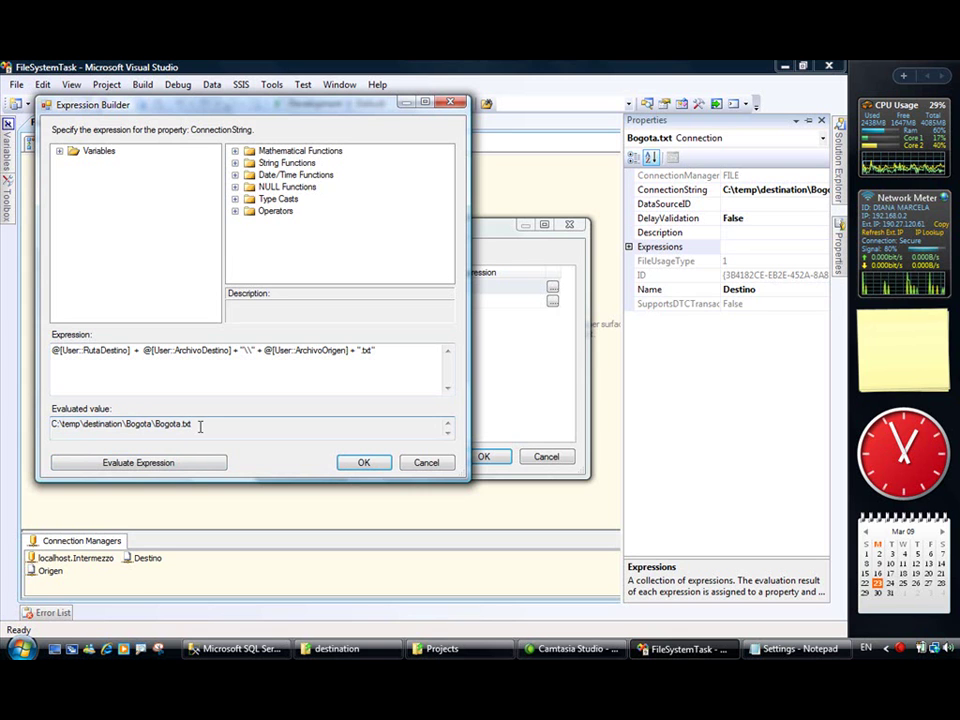
drag(156, 424, 215, 424)
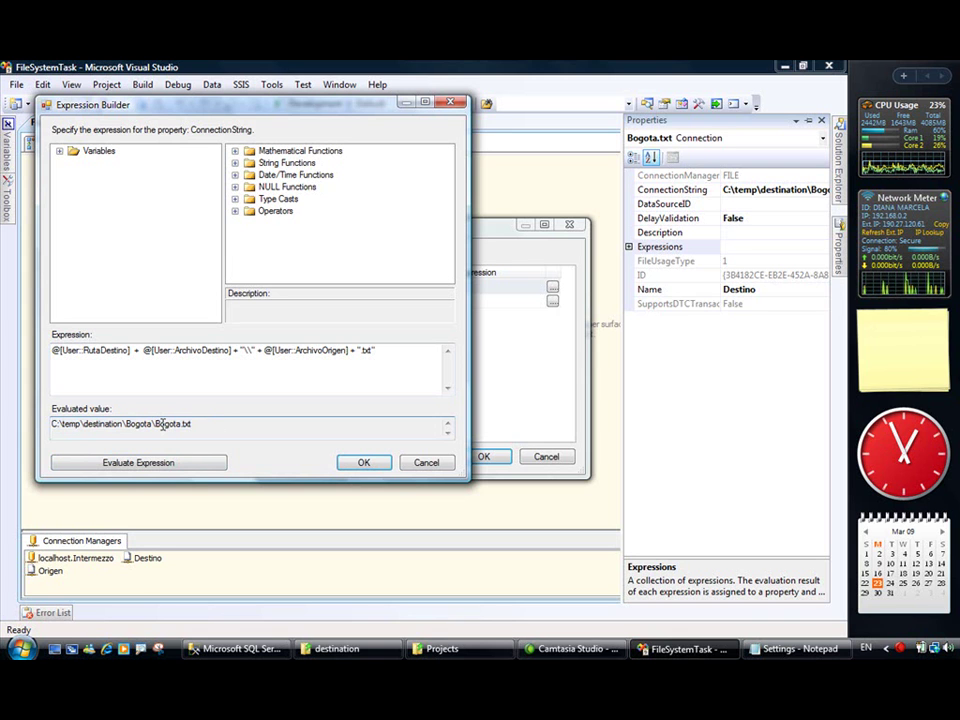
drag(153, 424, 128, 424)
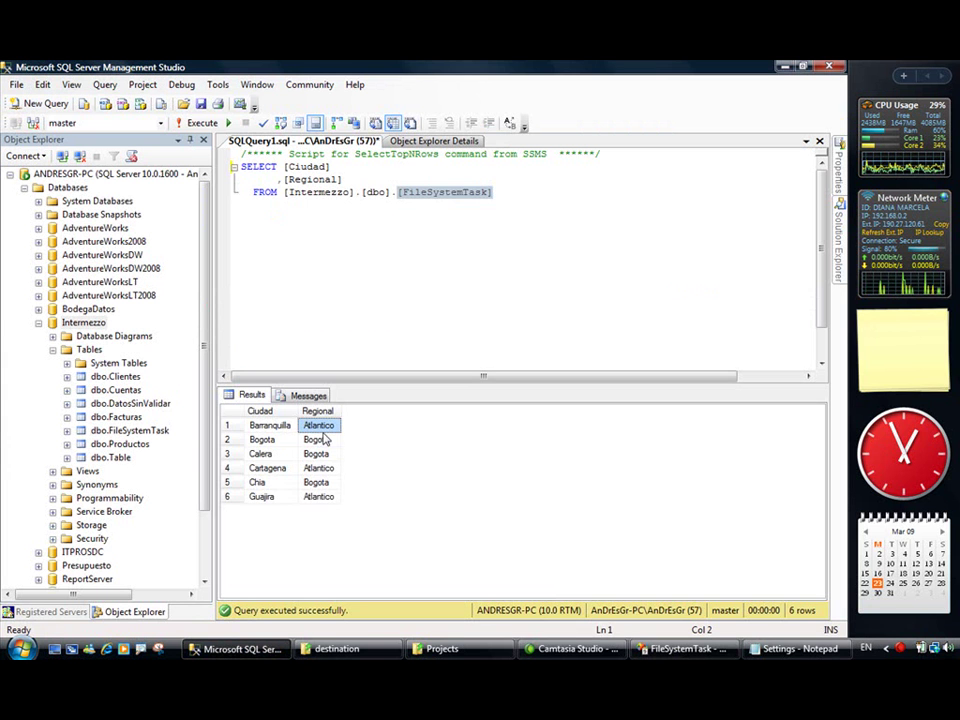
drag(322, 436, 265, 444)
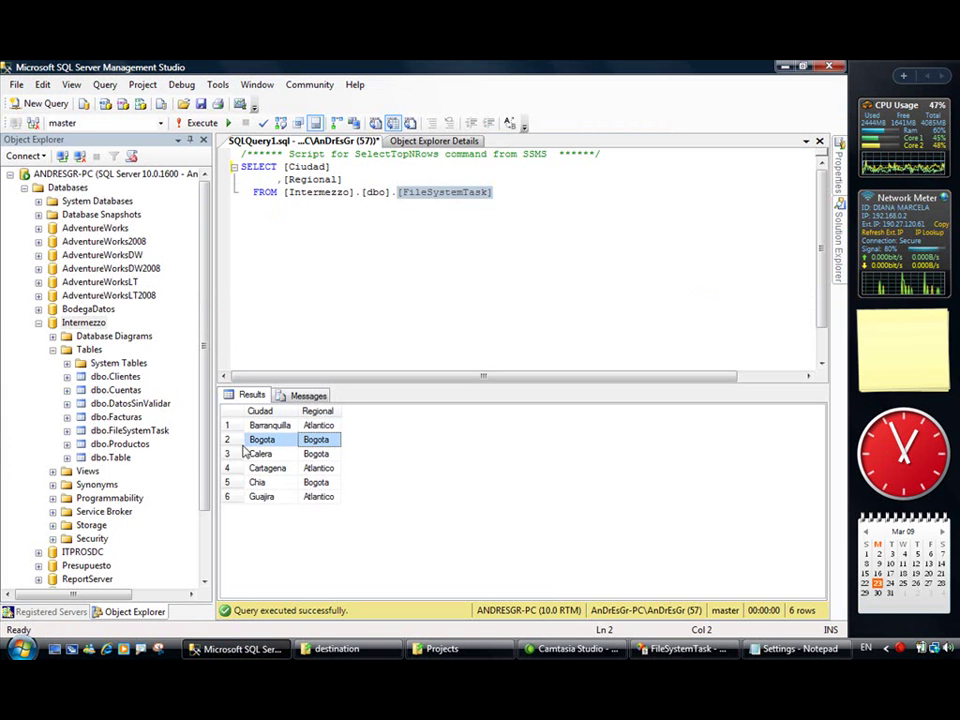
Return to Visual Studio and accept the ConnectionString expression and the property expressions of the Destino connection.
click(668, 648)
click(364, 462)
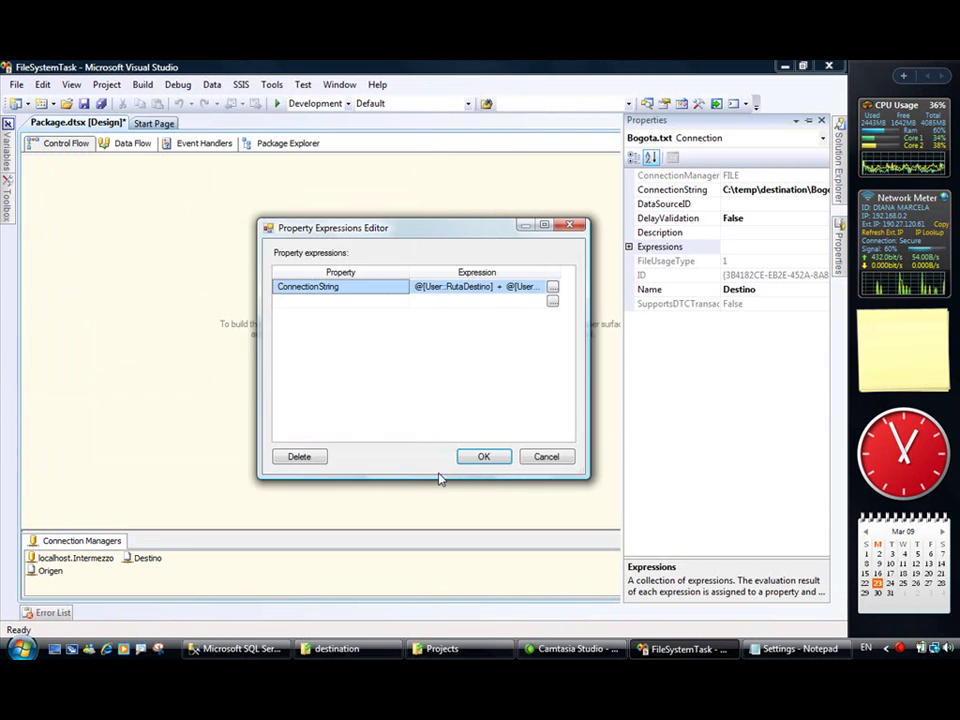
click(485, 457)
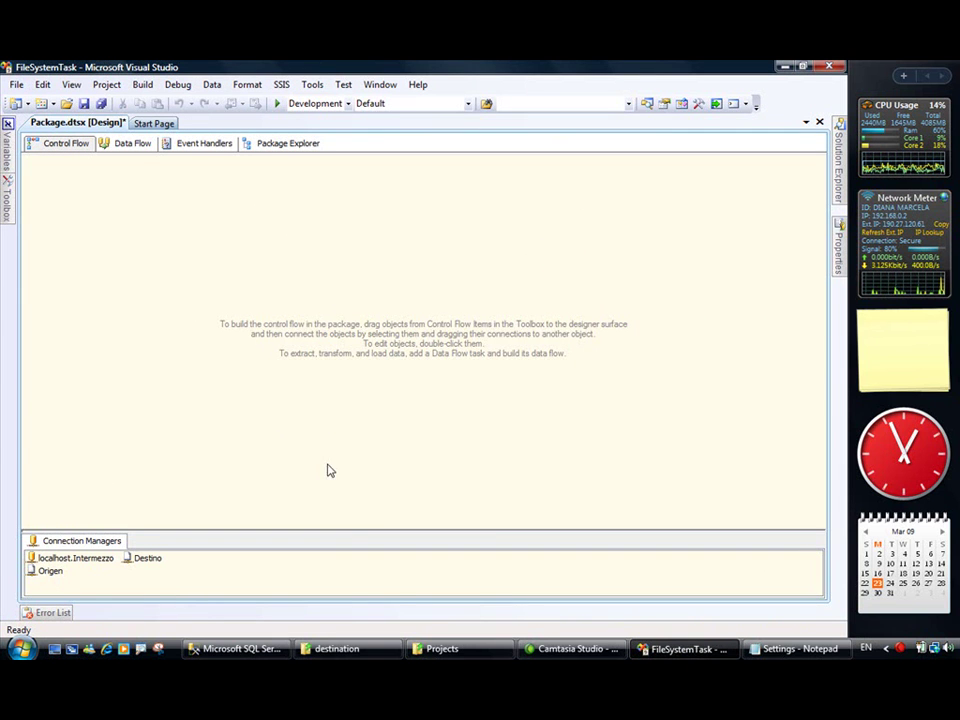
Enable package configurations for the package and start adding a new configuration.
right_click(348, 258)
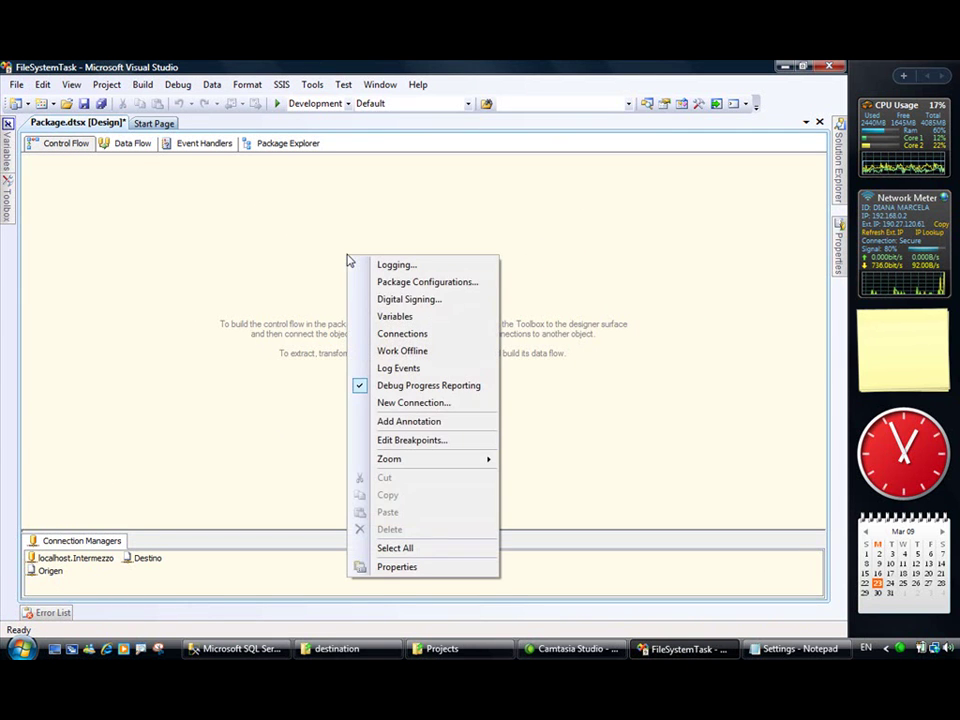
click(420, 287)
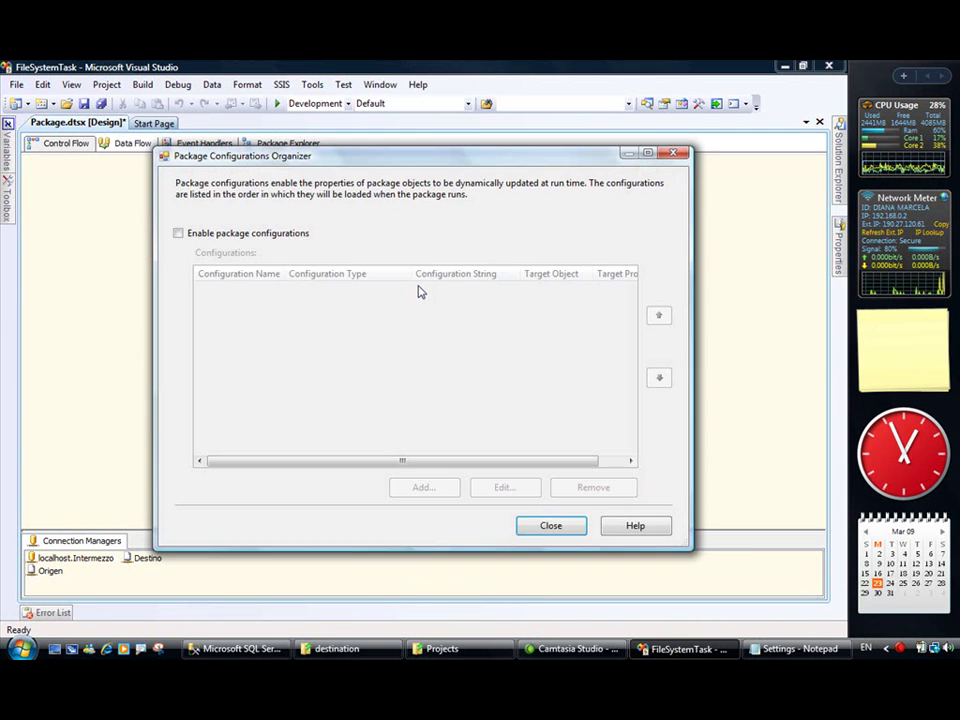
click(293, 238)
click(421, 492)
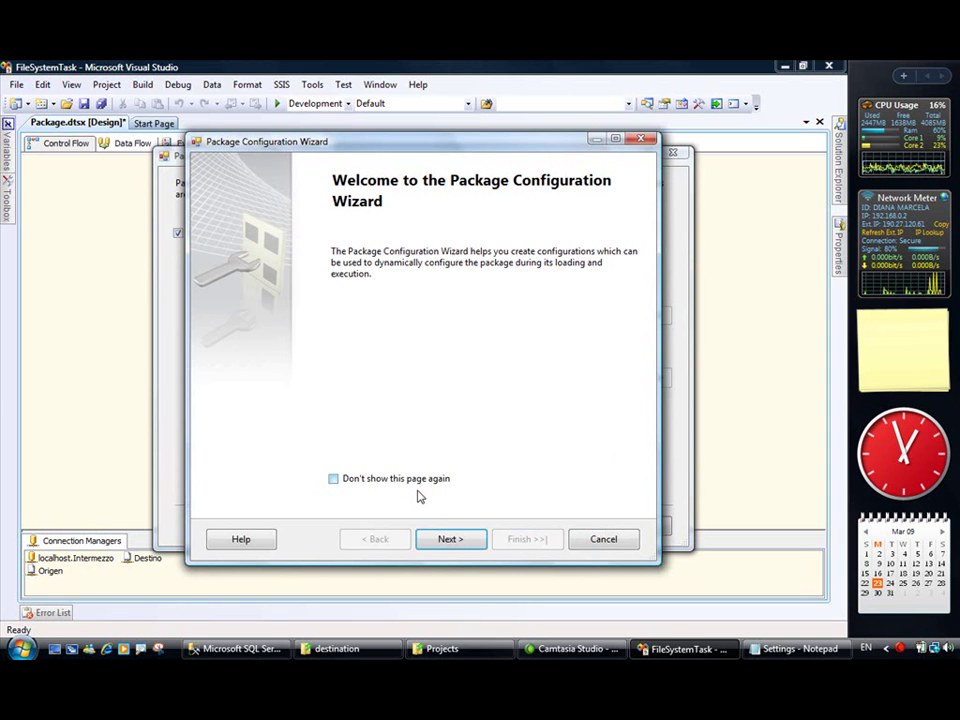
Specify an XML configuration file named Package.config in the FileSystemTask project folder and continue to the property selection.
click(450, 540)
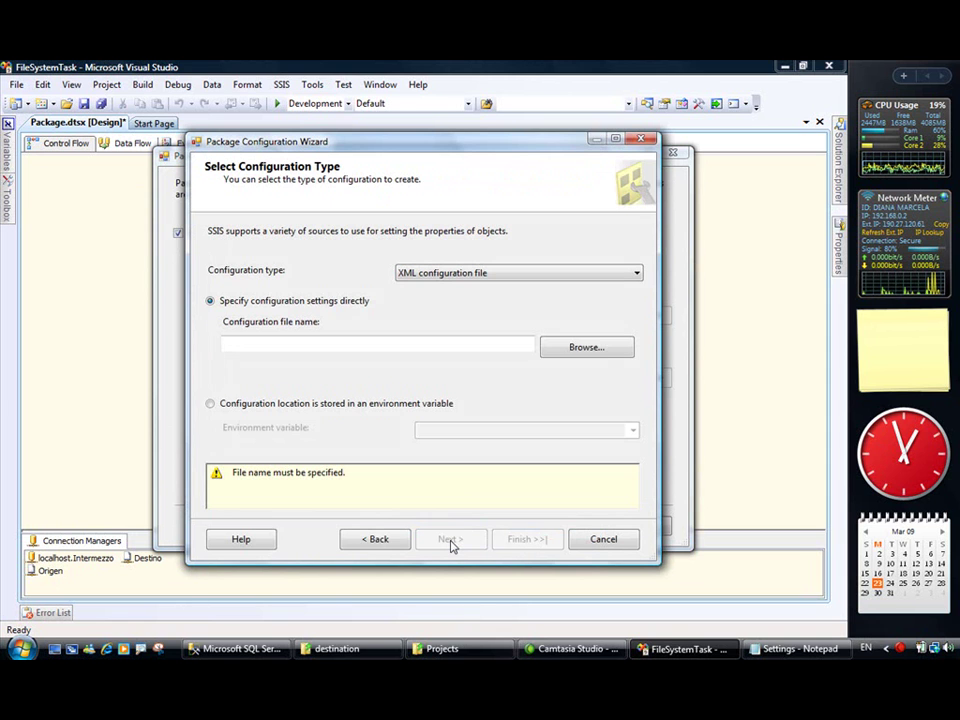
click(567, 353)
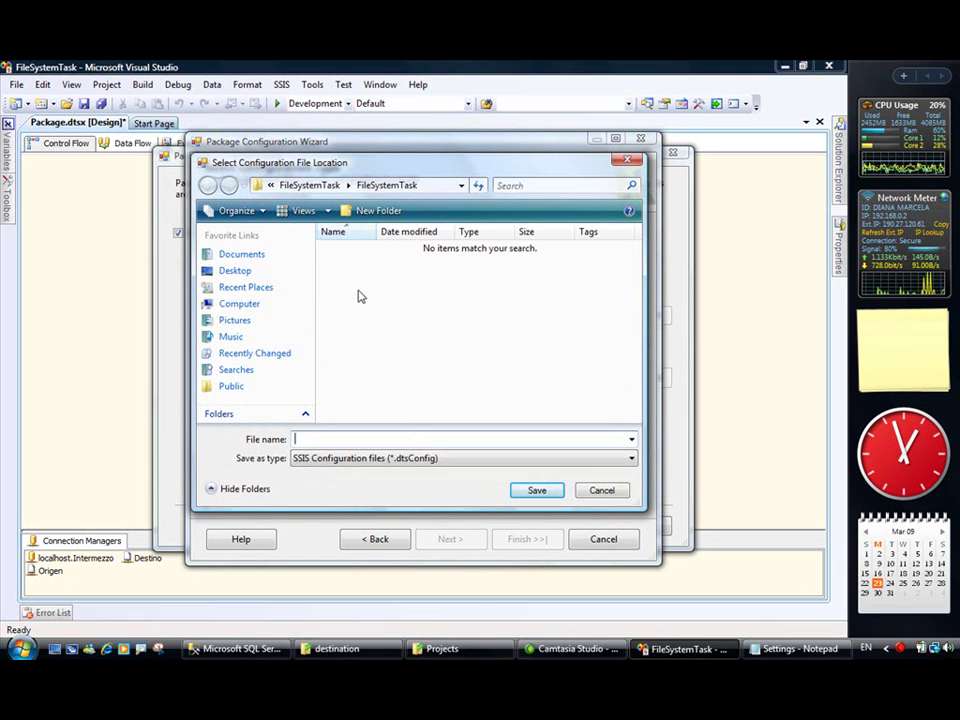
text(P)
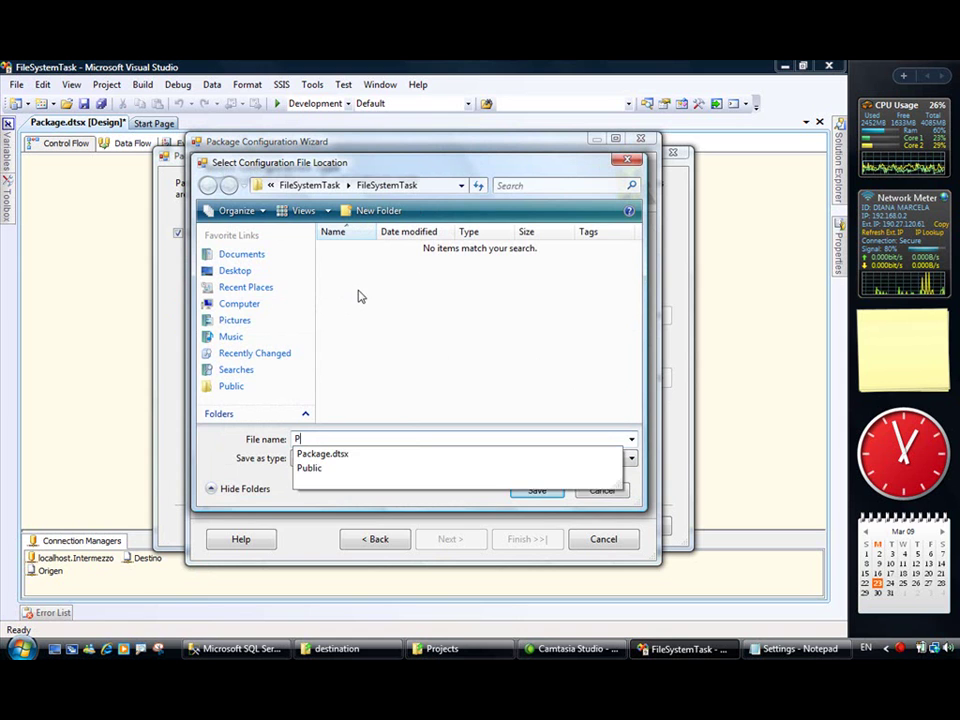
text(ackage.config)
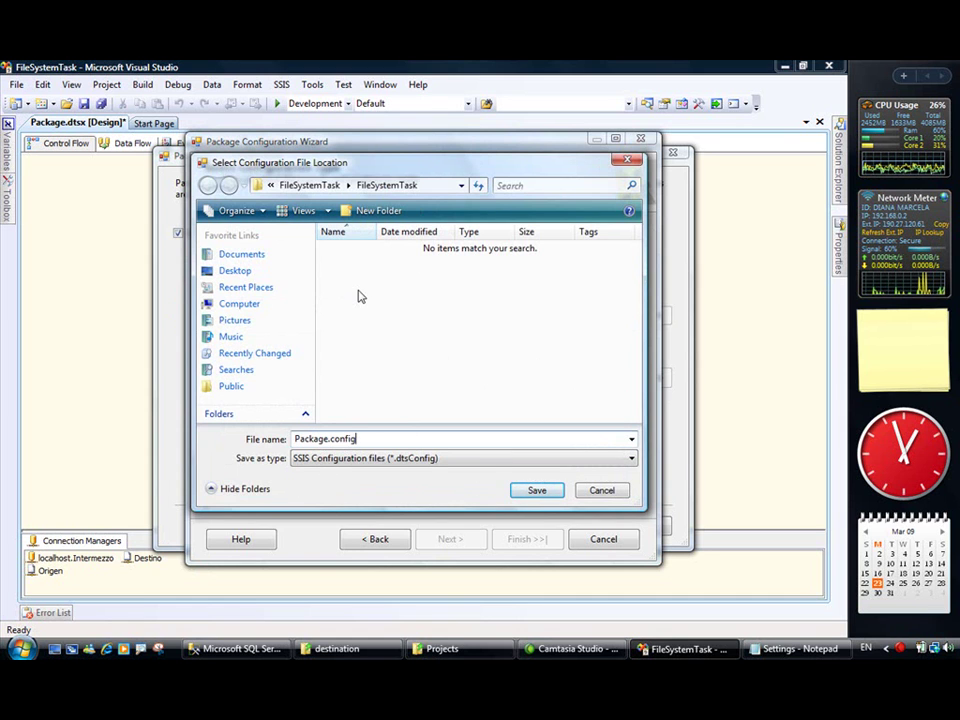
click(553, 492)
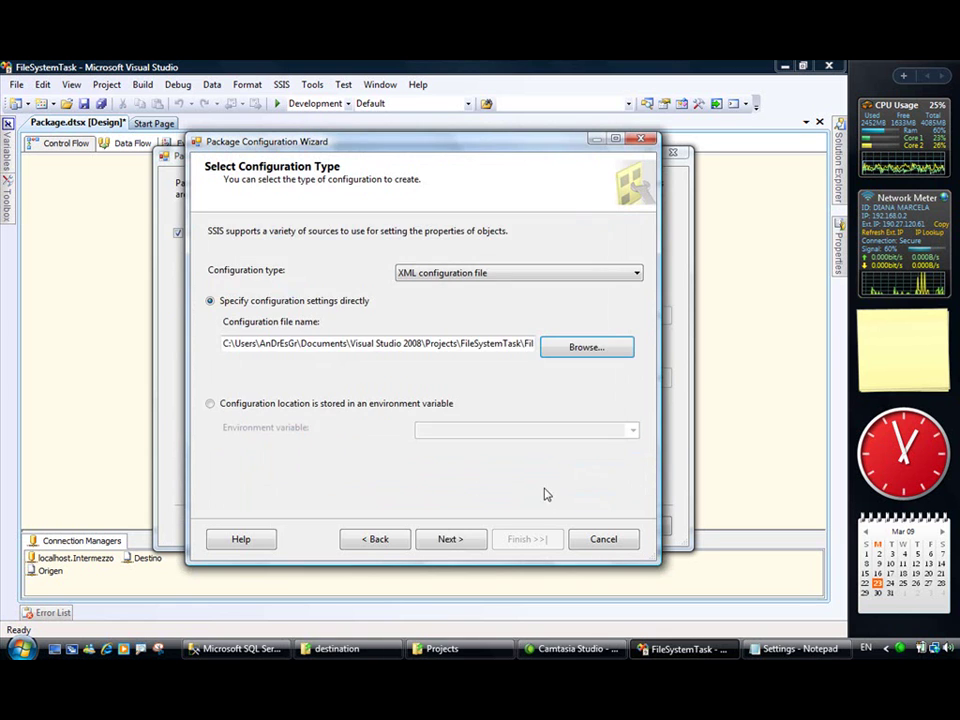
click(455, 539)
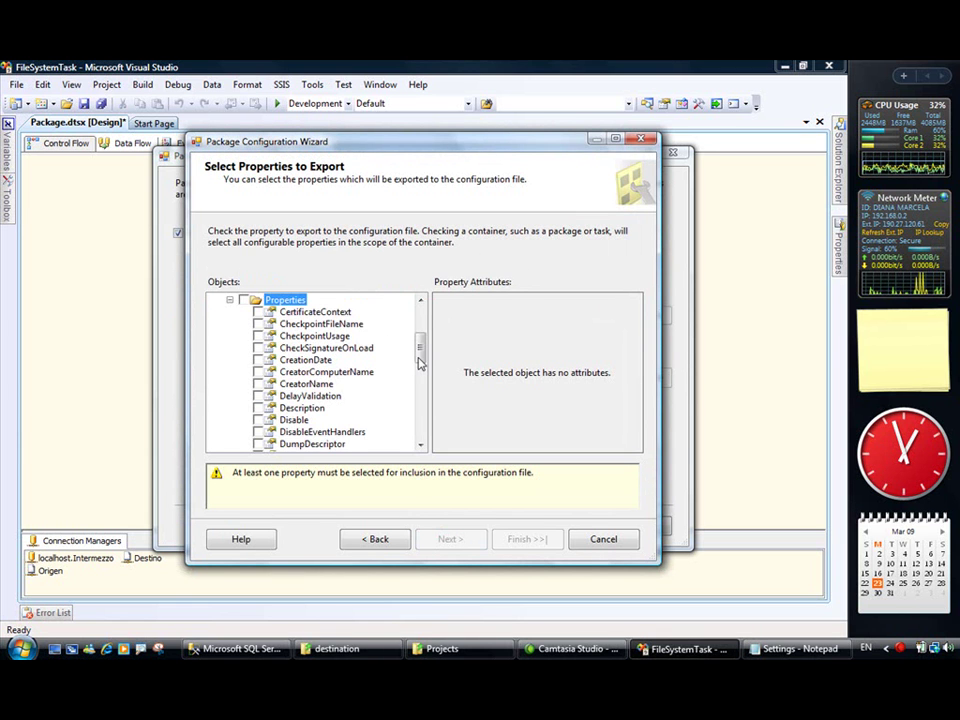
Include the Value property of the RutaDestino variable in the properties exported to the configuration file.
drag(420, 340, 420, 308)
click(229, 419)
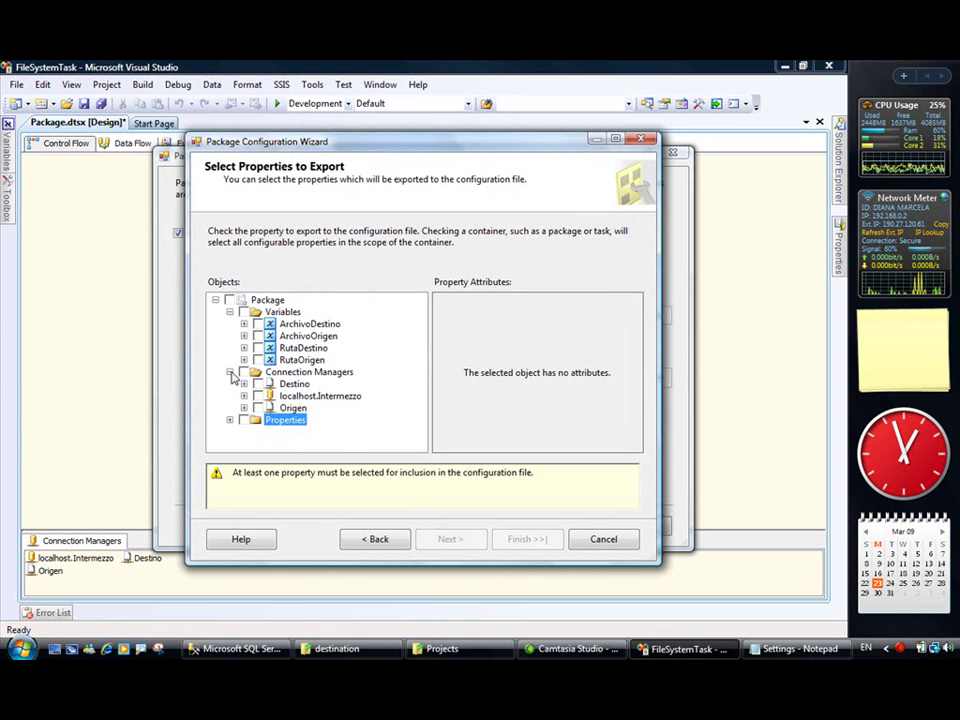
click(229, 371)
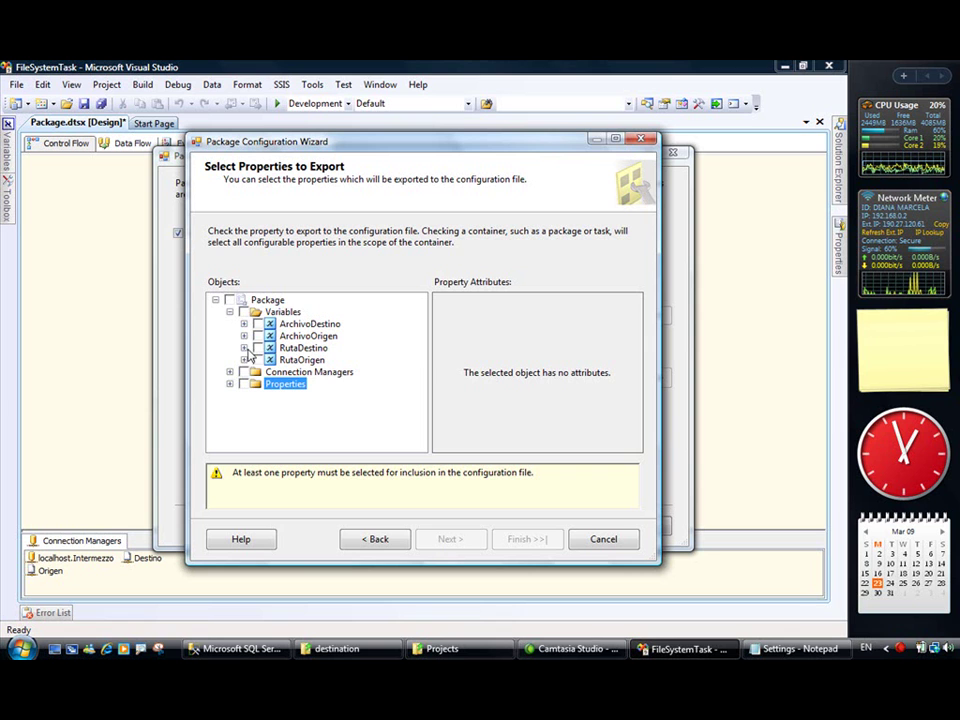
click(243, 348)
click(258, 360)
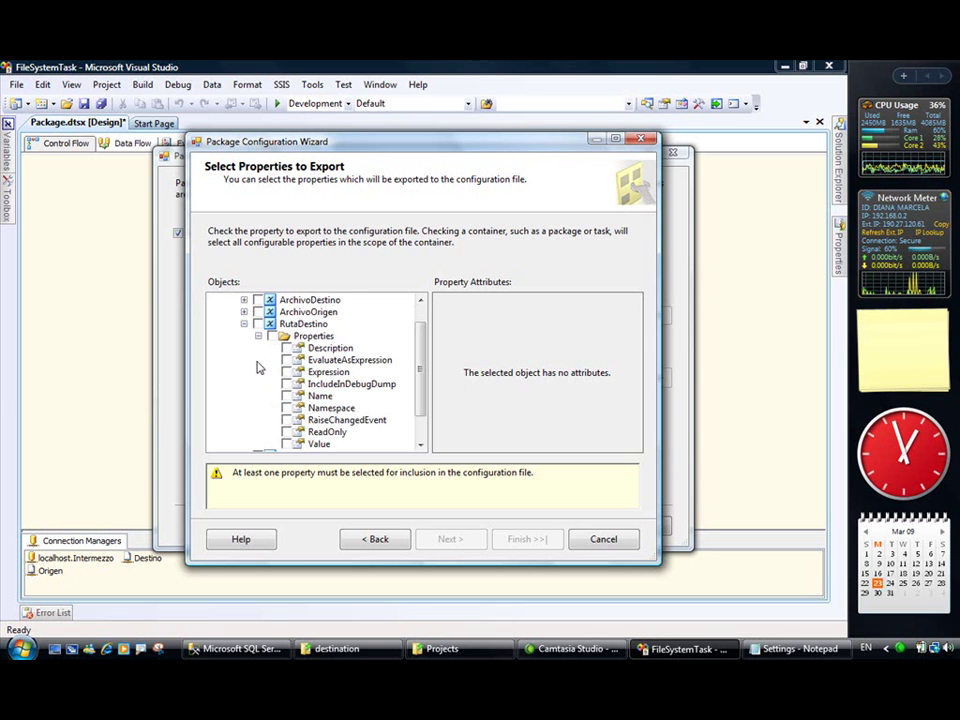
click(288, 444)
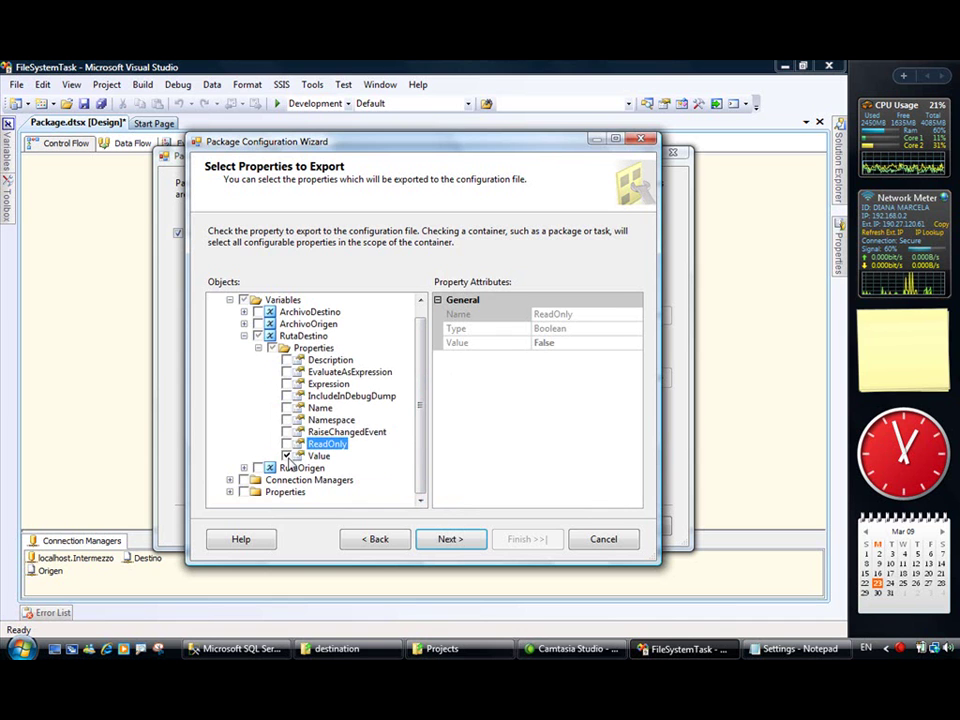
click(318, 456)
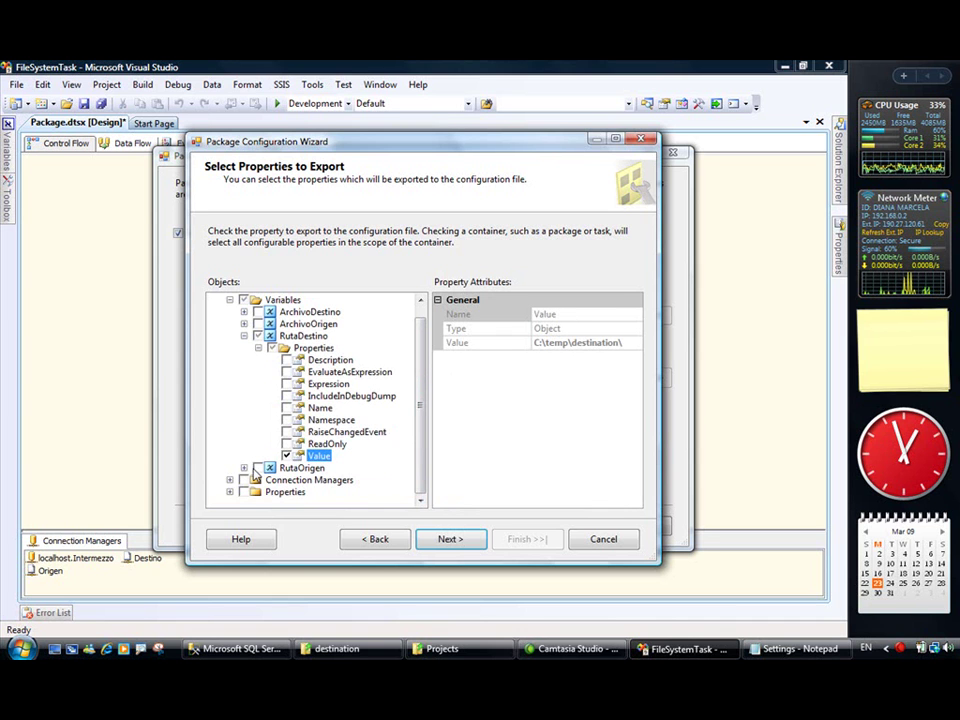
Include the RutaOrigen variable's Value property in the export and check the values of both path variables.
click(244, 468)
click(258, 480)
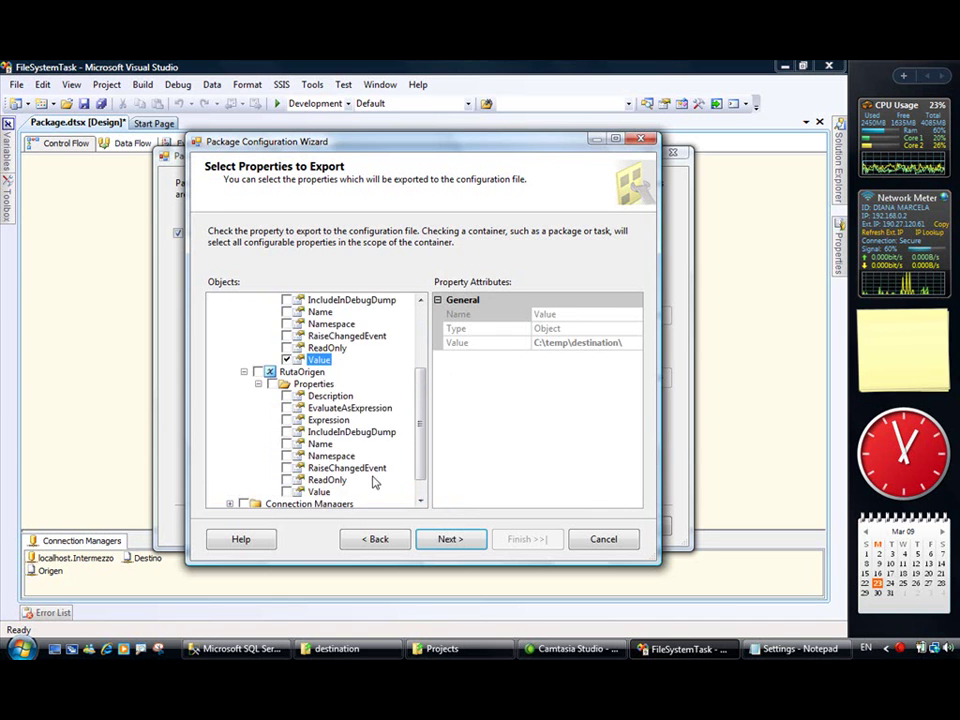
click(286, 492)
click(318, 492)
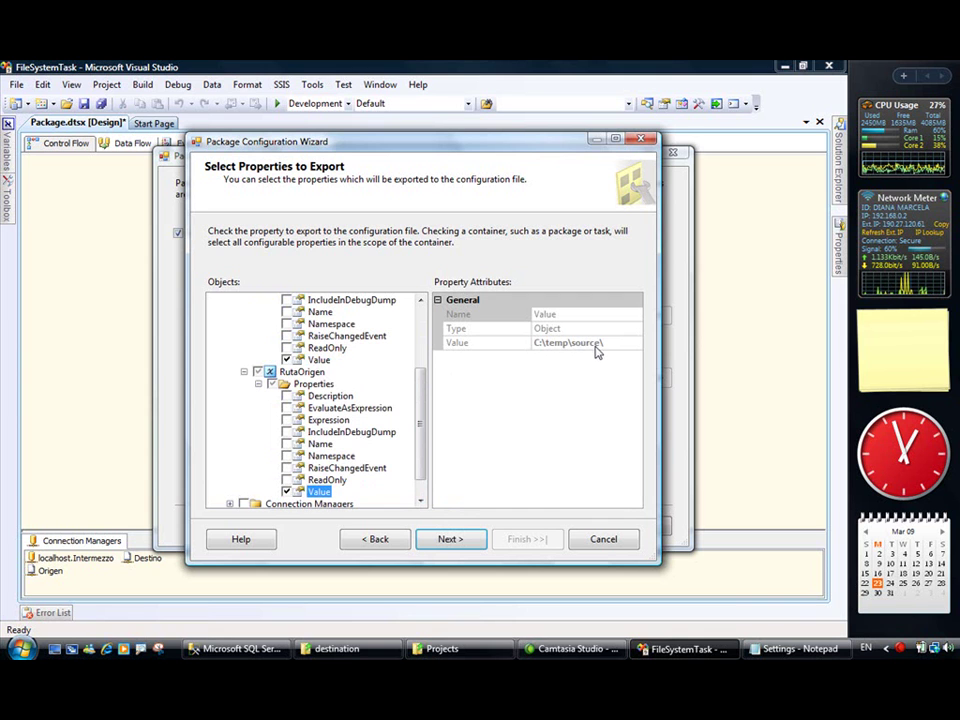
click(318, 360)
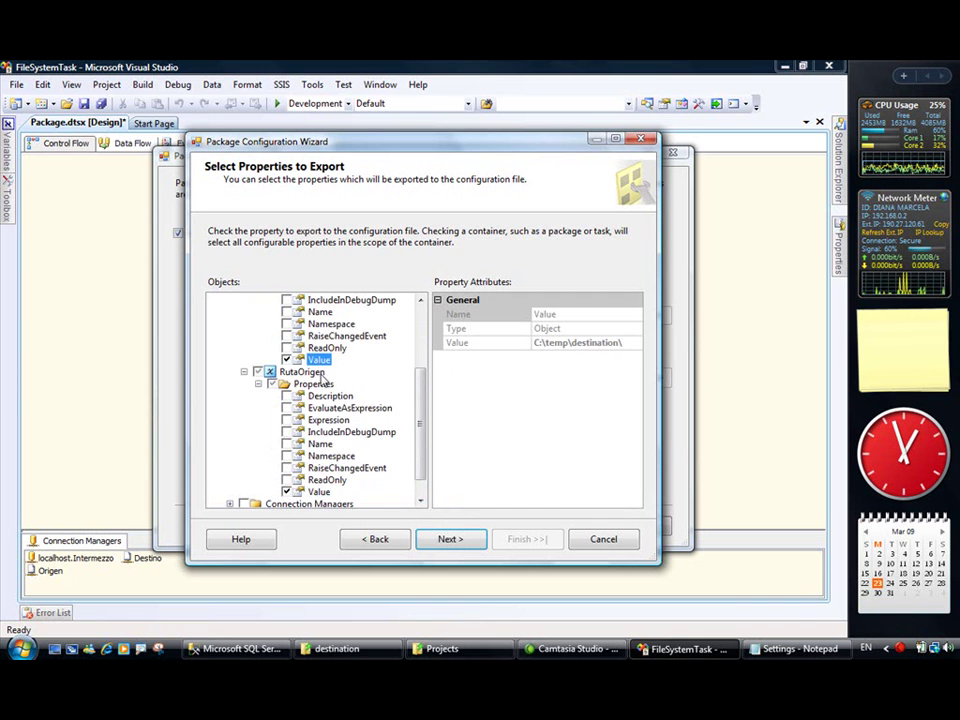
click(318, 492)
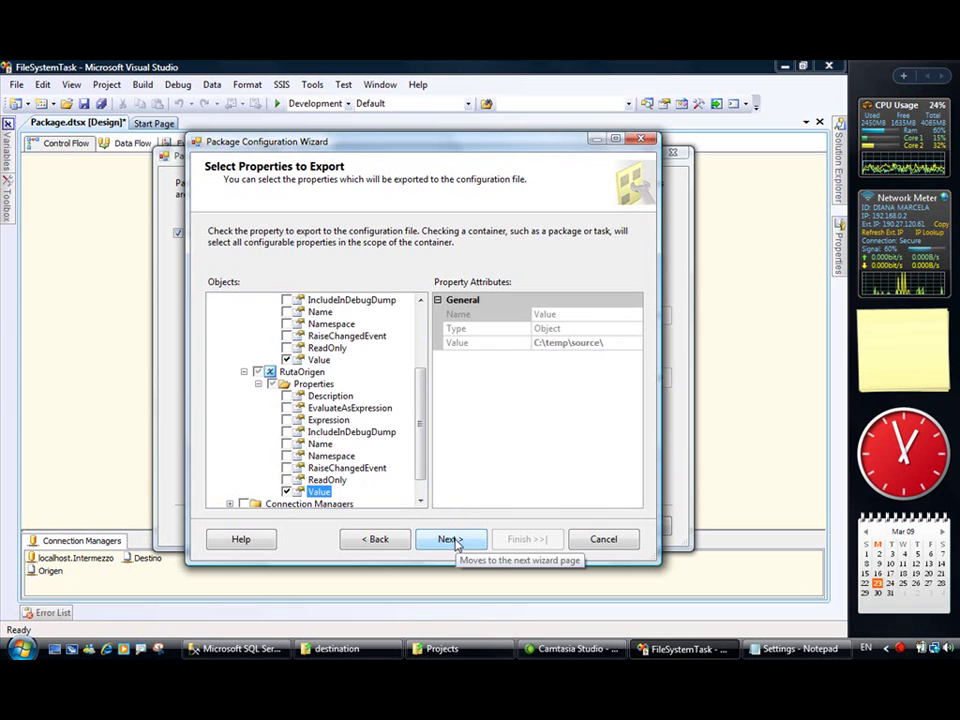
Name the package configuration "Configuration", finish the wizard and close the Package Configurations Organizer.
click(448, 539)
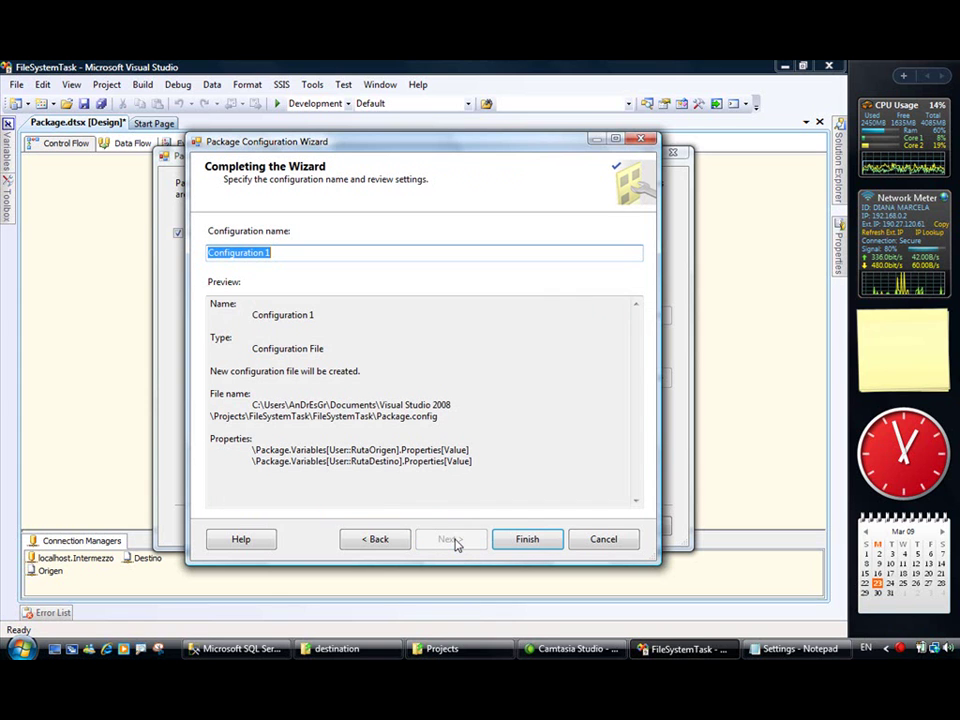
click(293, 252)
key(BackSpace)
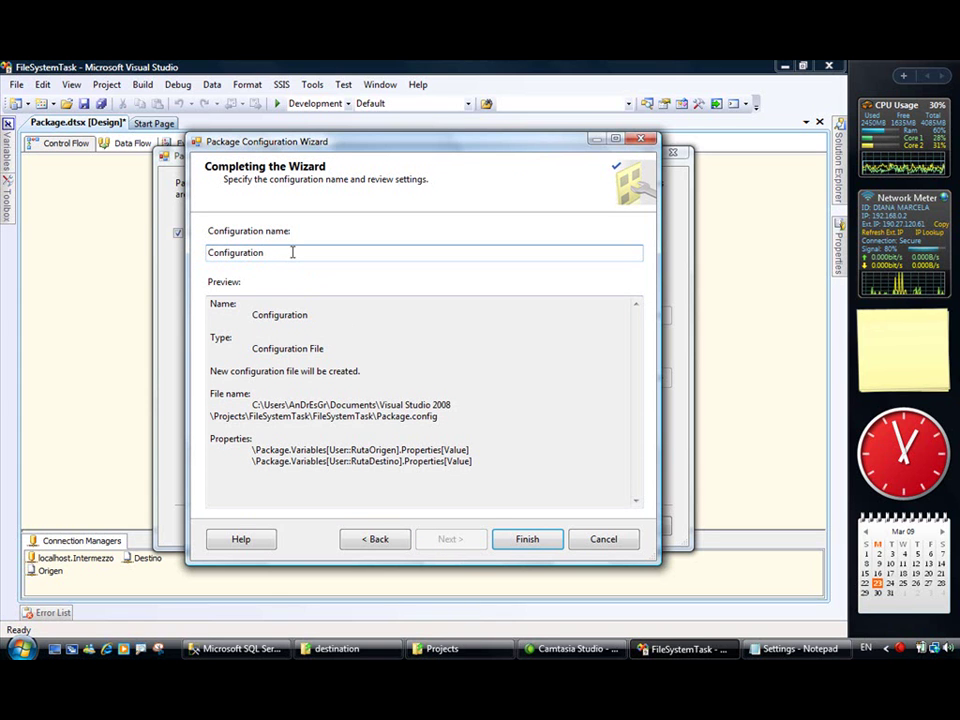
click(541, 545)
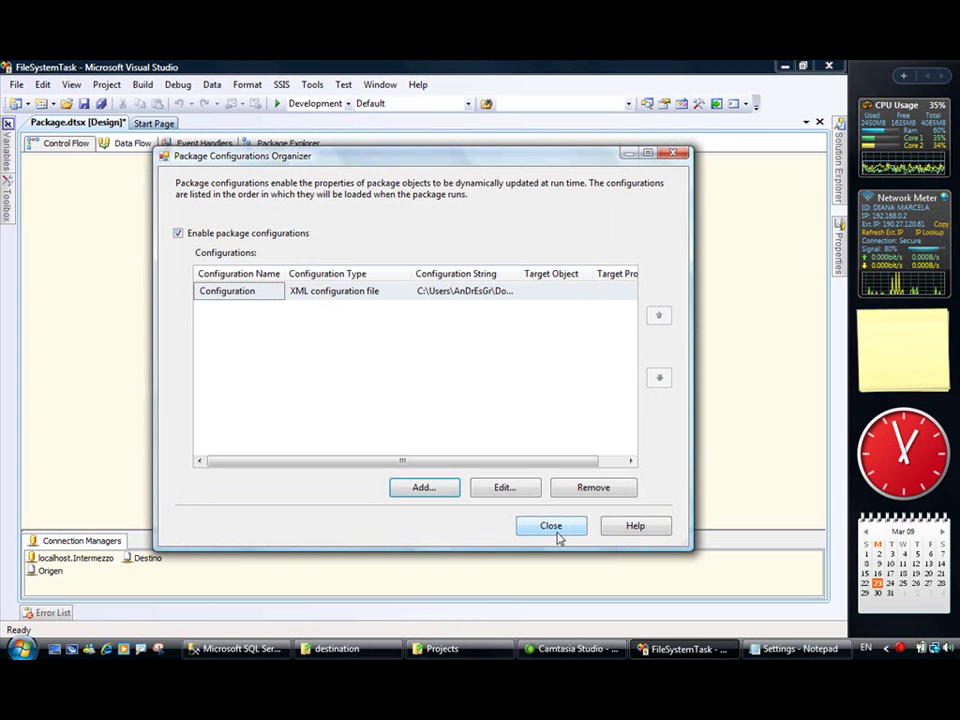
click(556, 533)
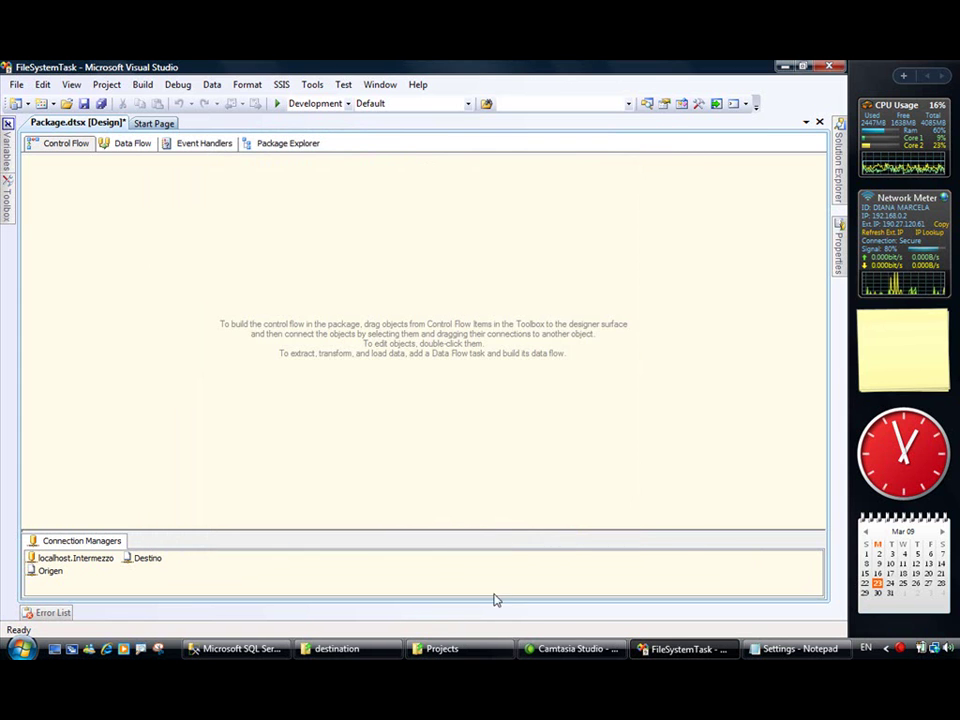
Switch to the Projects folder window in Windows Explorer and open the inner FileSystemTask folder of the FileSystemTask project.
click(440, 648)
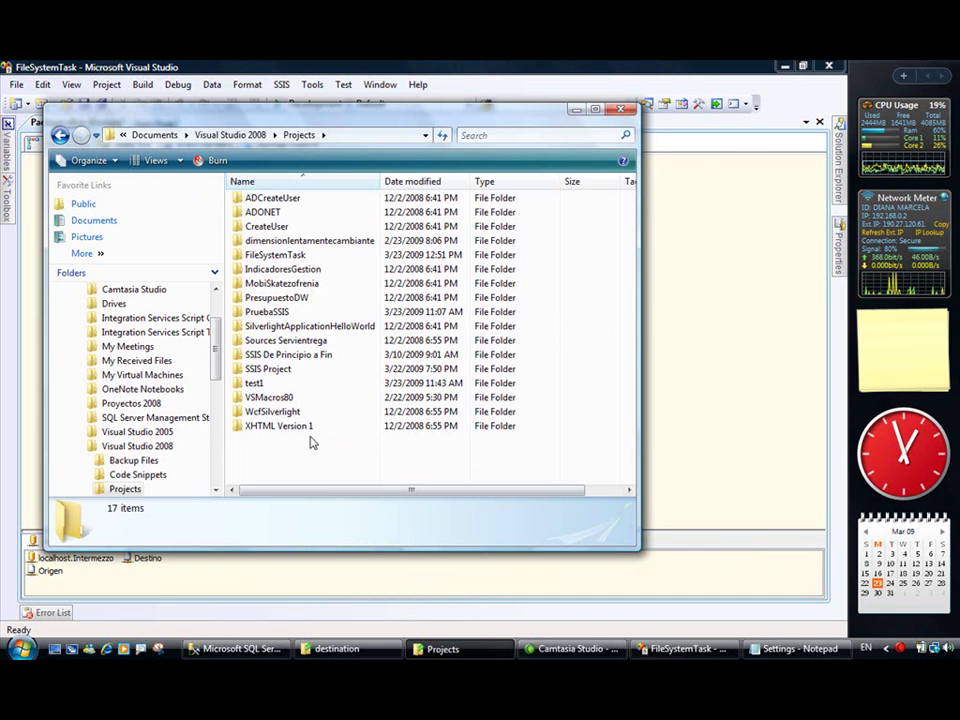
double_click(326, 255)
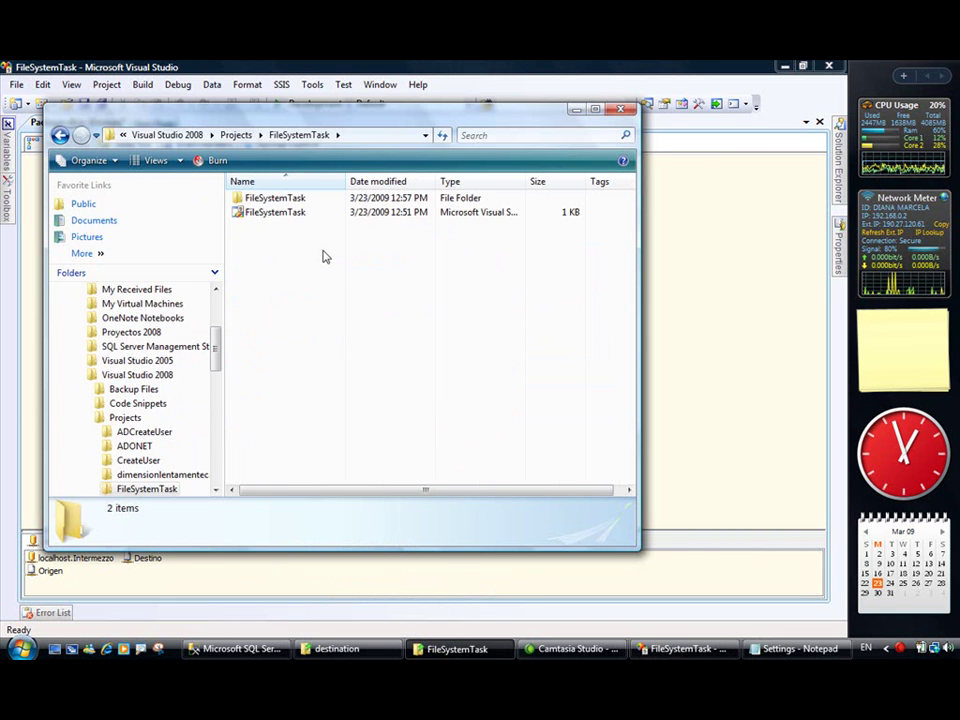
double_click(300, 199)
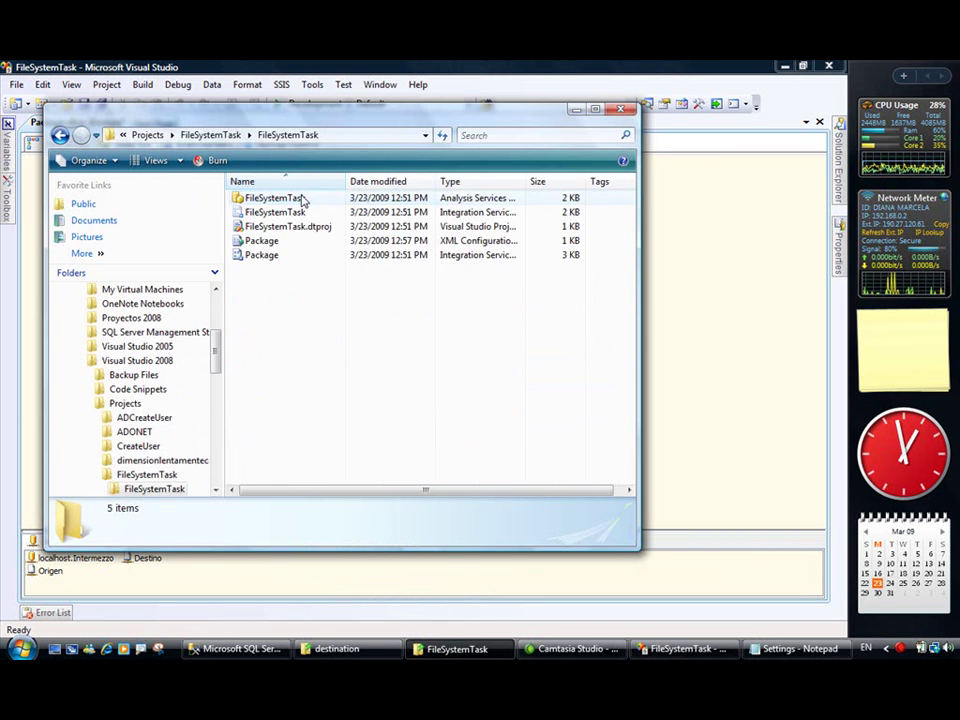
Open the Package XML configuration file in Notepad and turn on word wrap to read its contents.
right_click(288, 247)
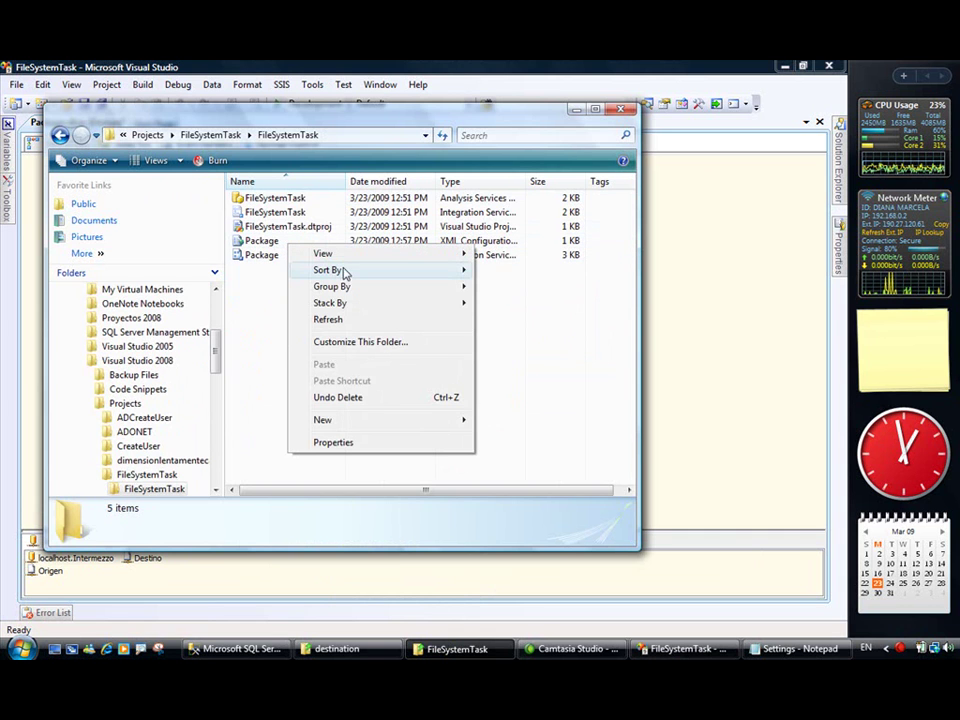
click(250, 240)
right_click(262, 242)
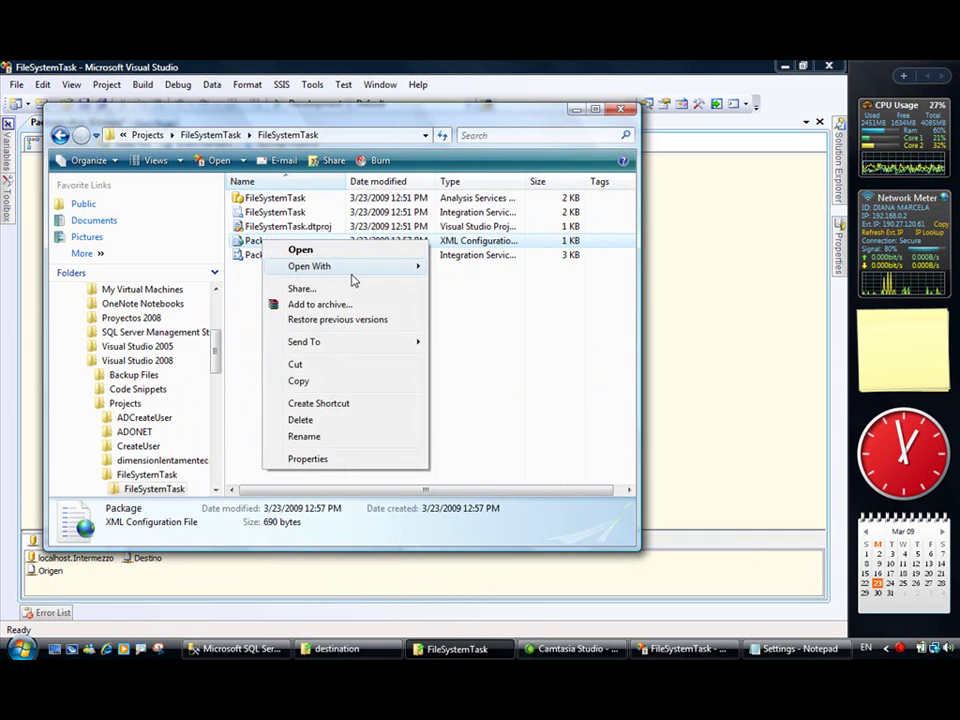
mouse_move(358, 270)
click(470, 298)
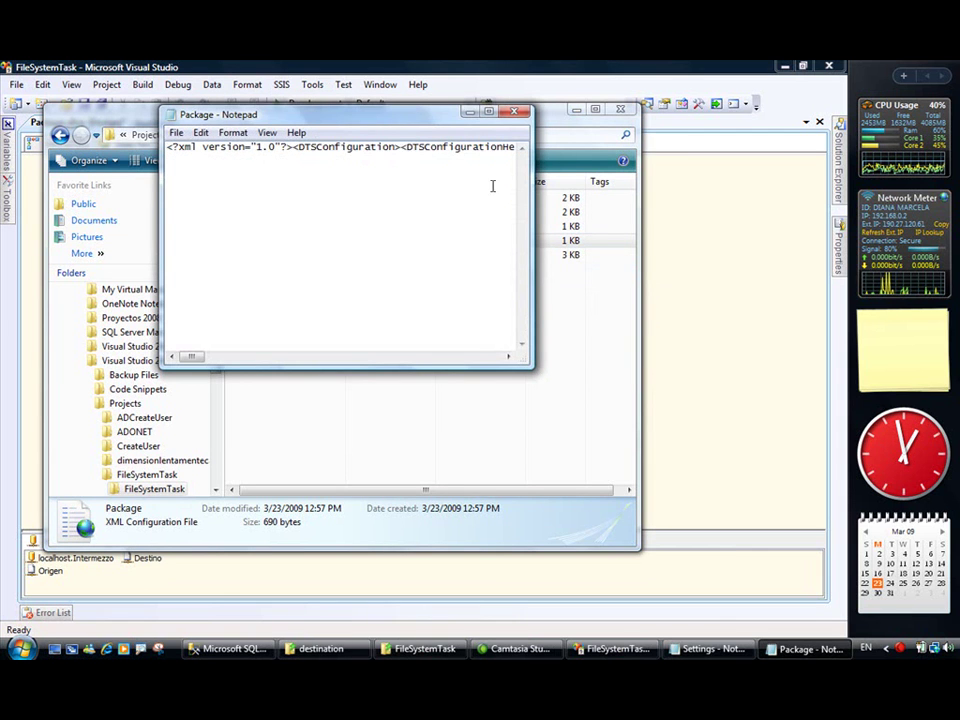
click(233, 132)
click(255, 151)
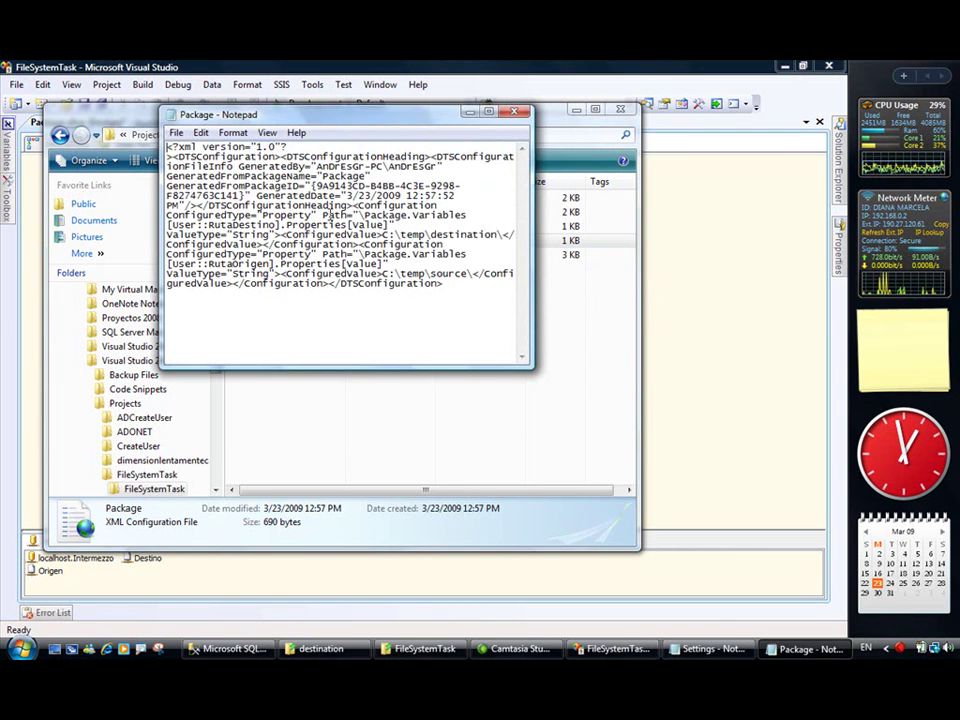
Examine the configured values of RutaDestino and RutaOrigen in the XML, then close Notepad and the Explorer window.
drag(167, 224, 502, 234)
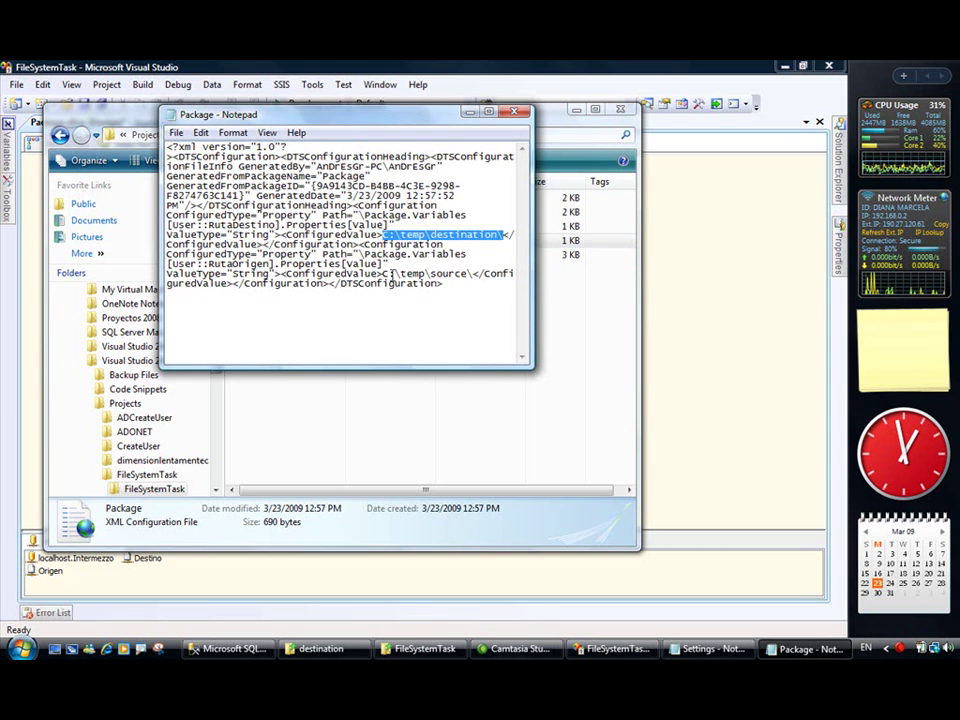
drag(304, 264, 341, 264)
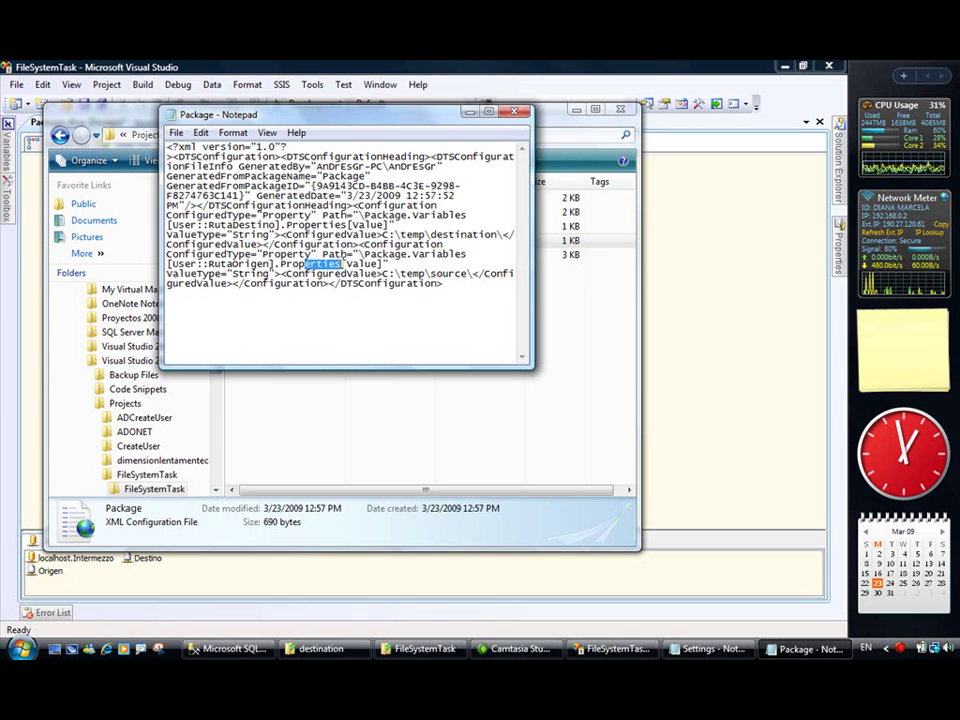
drag(272, 264, 257, 264)
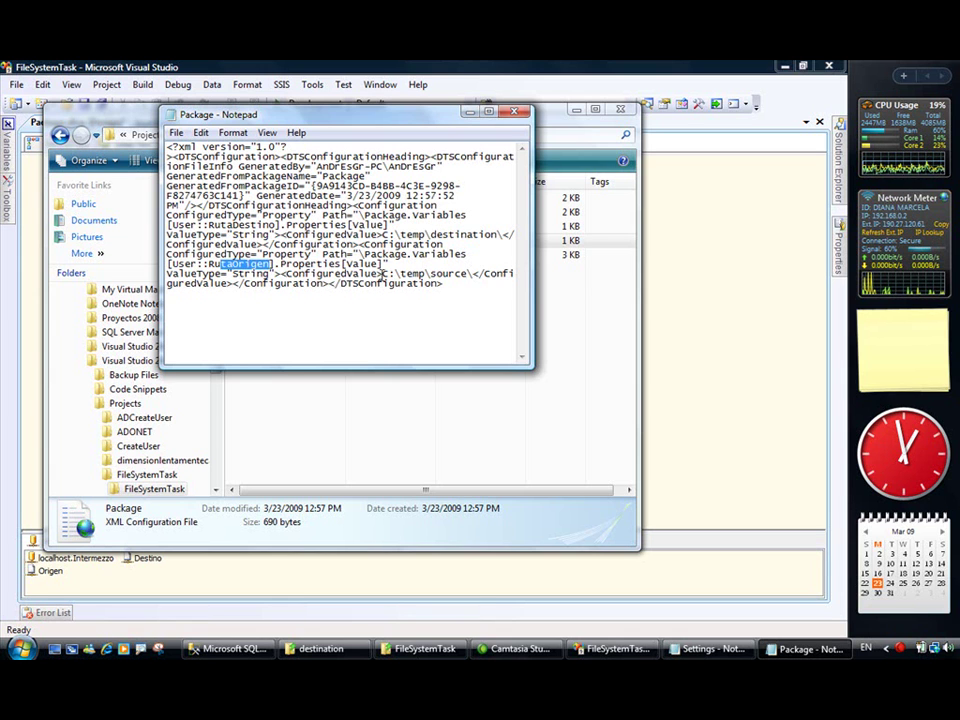
drag(392, 274, 466, 275)
click(471, 287)
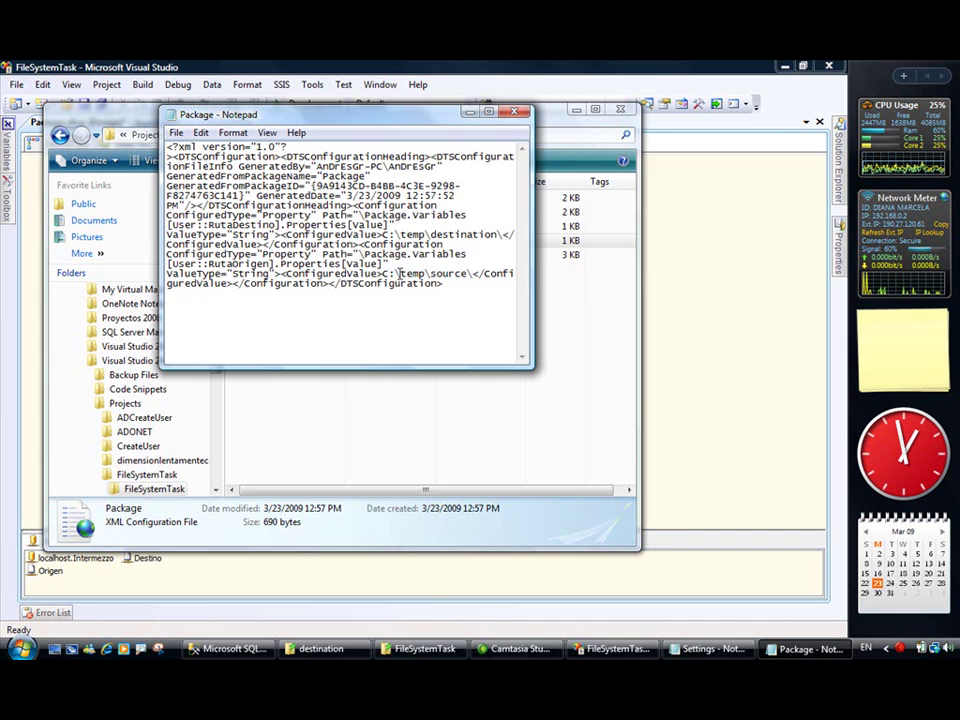
drag(383, 273, 476, 273)
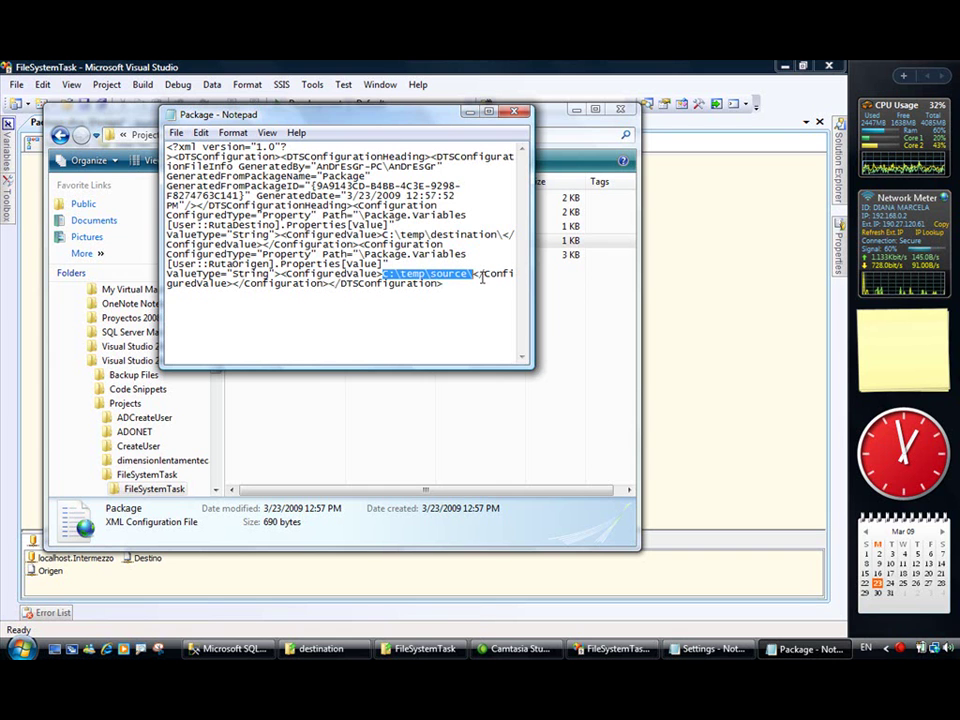
click(514, 111)
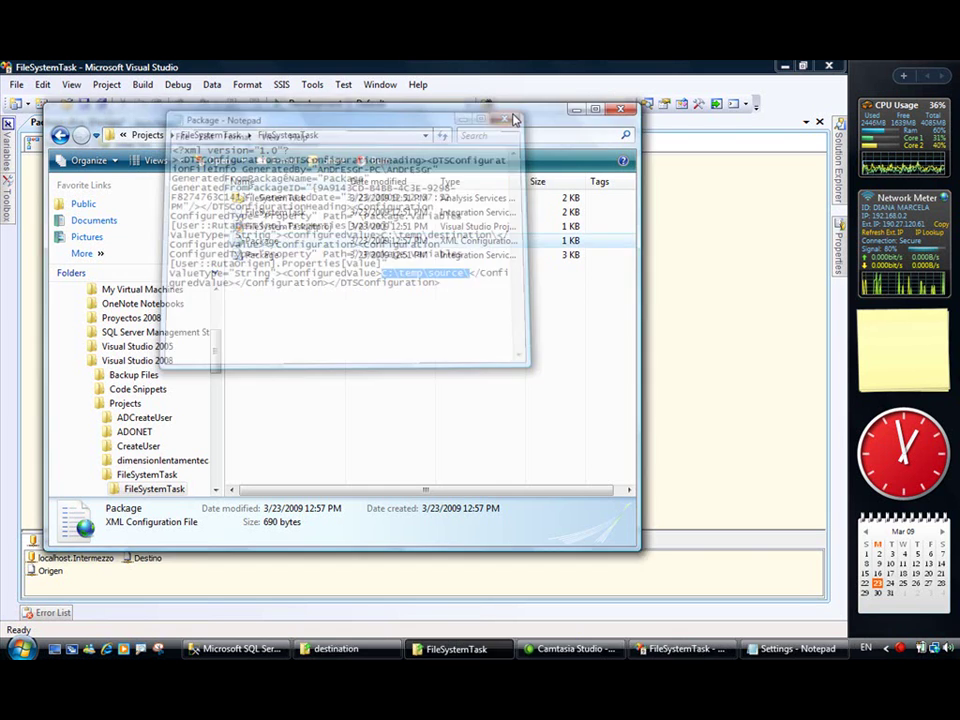
click(620, 109)
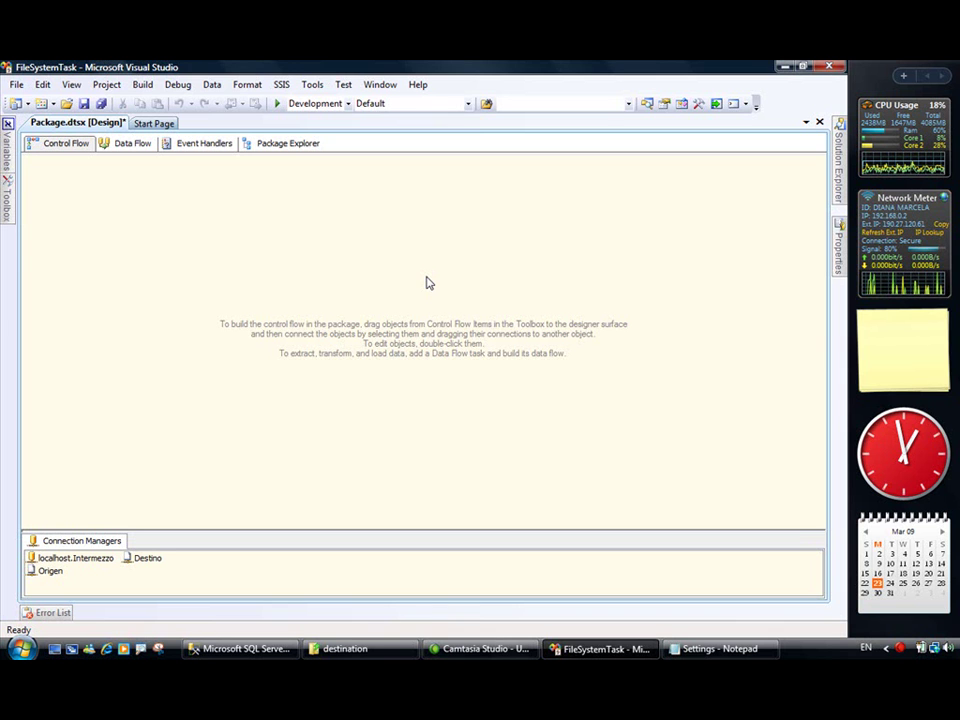
Add a Foreach Loop Container to the control flow and set its collection enumerator to Foreach File Enumerator.
mouse_move(6, 190)
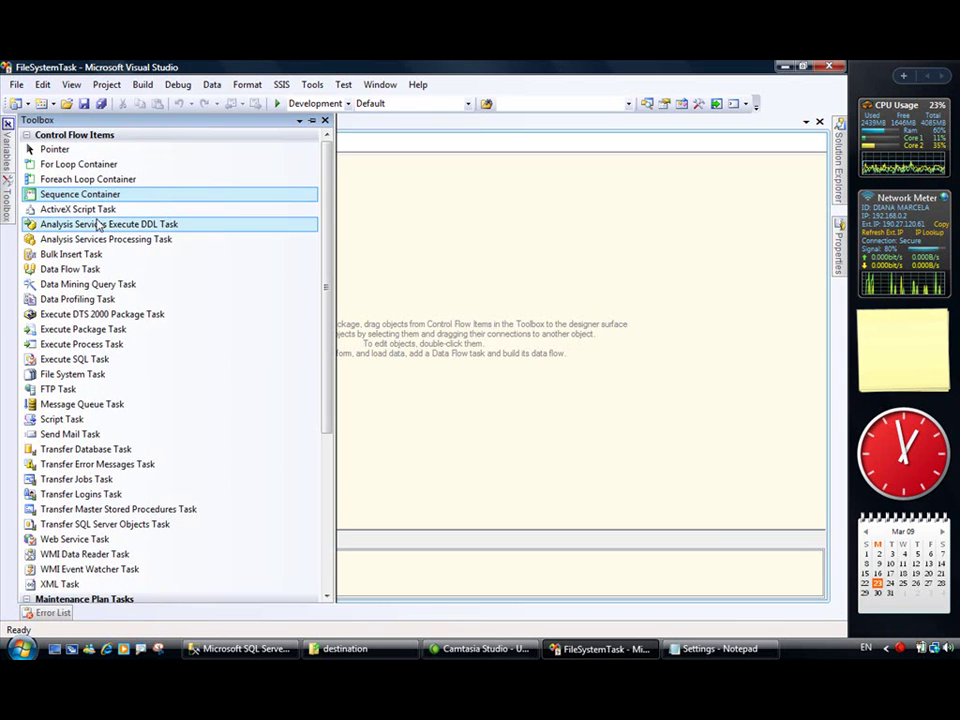
drag(130, 179, 392, 190)
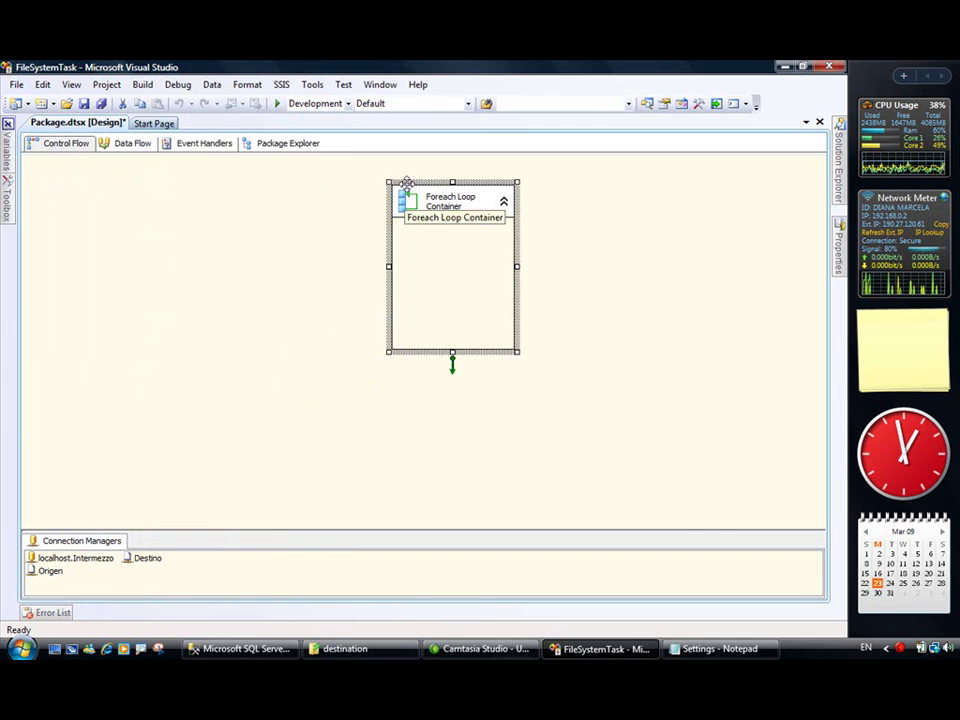
double_click(406, 185)
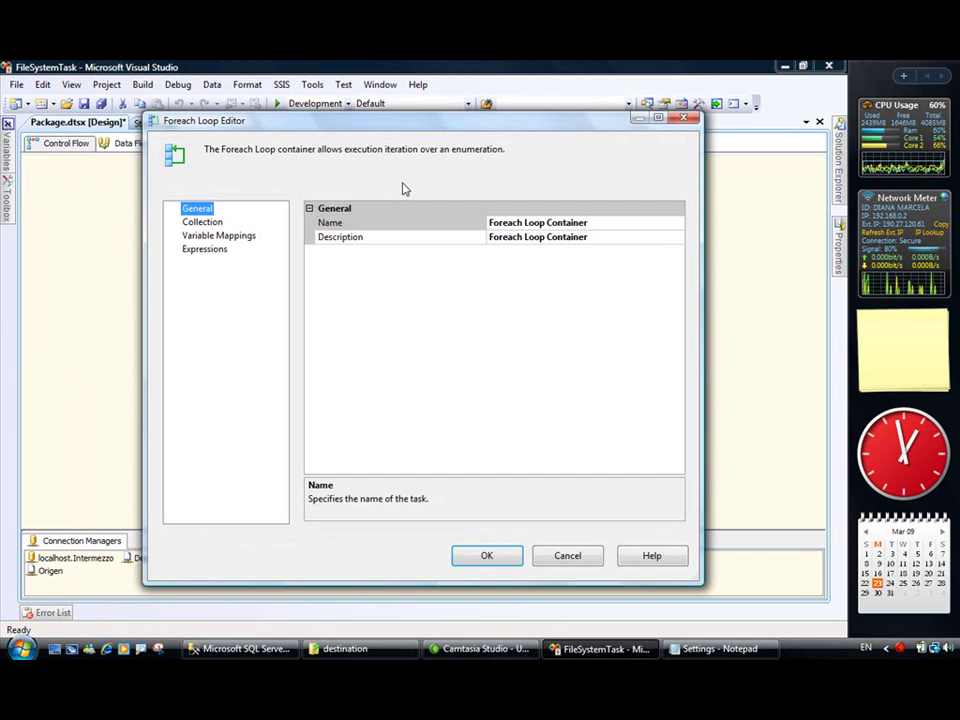
click(216, 223)
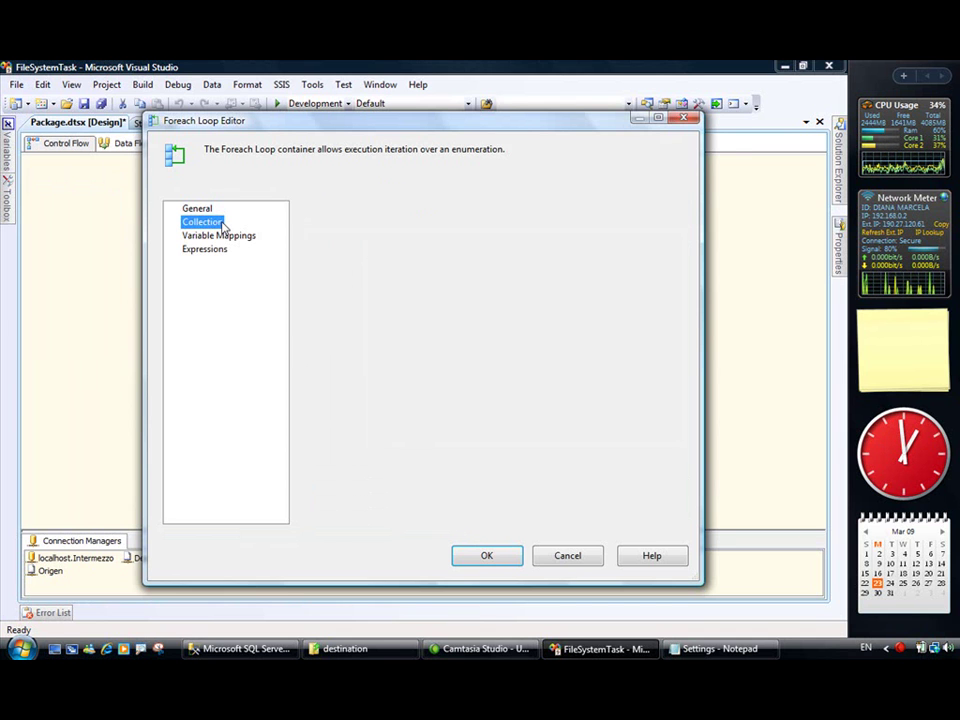
click(600, 223)
click(677, 223)
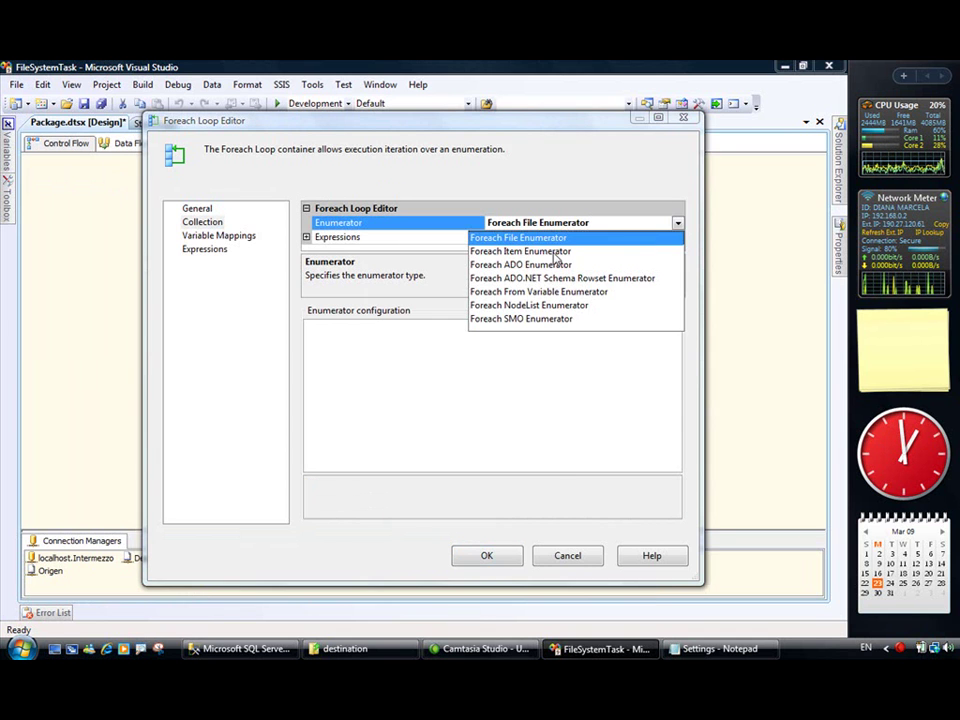
click(555, 241)
Set the enumerator's folder to C:\temp\source, its file filter to *.txt and file name retrieval to Name only.
click(379, 339)
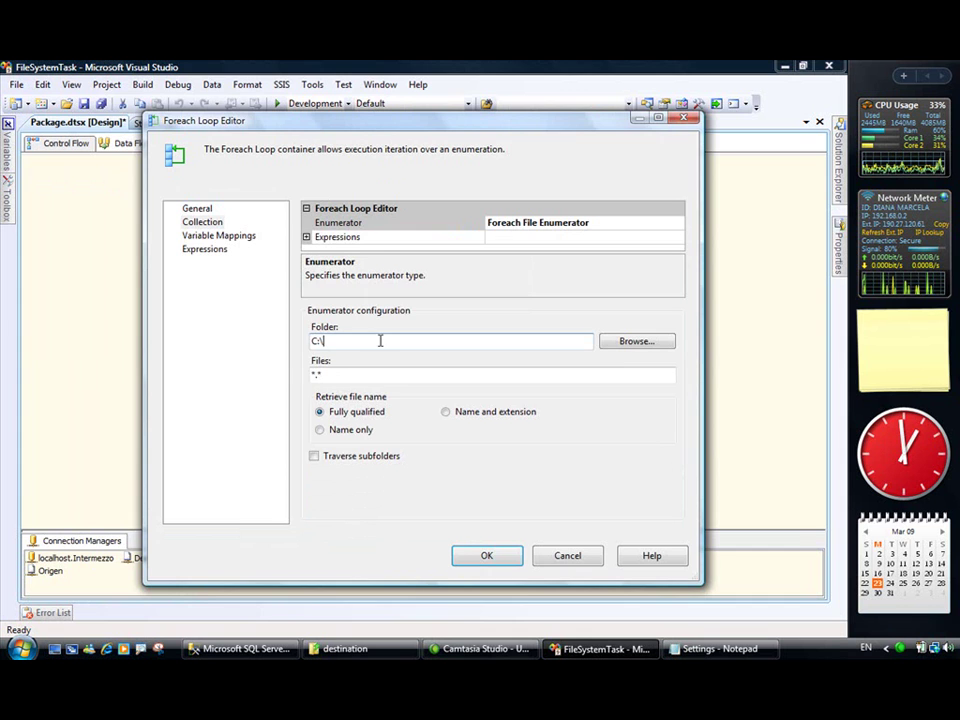
click(634, 344)
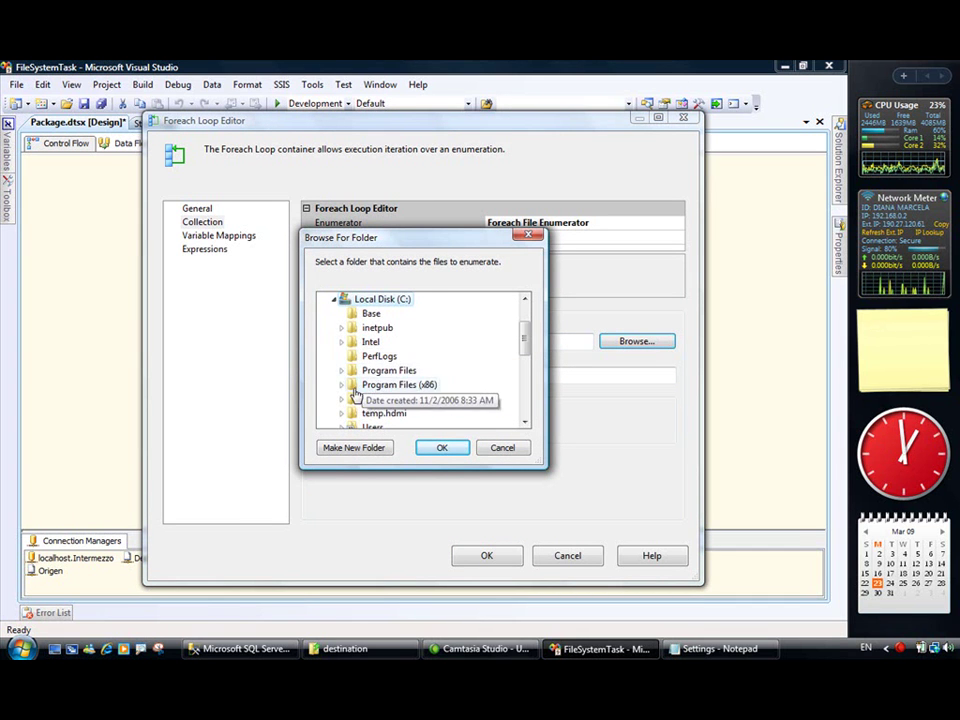
click(343, 399)
click(374, 414)
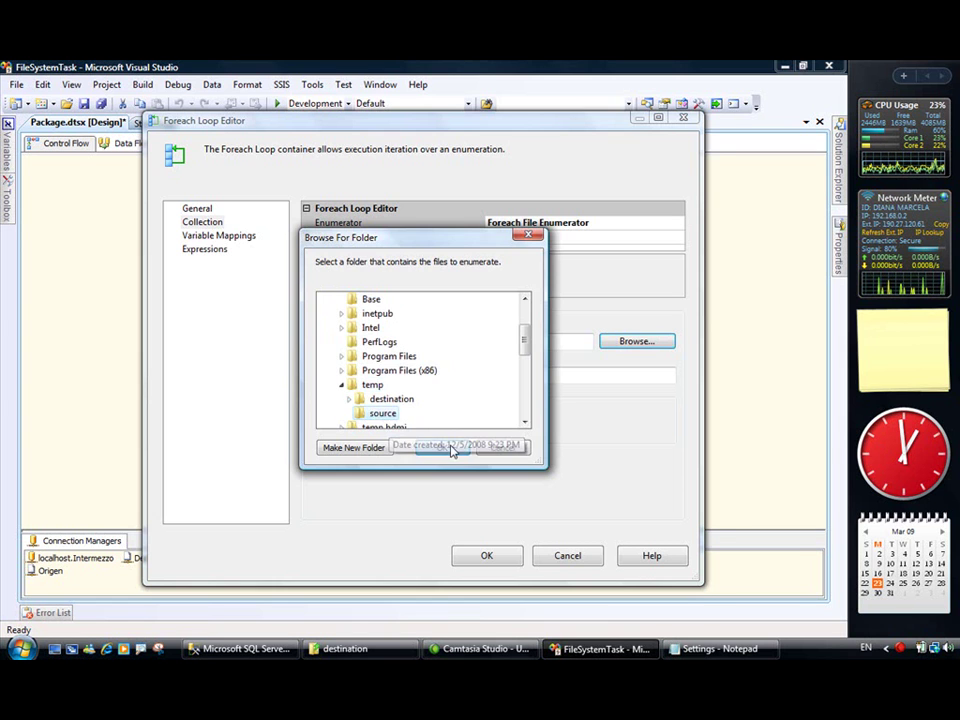
click(445, 447)
click(391, 378)
key(BackSpace)
click(352, 438)
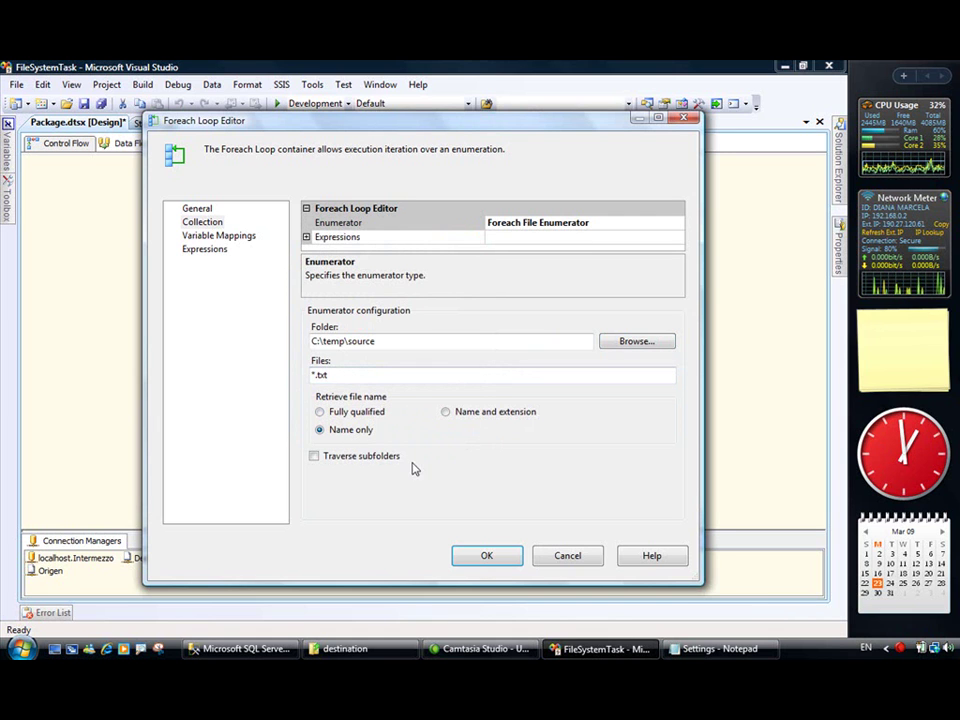
Map the loop's collection value at index 0 to the variable User::ArchivoOrigen.
click(216, 236)
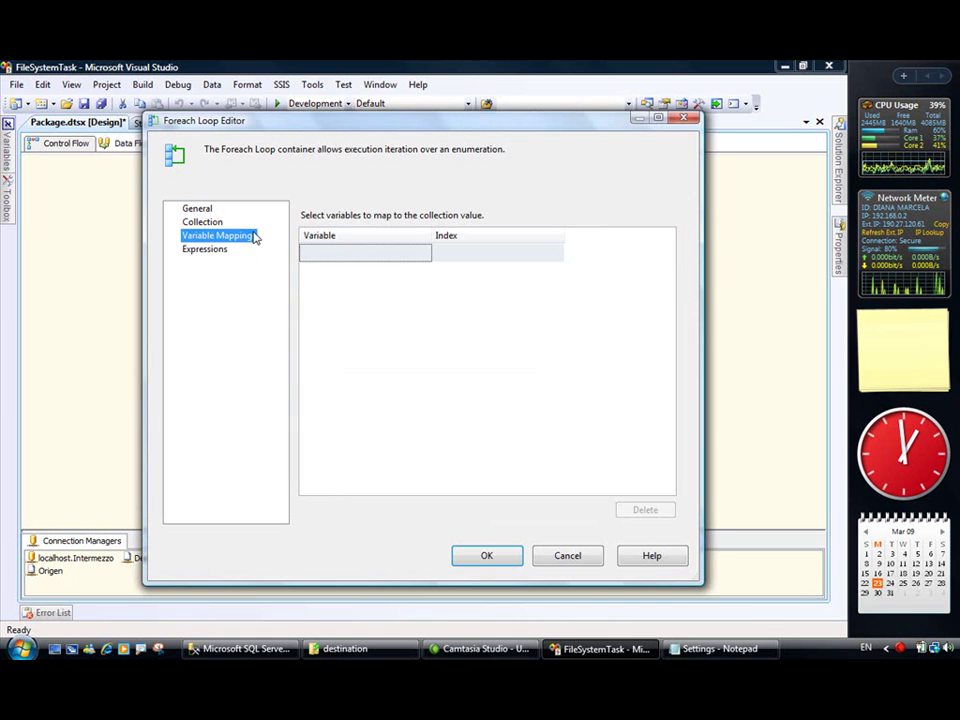
click(405, 255)
click(420, 254)
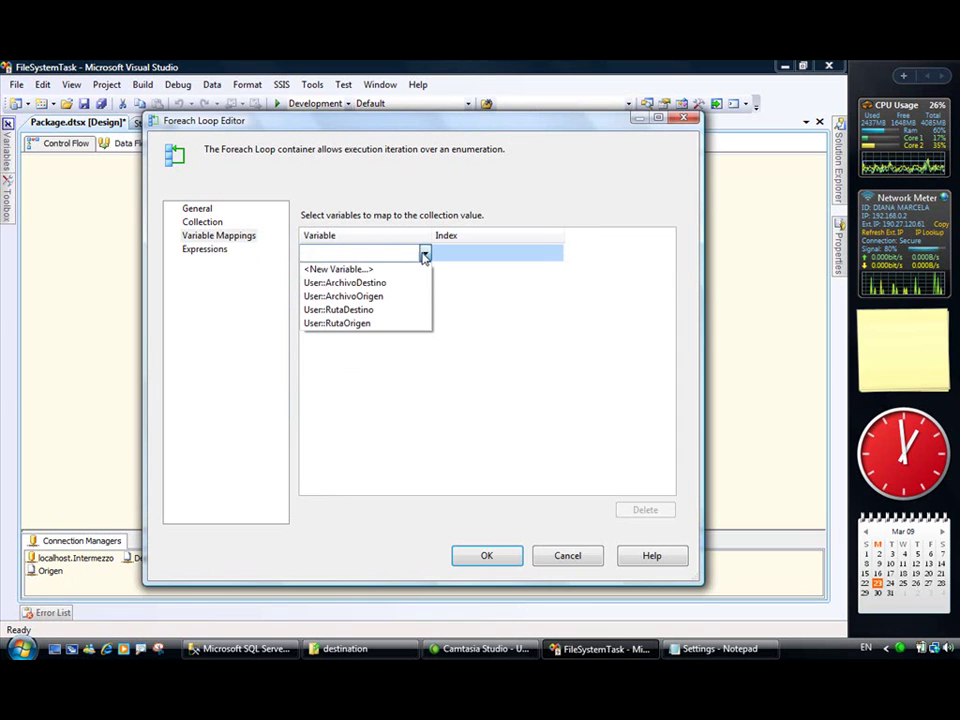
click(395, 296)
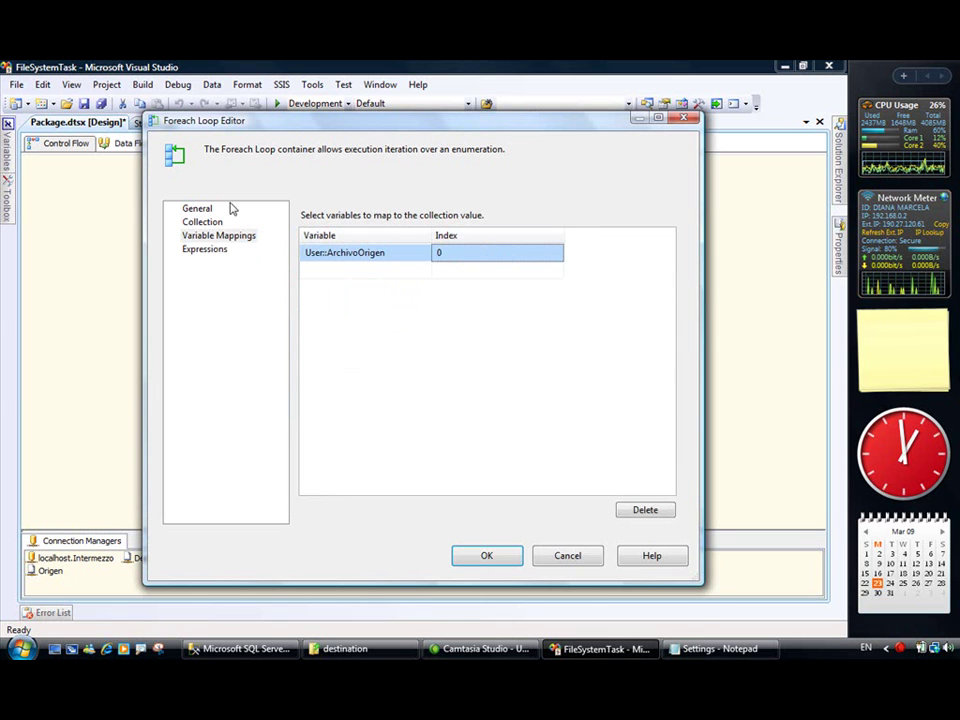
Add a property expression entry for Directory to the file enumerator's collection expressions.
click(202, 222)
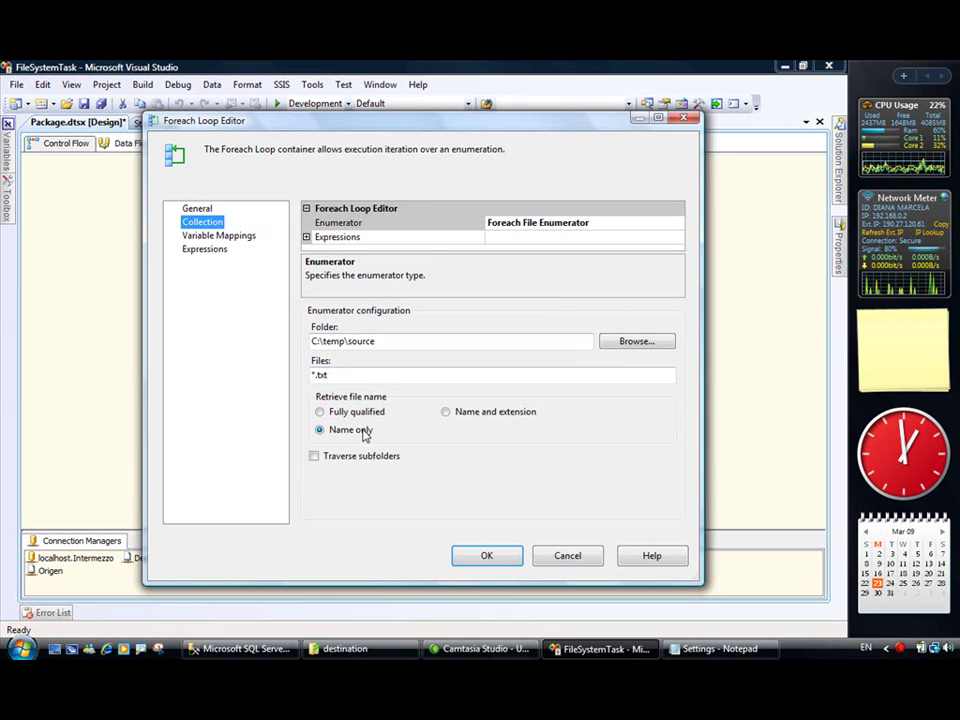
click(566, 234)
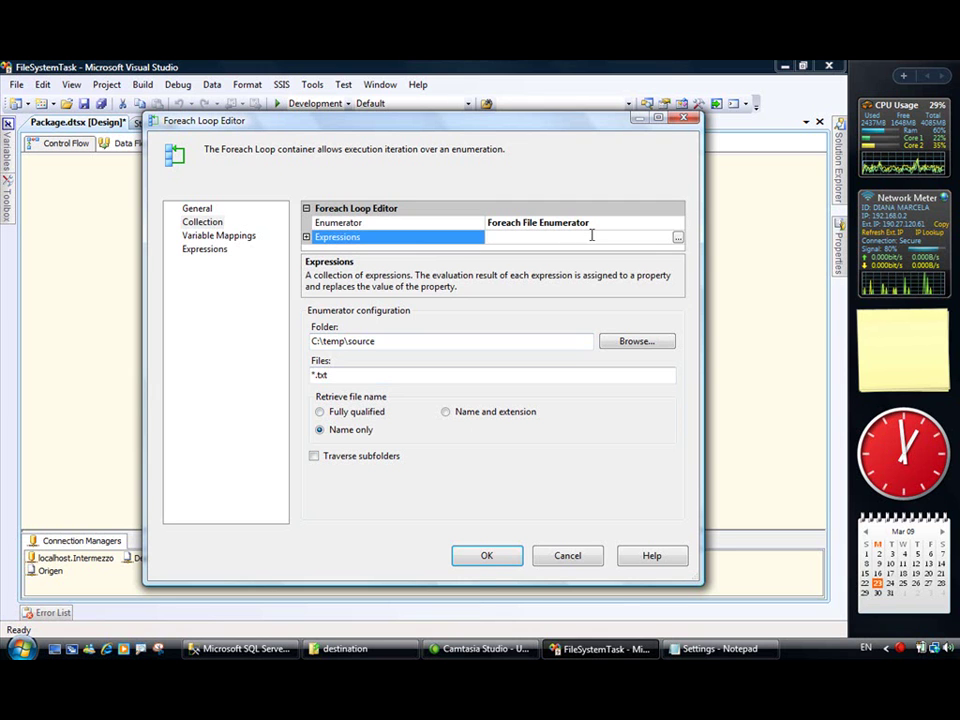
click(677, 237)
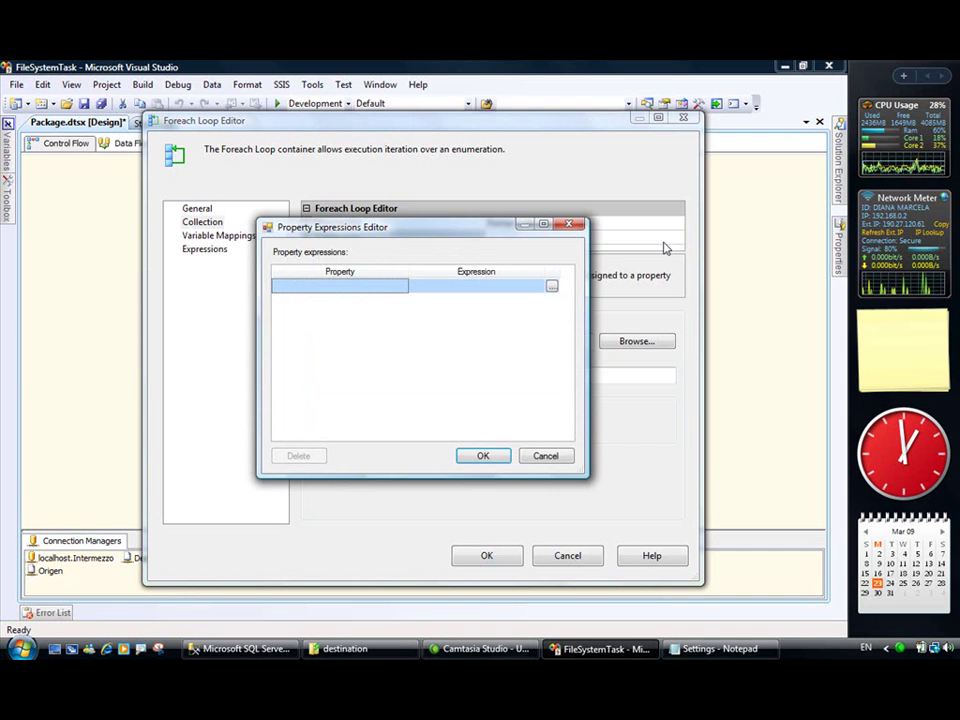
click(399, 287)
click(298, 323)
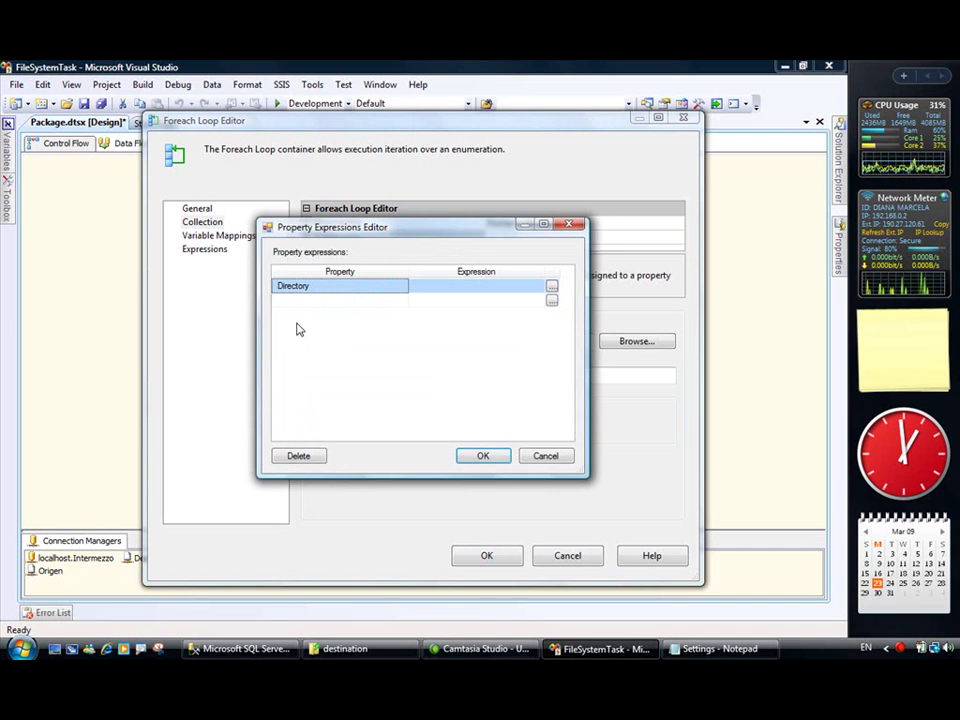
Set the Directory expression to @[User::RutaOrigen], evaluate it and accept the Foreach Loop configuration.
click(551, 287)
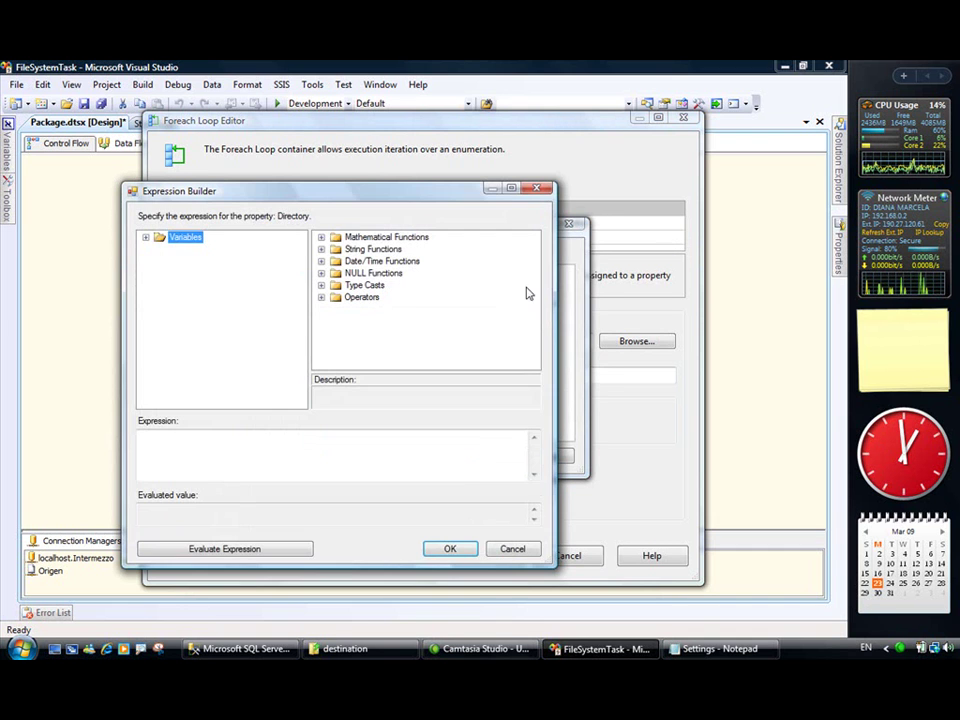
click(146, 238)
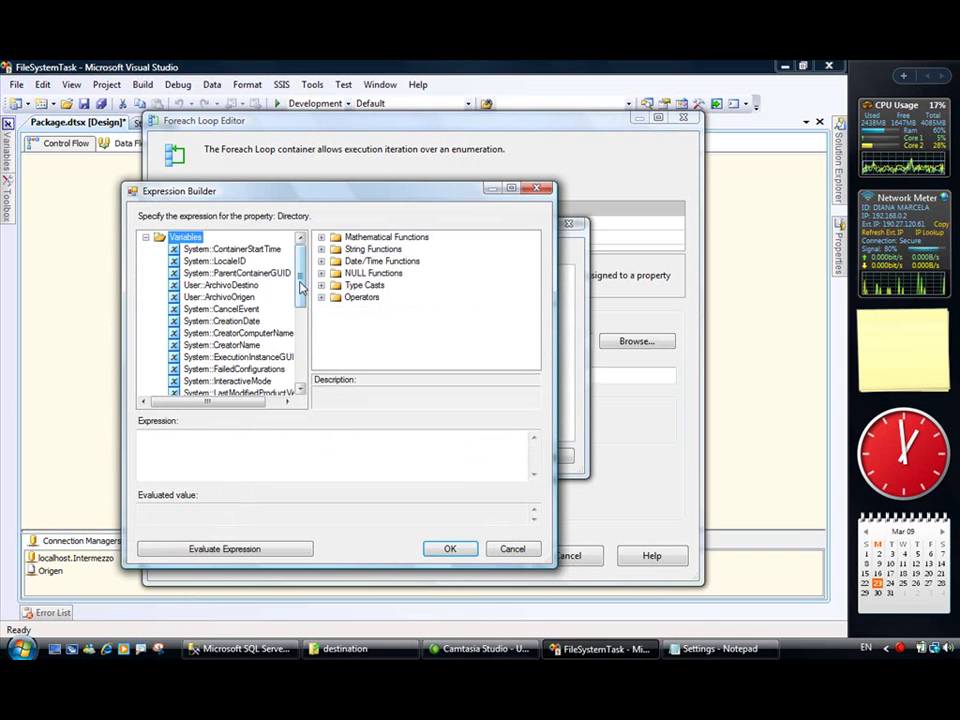
scroll(287, 299, down, 5)
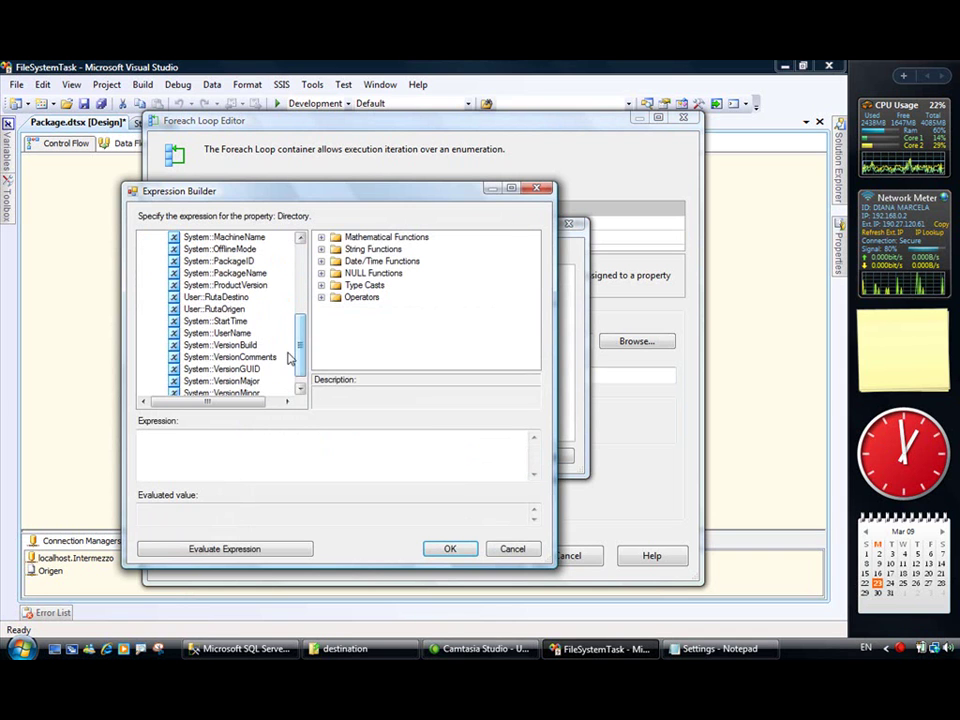
drag(237, 313, 195, 456)
click(268, 552)
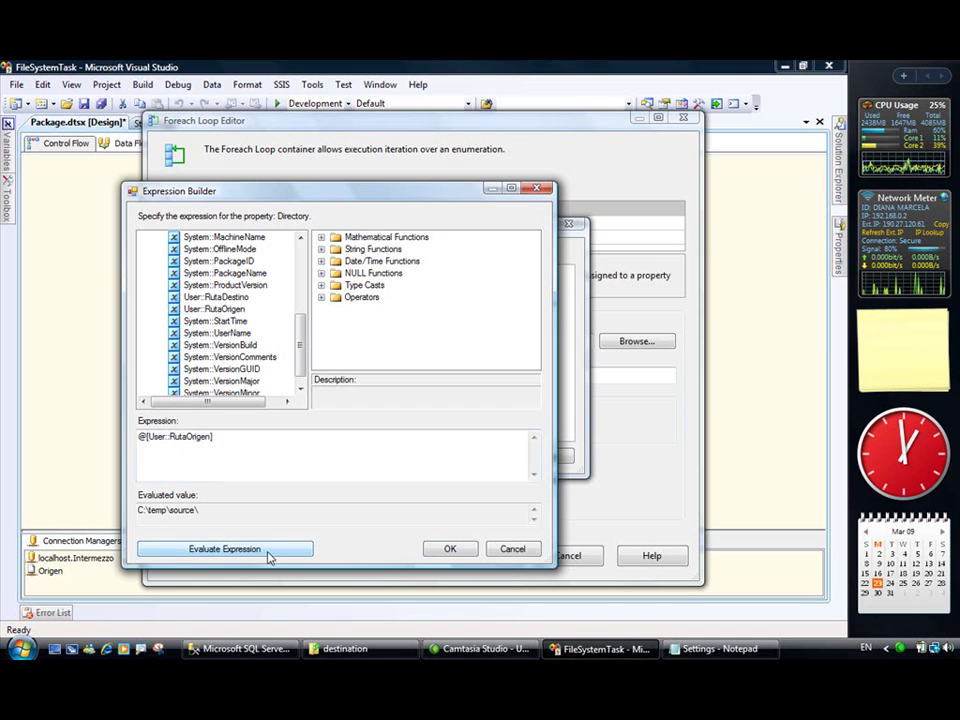
click(448, 553)
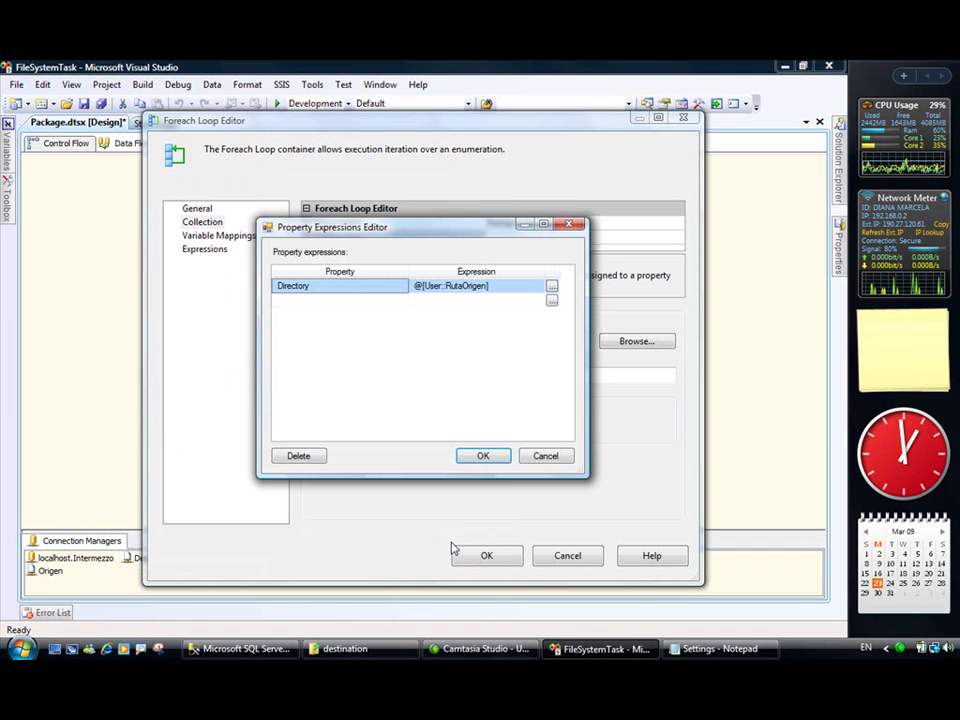
click(485, 460)
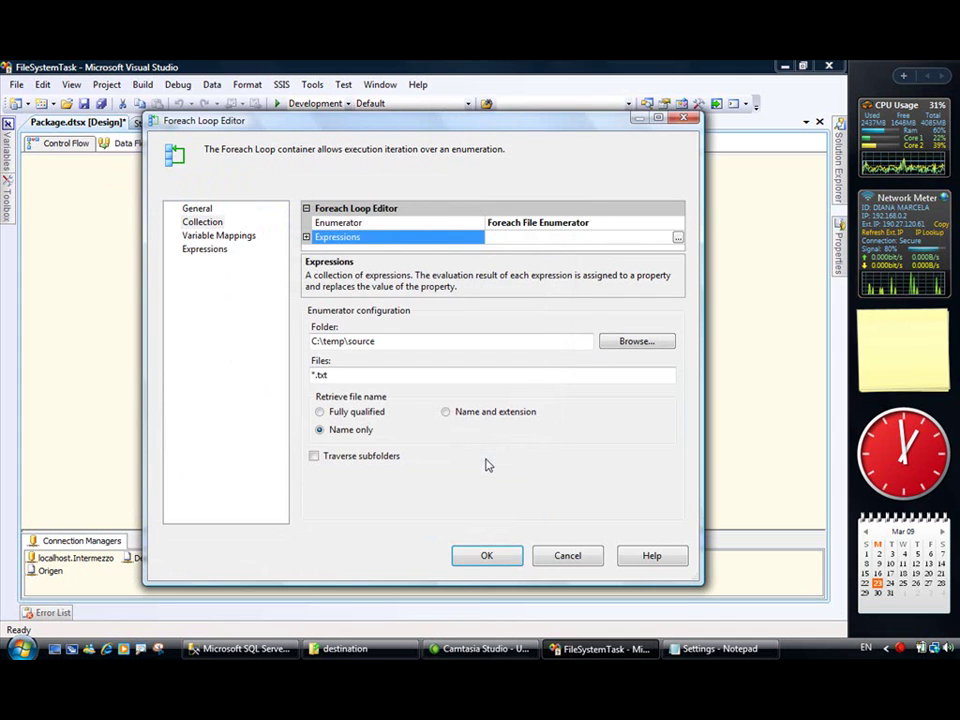
click(485, 557)
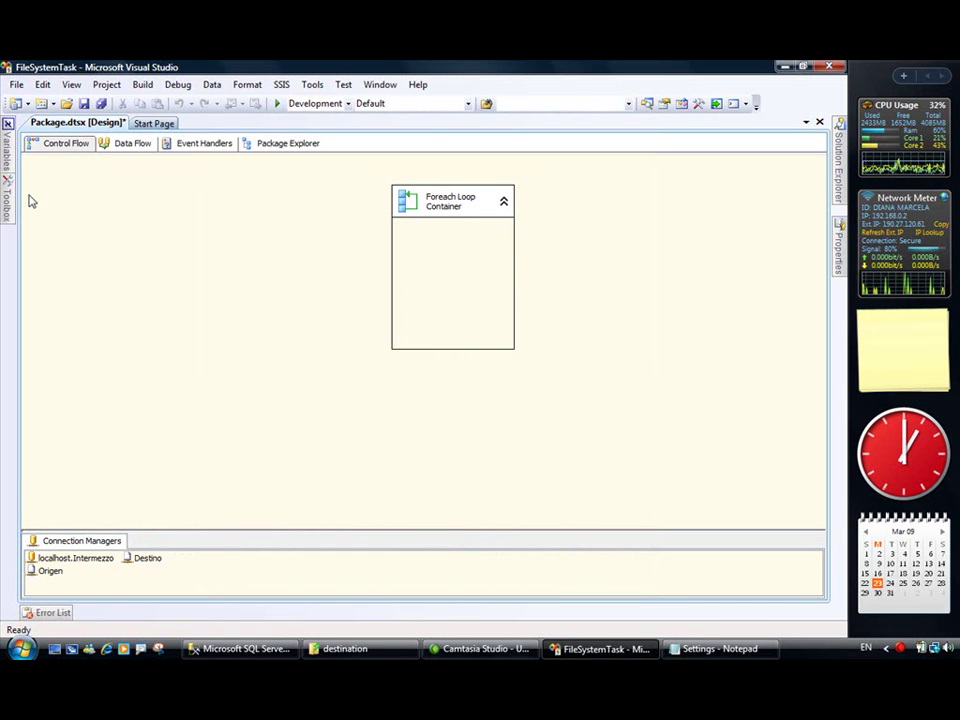
Place an Execute SQL Task inside the Foreach Loop Container and set its connection to localhost.Intermezzo.
mouse_move(8, 197)
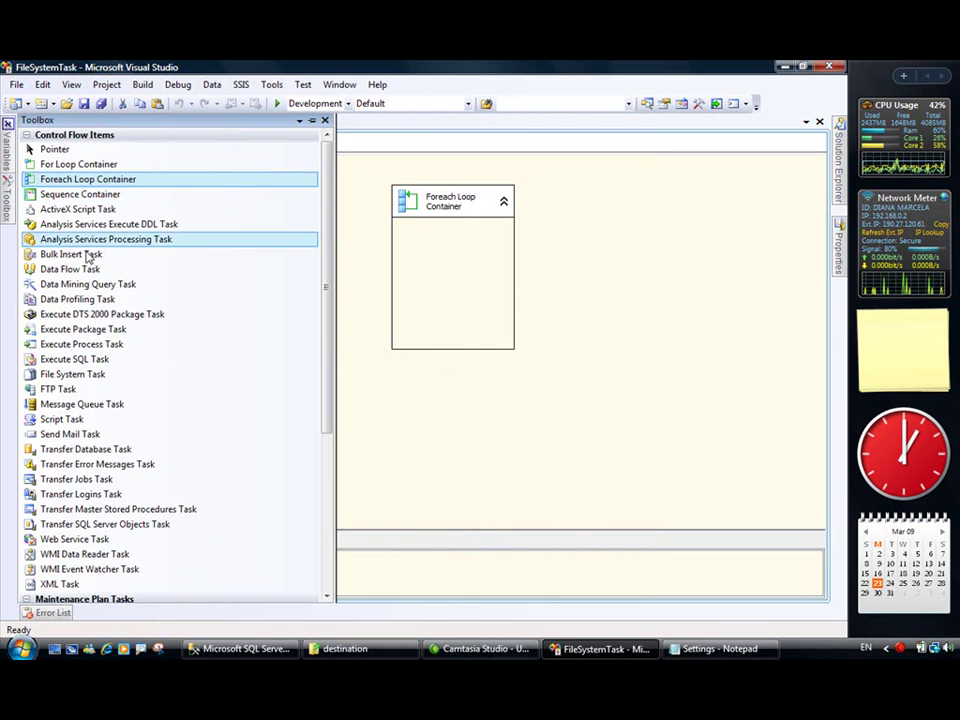
drag(79, 362, 400, 228)
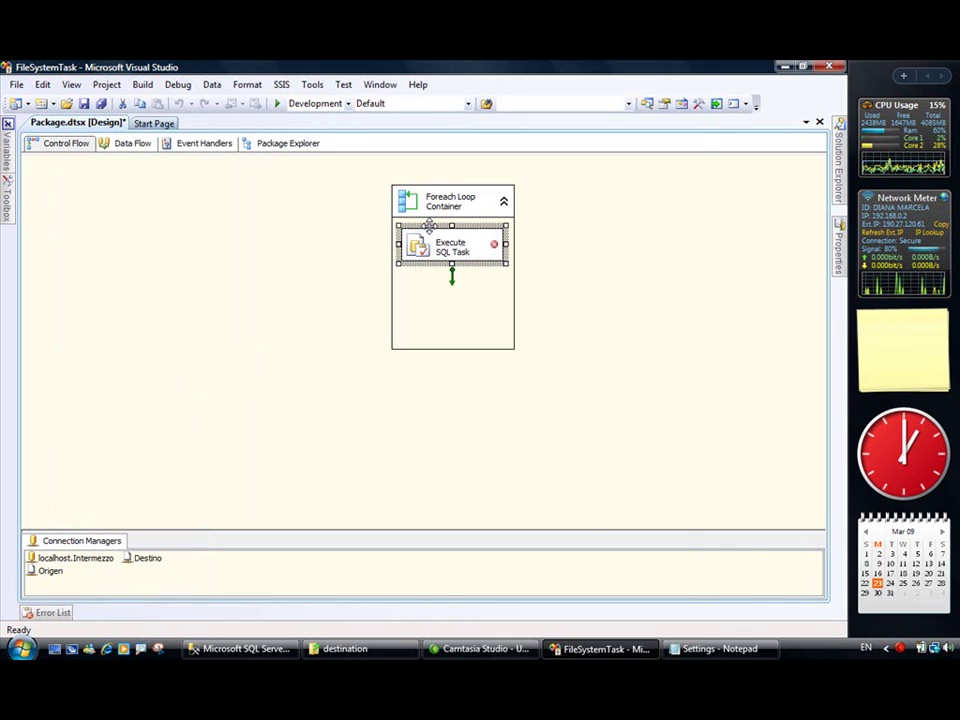
double_click(429, 227)
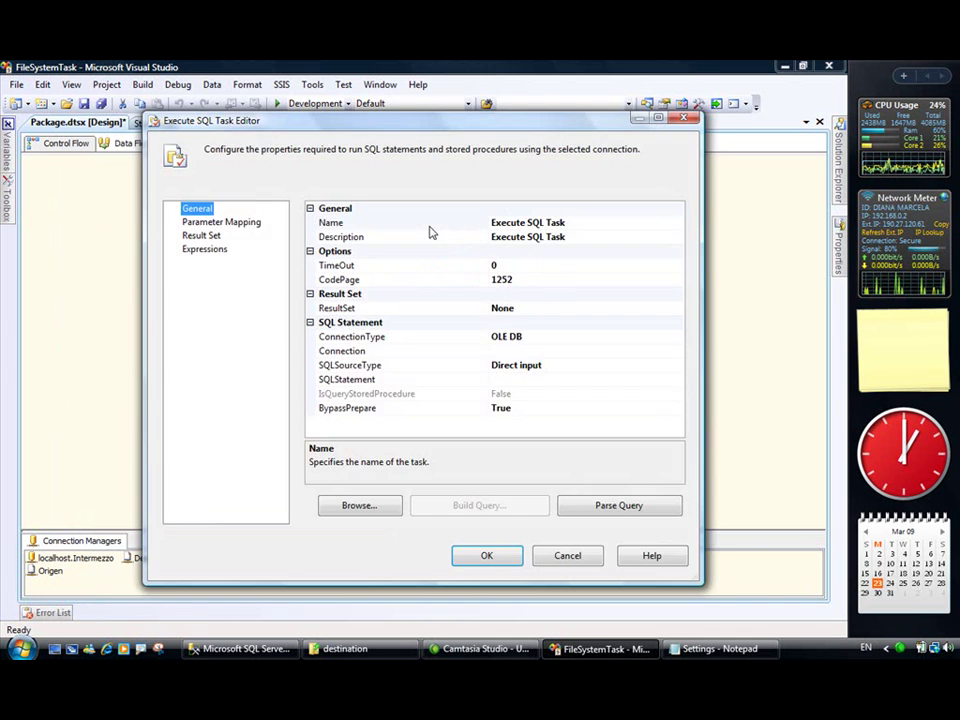
click(565, 351)
click(677, 352)
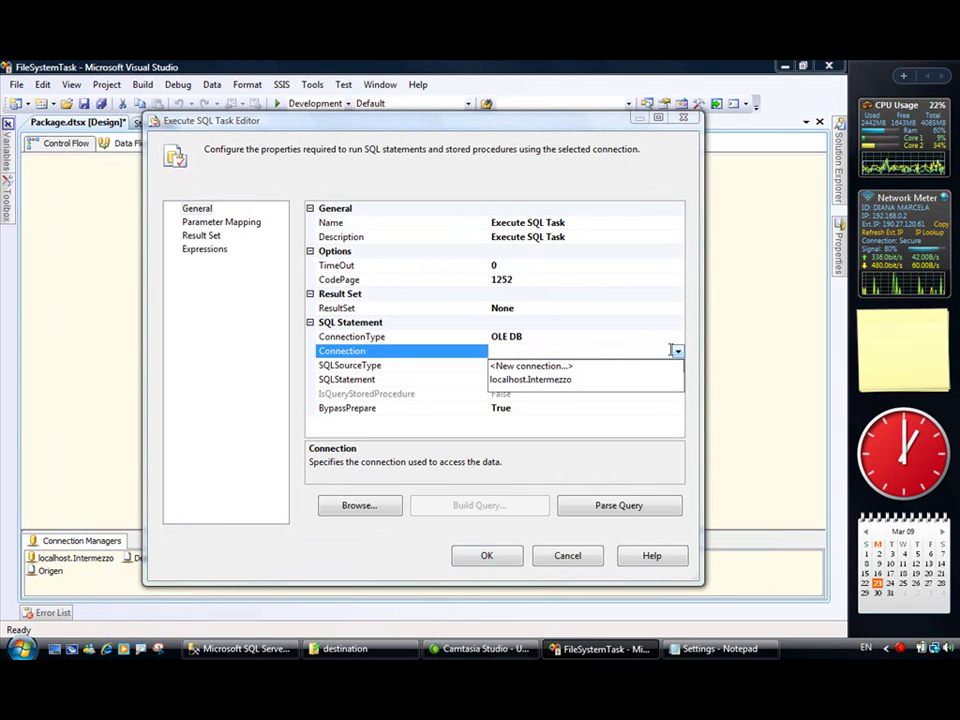
click(563, 380)
click(558, 379)
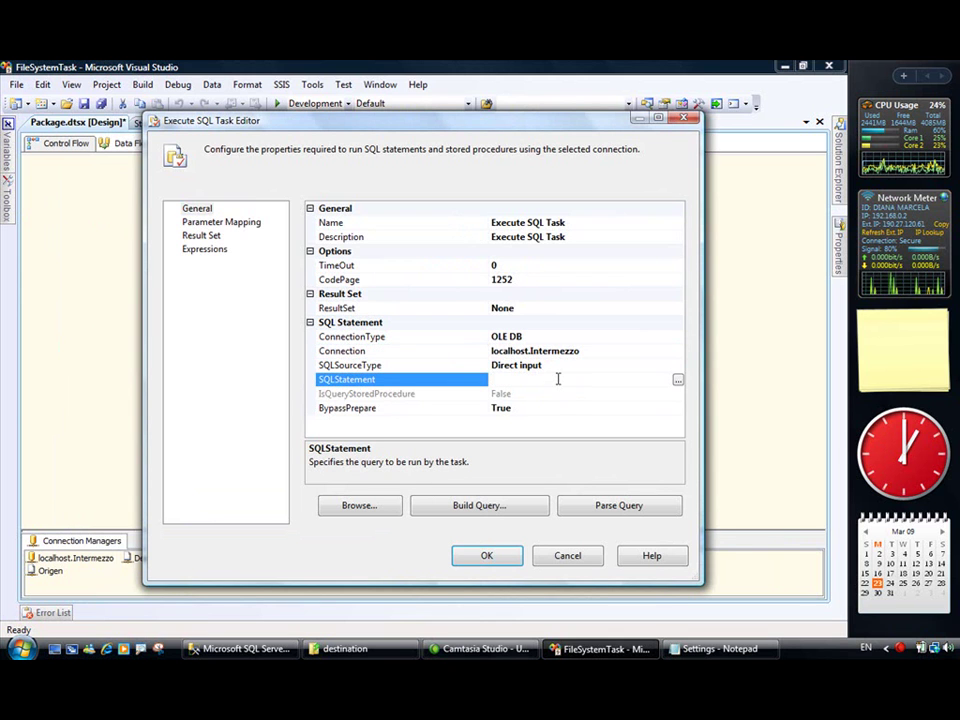
click(712, 648)
drag(307, 185, 166, 186)
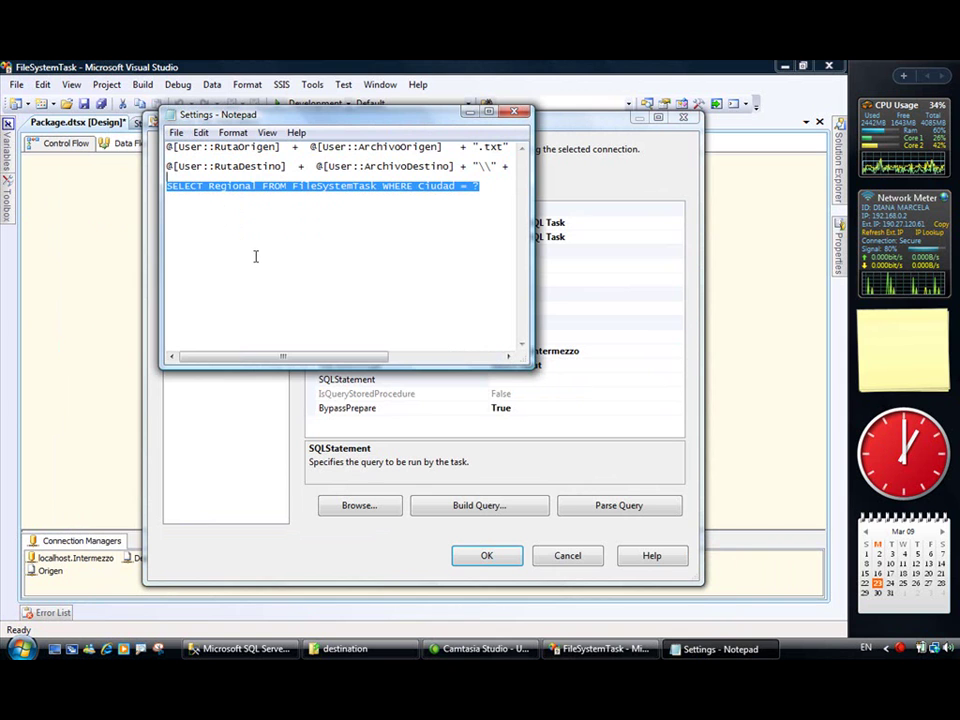
key(alt+F4)
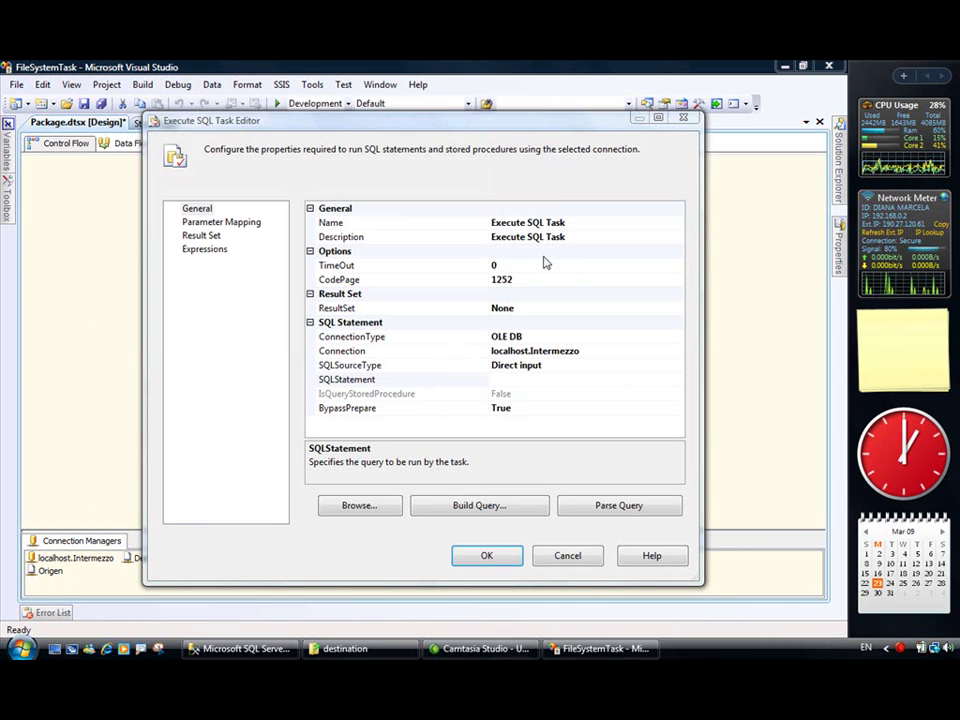
click(519, 379)
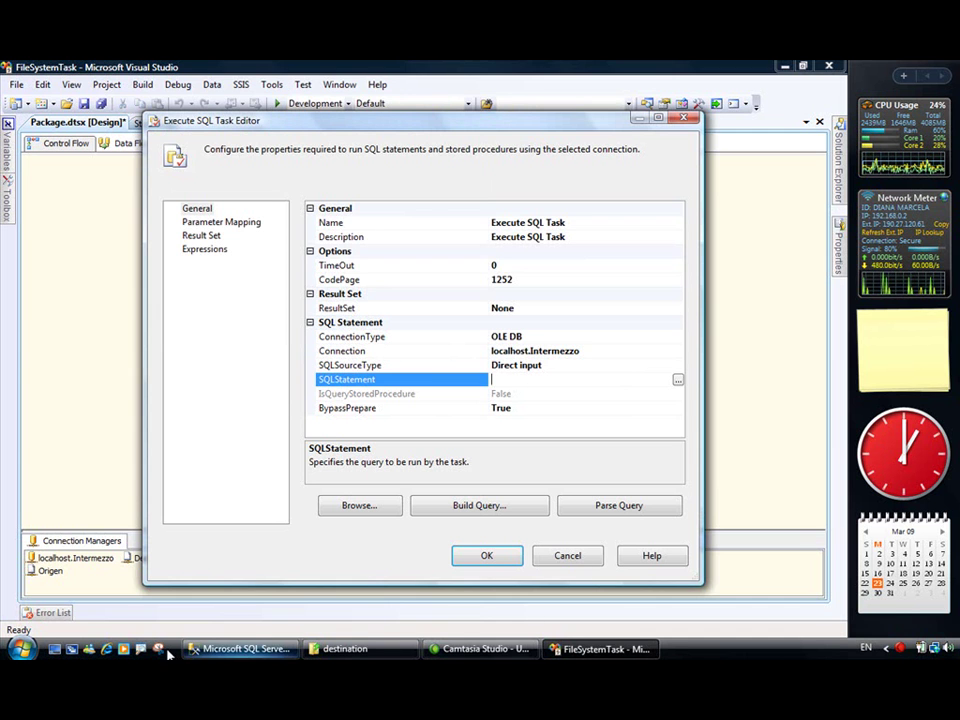
Copy the query SELECT Regional FROM FileSystemTask WHERE Ciudad = ? from the Settings text file on the desktop and close the file.
click(55, 649)
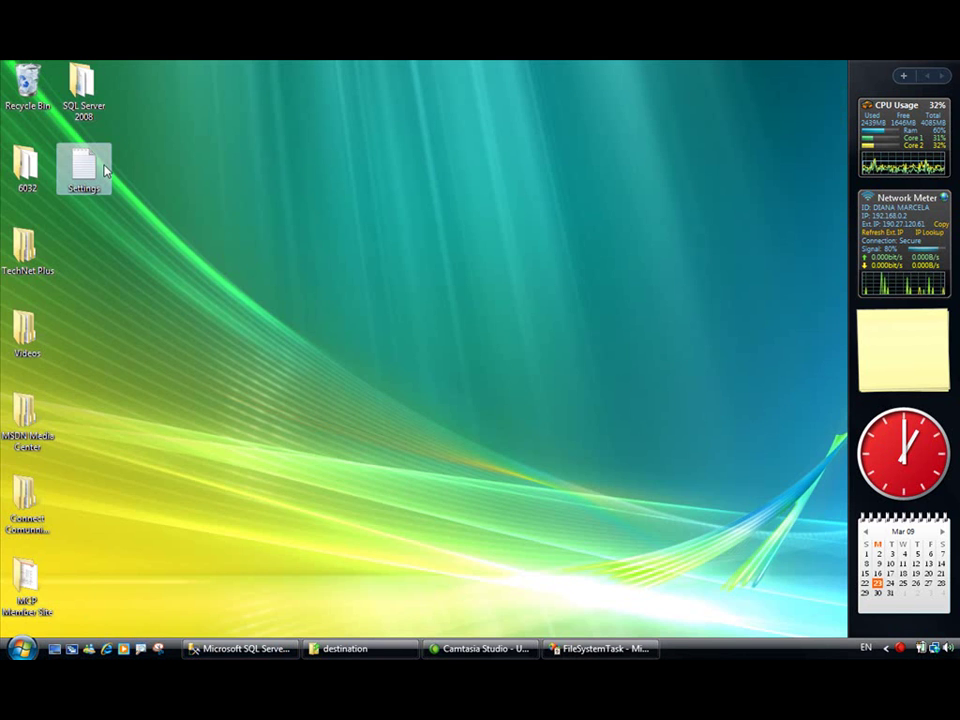
double_click(84, 168)
drag(491, 184, 122, 189)
key(ctrl+c)
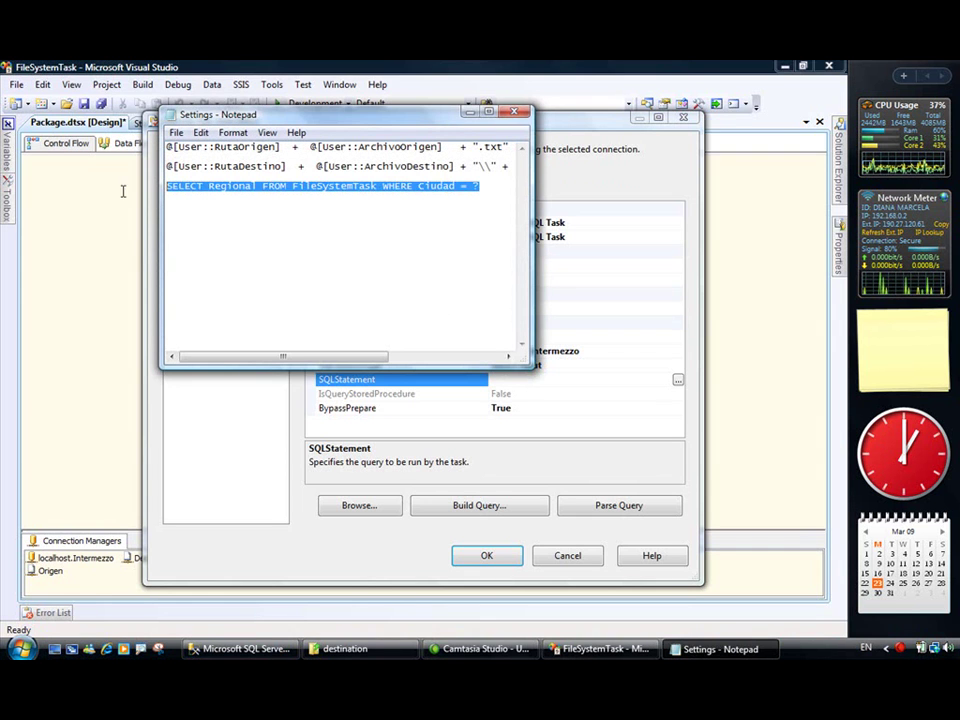
click(527, 113)
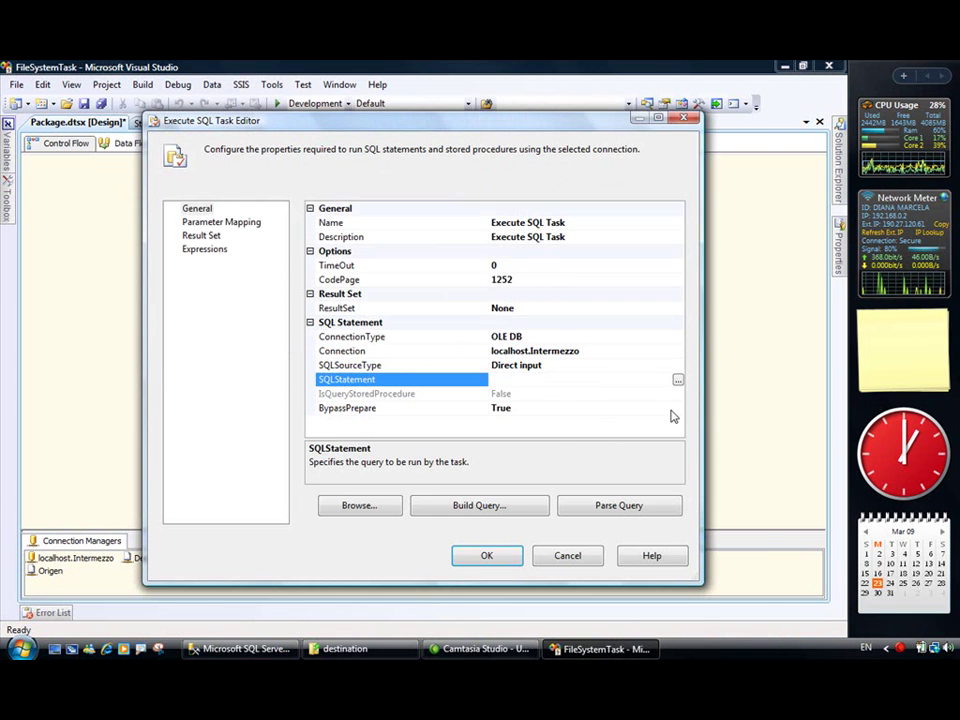
Paste SELECT Regional FROM FileSystemTask WHERE Ciudad = ? as the Execute SQL Task's SQL statement and accept the query.
click(678, 380)
key(ctrl+v)
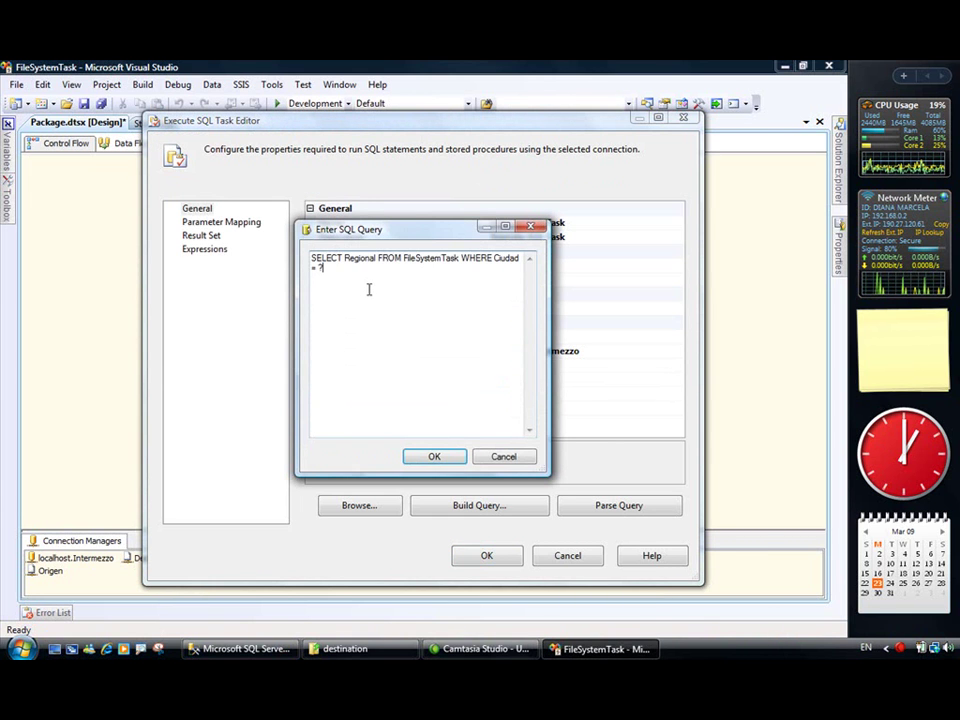
double_click(358, 259)
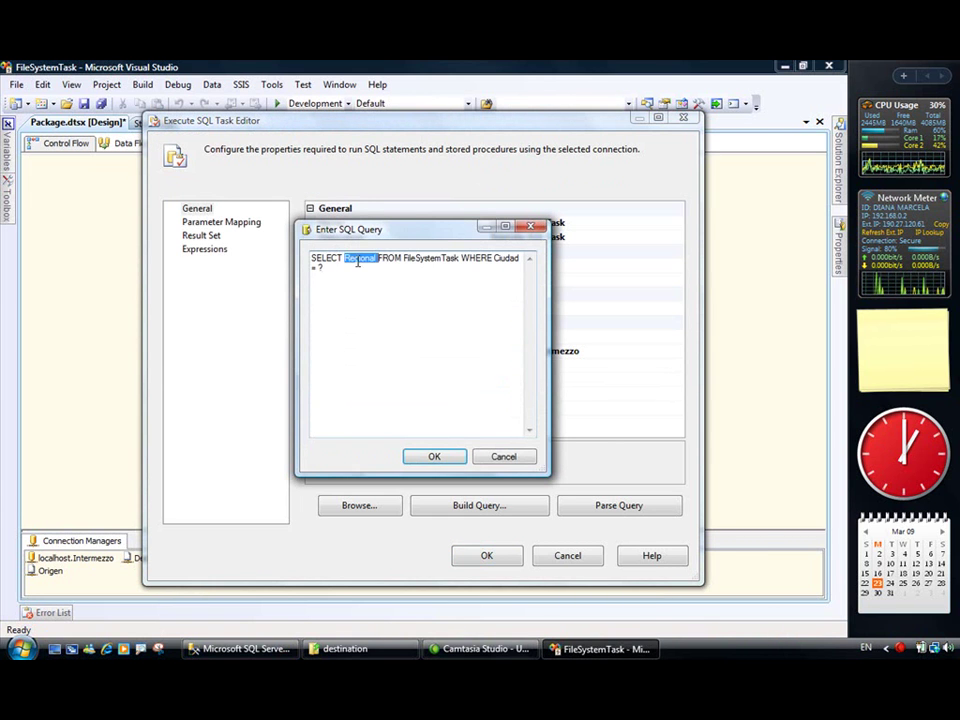
double_click(434, 258)
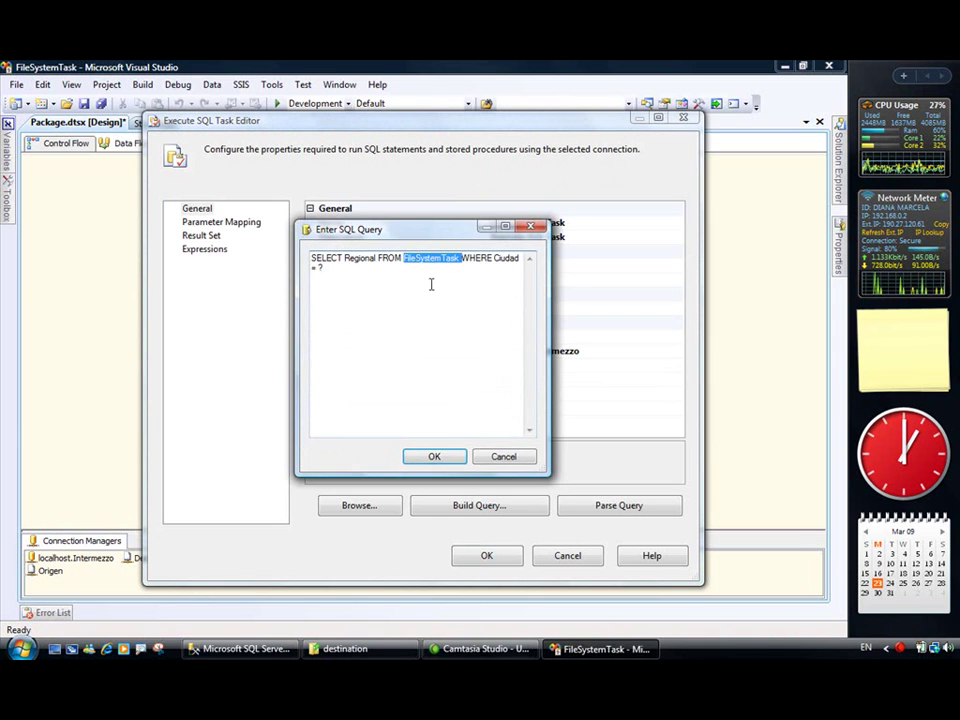
double_click(507, 259)
click(352, 278)
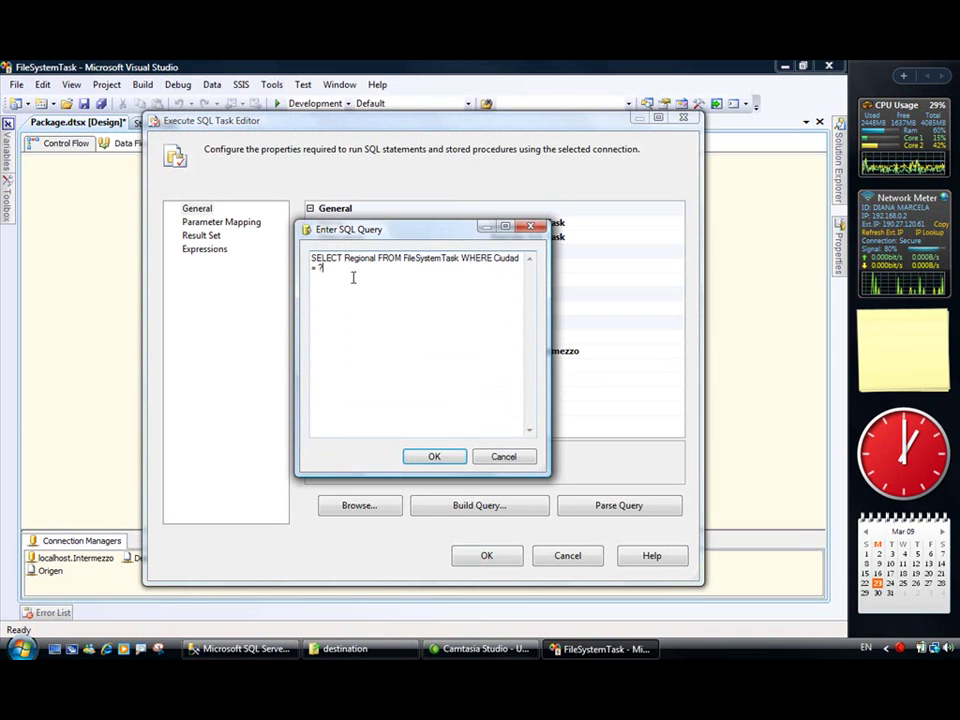
double_click(321, 268)
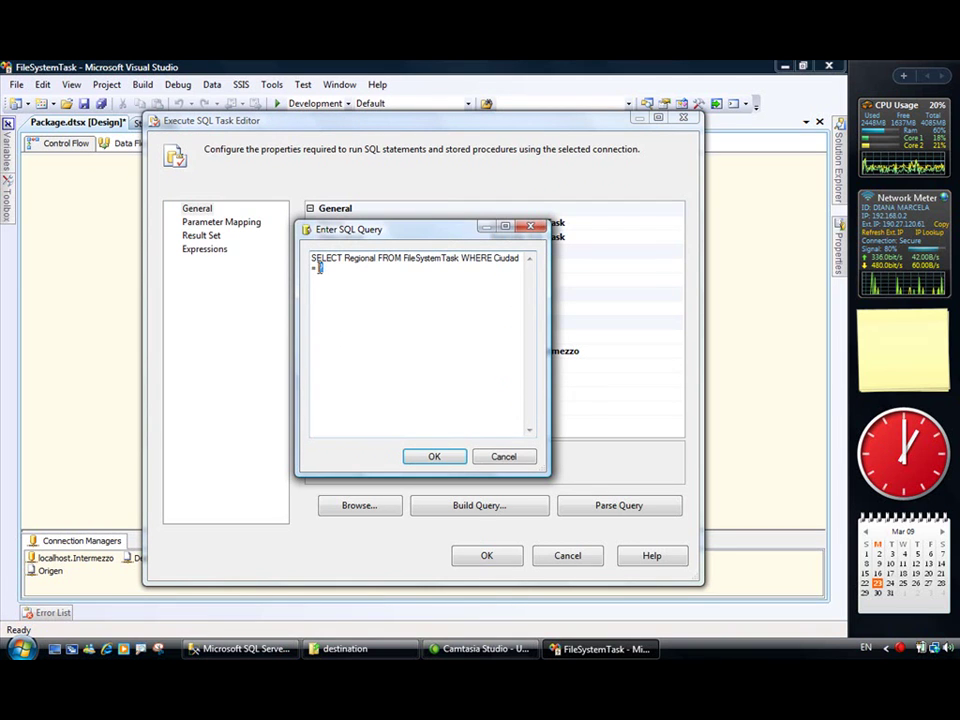
click(436, 457)
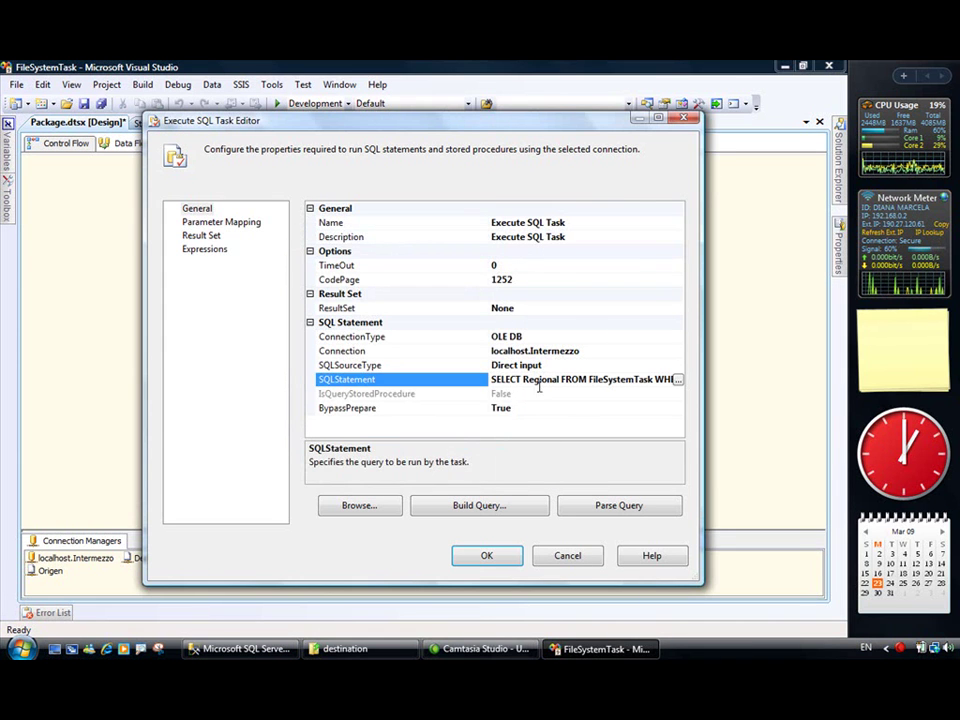
Set the Execute SQL Task's ResultSet to Single row.
click(564, 311)
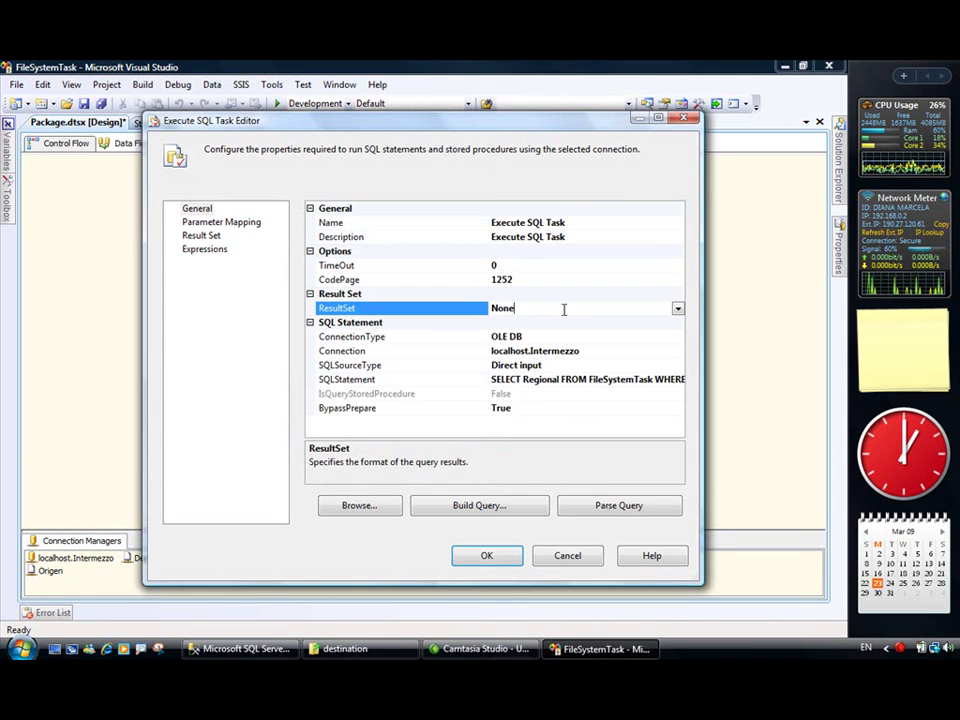
click(677, 309)
click(516, 339)
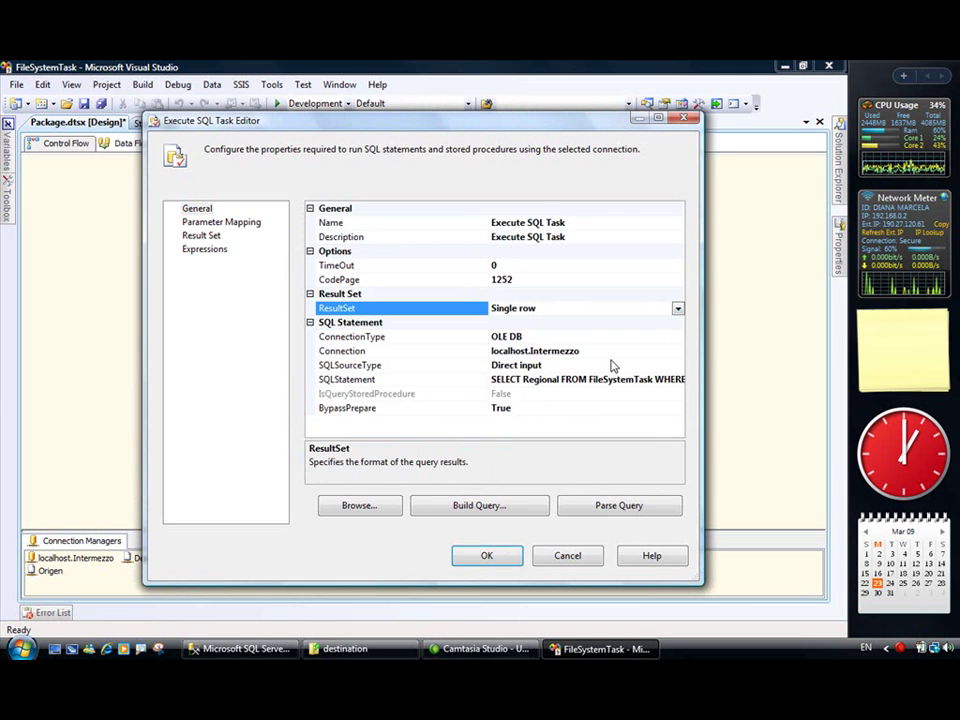
Add a parameter mapping to the Execute SQL Task using the variable User::ArchivoOrigen, widening the Variable Name column.
click(240, 224)
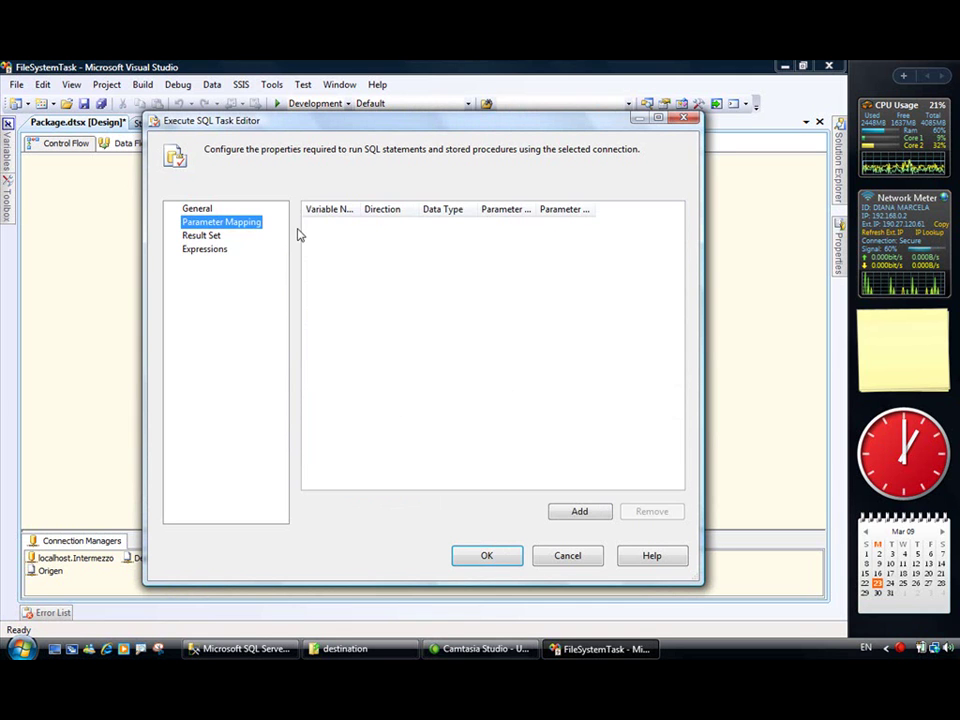
click(575, 512)
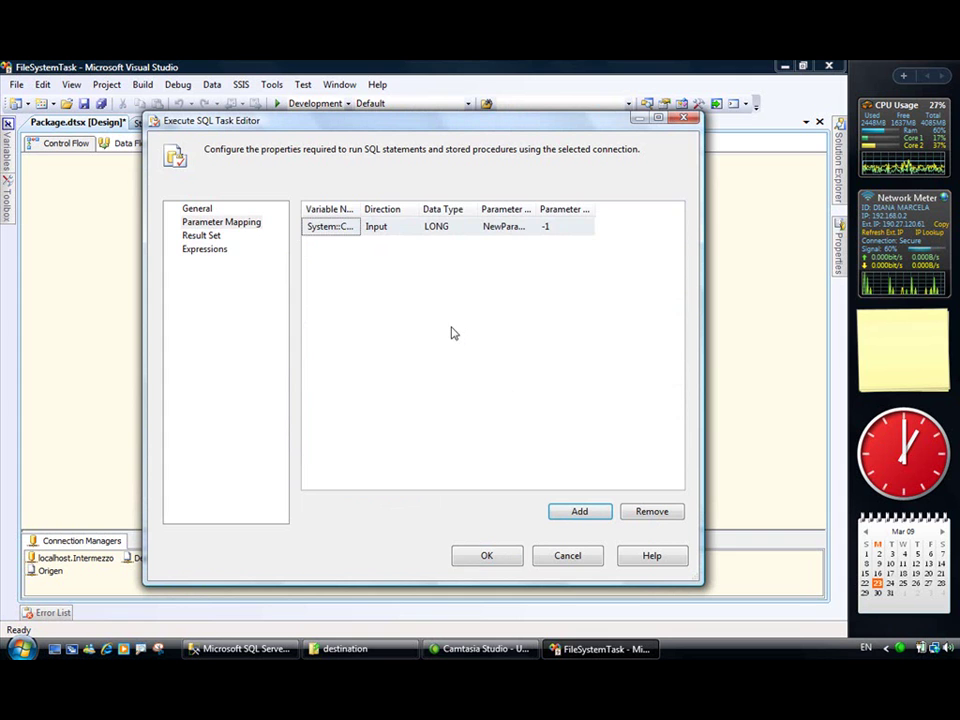
click(354, 228)
click(354, 227)
click(360, 209)
drag(360, 209, 413, 209)
click(407, 227)
drag(407, 254, 410, 326)
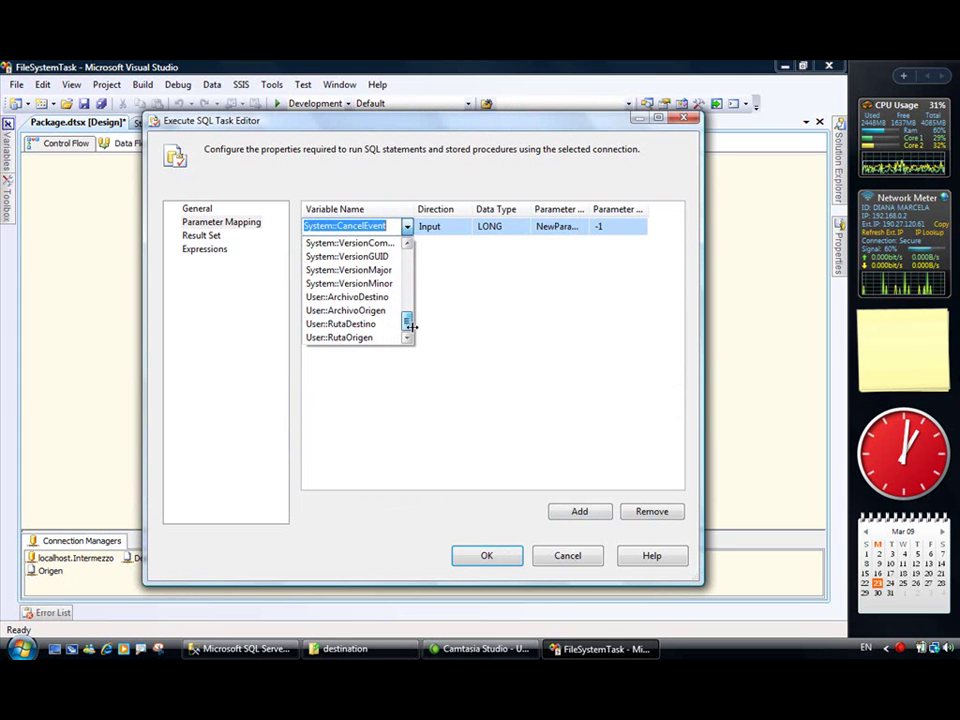
click(348, 310)
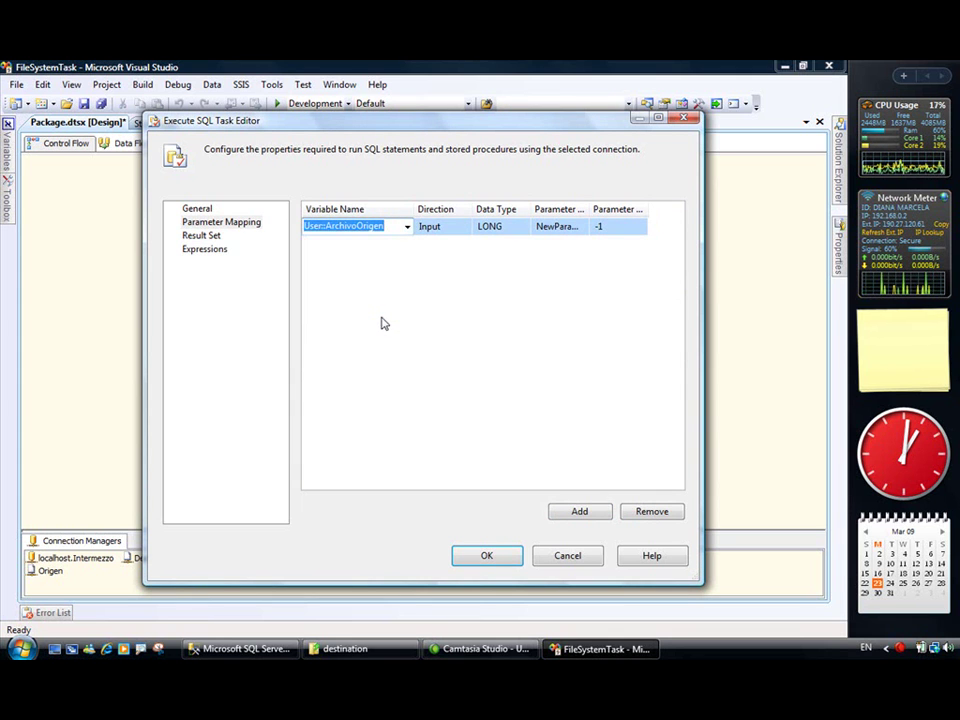
Set the User::ArchivoOrigen parameter's data type to NVARCHAR and its parameter name to 0.
click(520, 231)
click(524, 229)
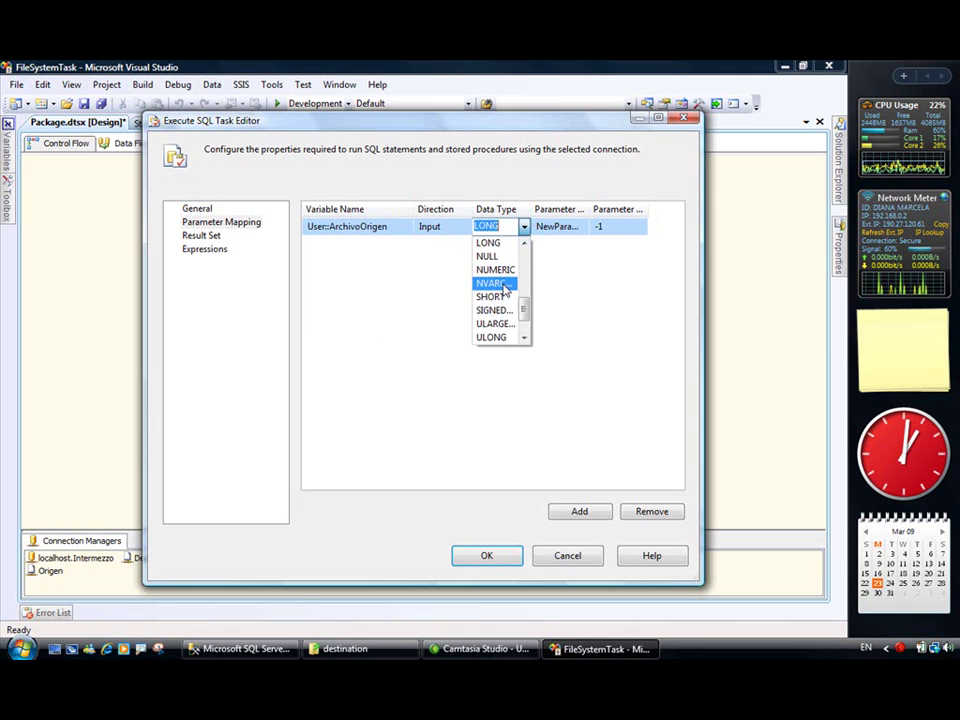
click(506, 286)
click(546, 226)
double_click(548, 226)
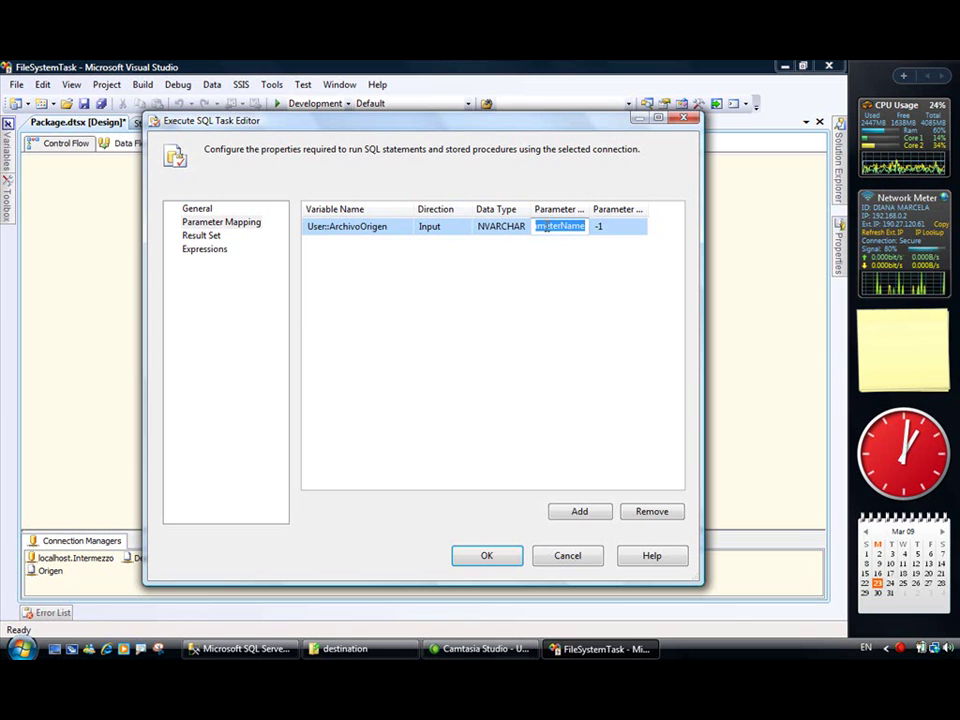
text(0)
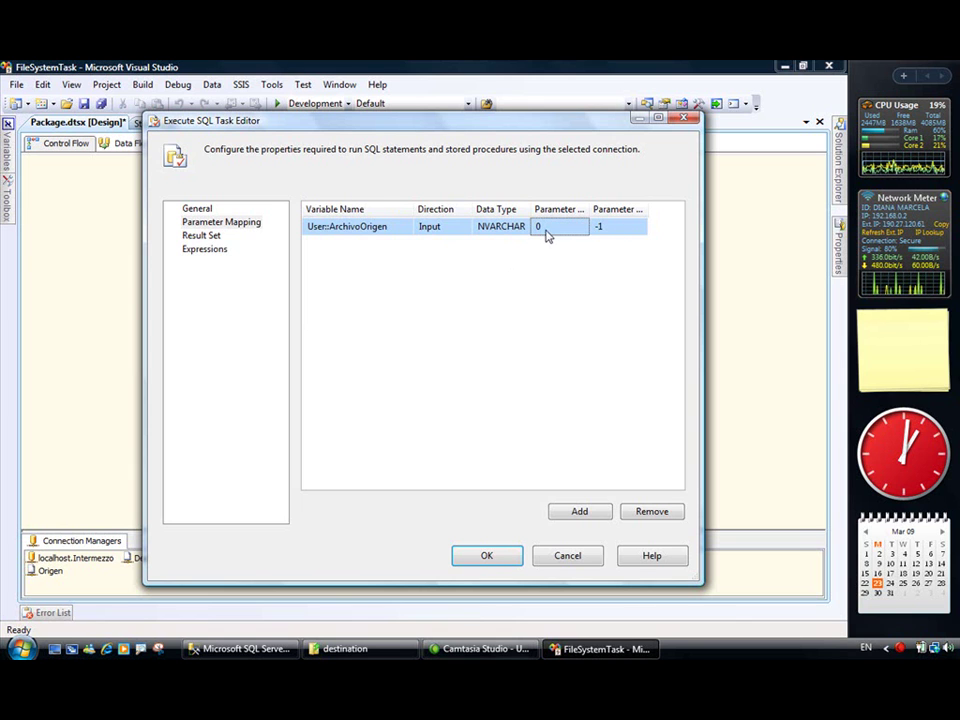
Review how the question mark in the SQL statement corresponds to the mapped parameter's name and variable.
click(190, 208)
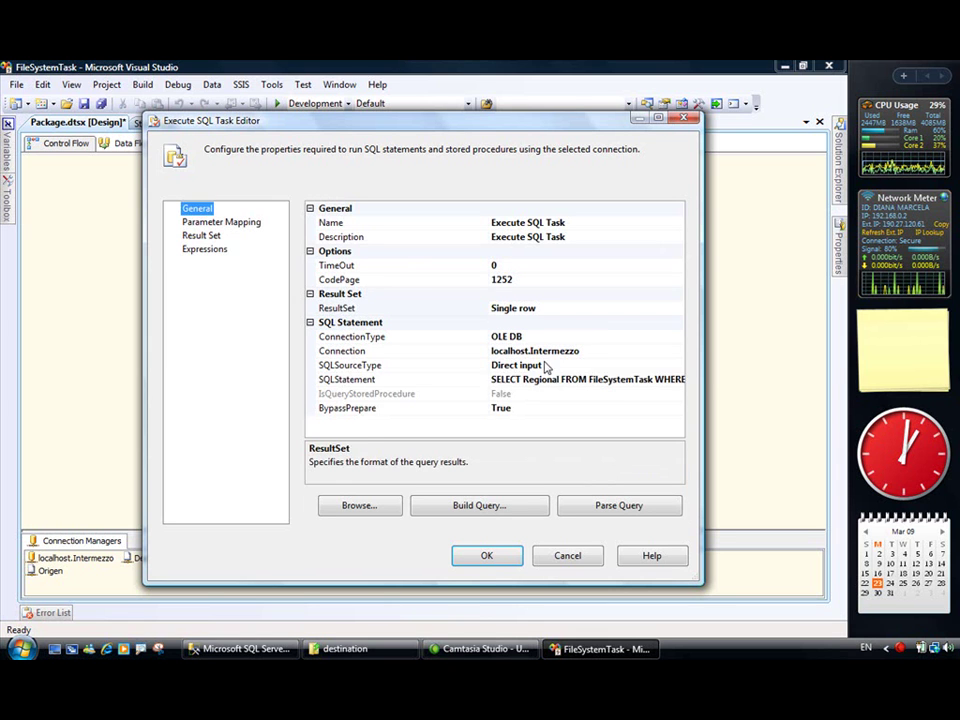
click(608, 379)
drag(608, 379, 737, 385)
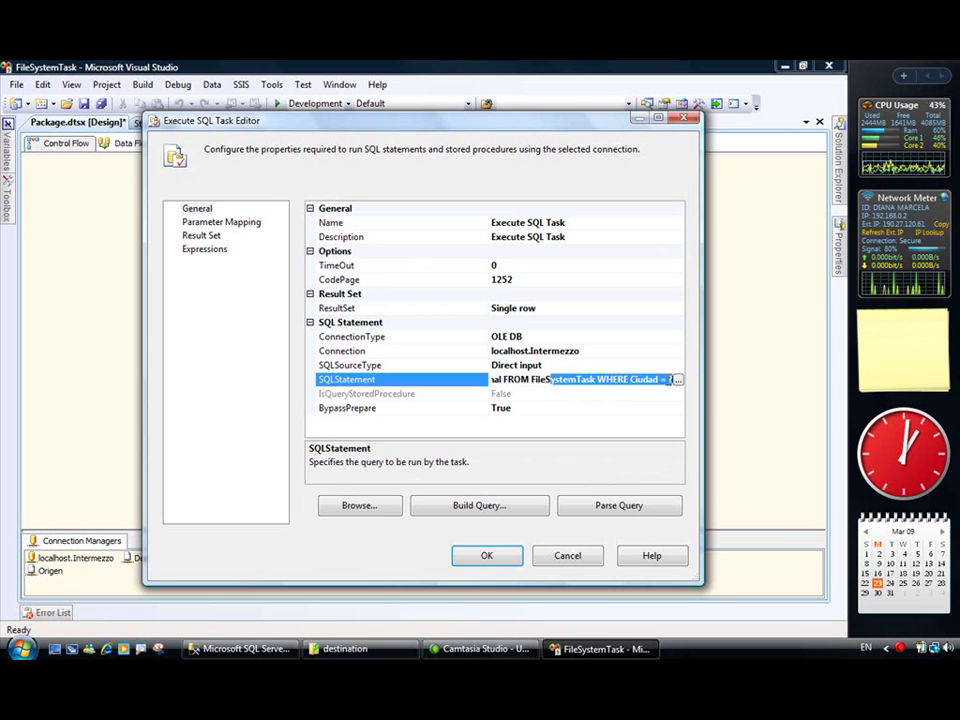
double_click(673, 380)
click(240, 223)
click(565, 228)
double_click(561, 226)
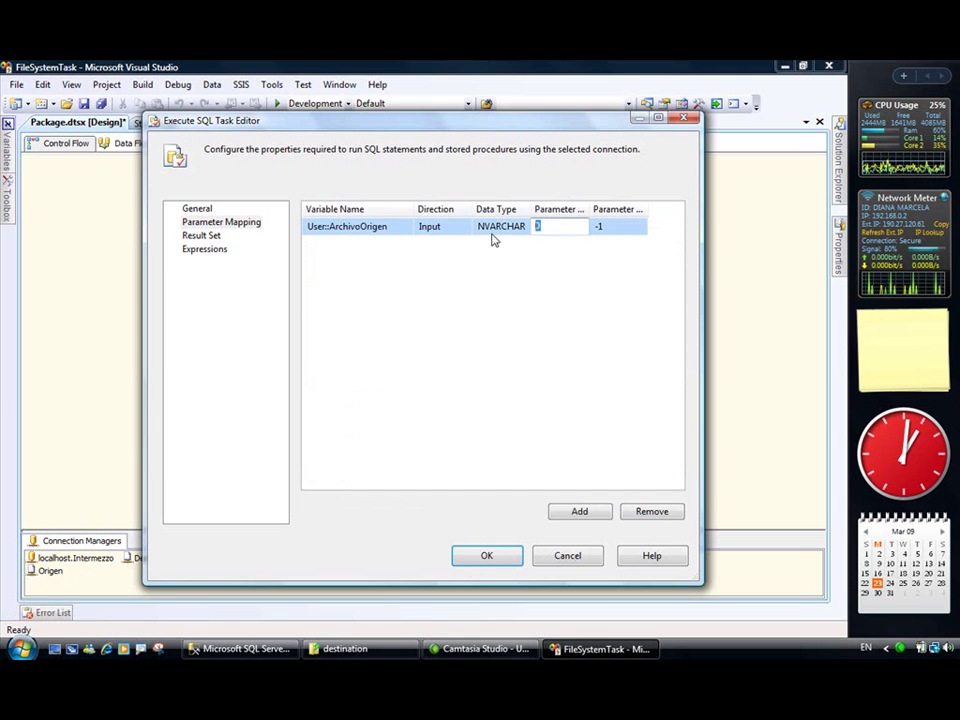
click(353, 230)
click(362, 257)
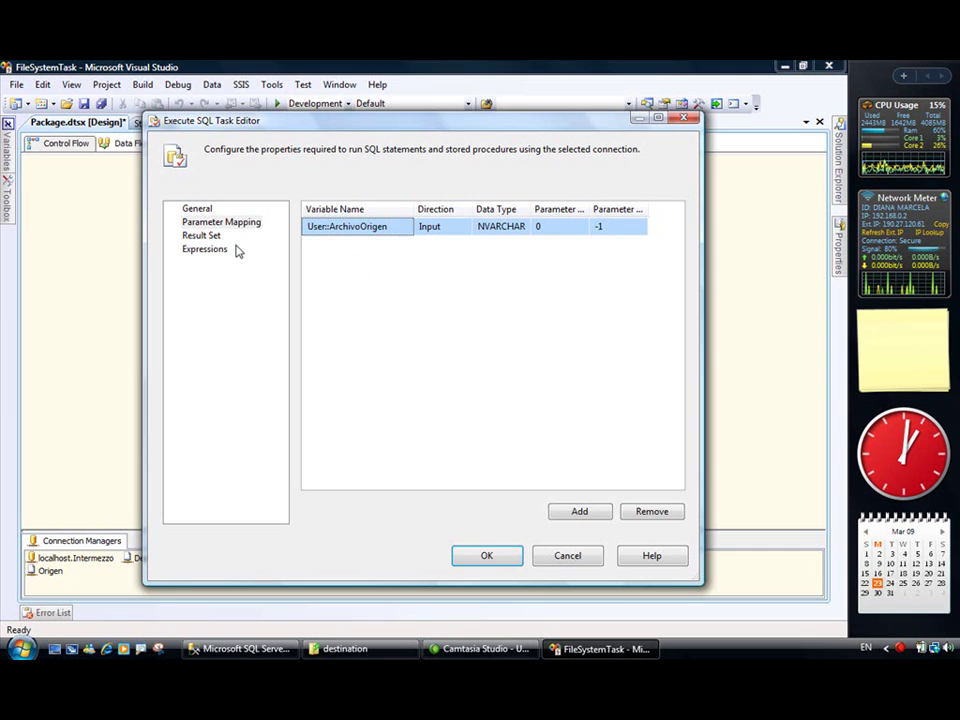
Add a result set entry mapping the result name Regional to User::ArchivoDestino and accept the Execute SQL Task configuration.
click(205, 237)
click(579, 511)
click(388, 228)
click(398, 226)
drag(398, 226, 290, 229)
text(Regional)
click(510, 234)
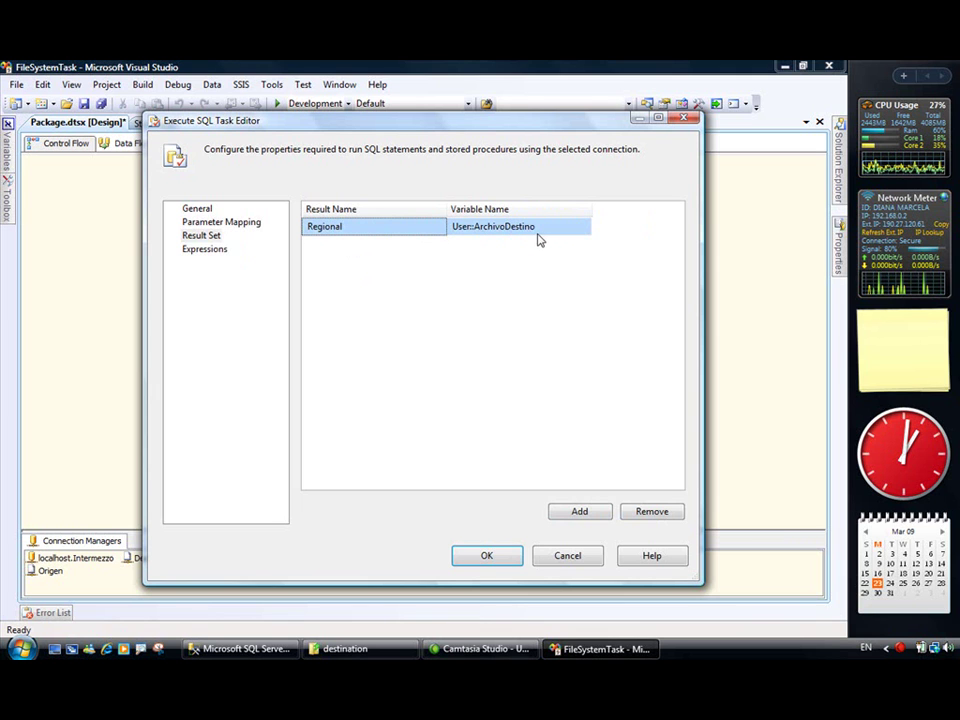
click(487, 556)
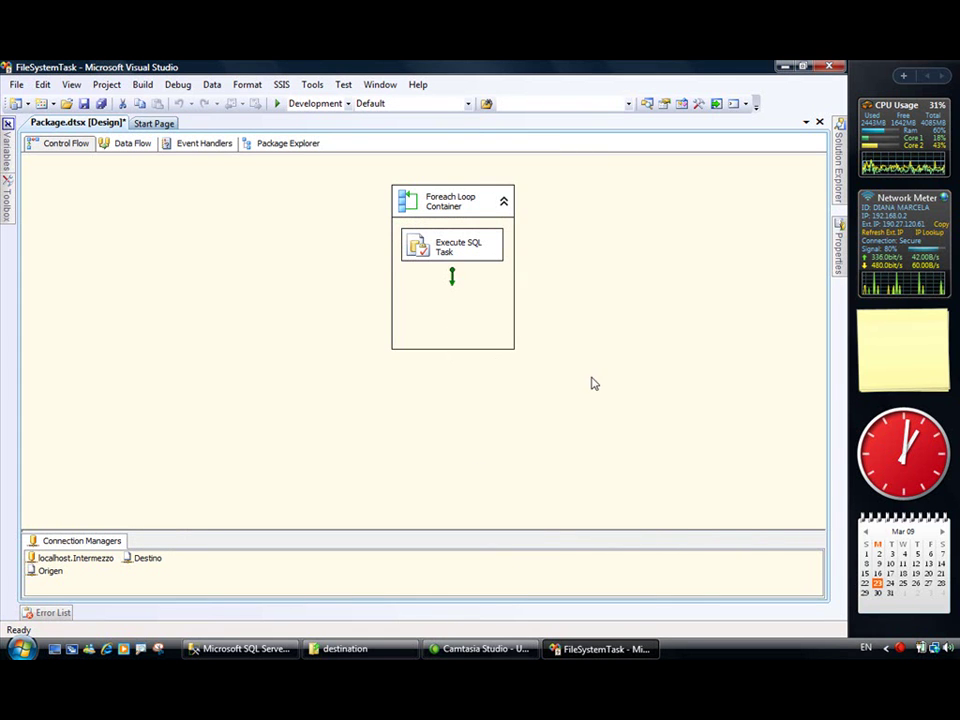
Place a File System Task inside the Foreach Loop Container and link the Execute SQL Task to it with a precedence constraint.
click(8, 195)
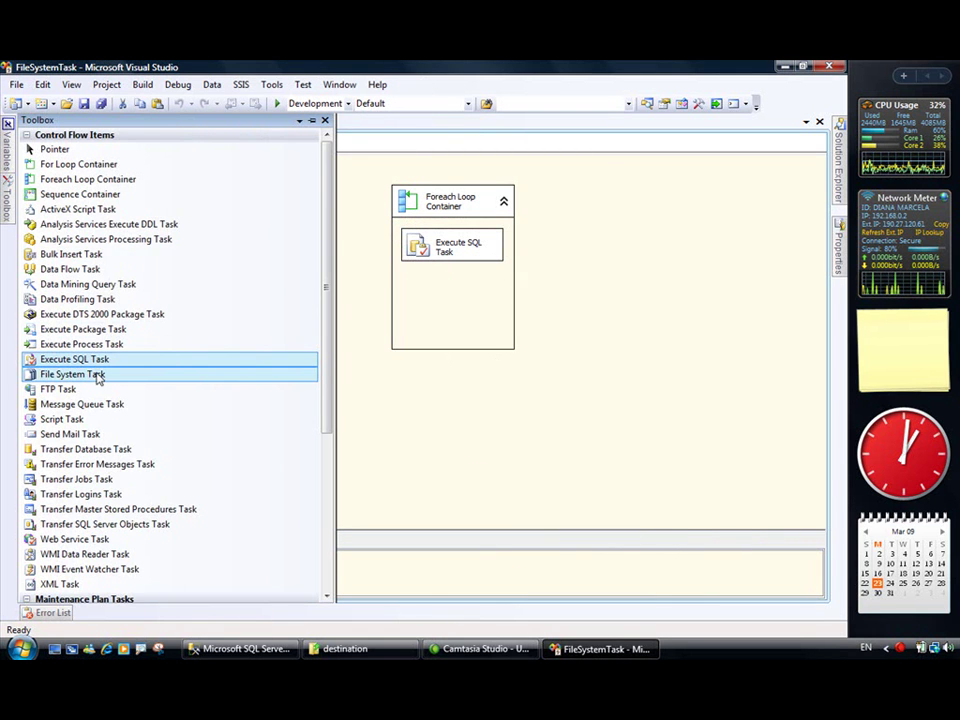
click(62, 376)
drag(62, 377, 406, 301)
click(452, 255)
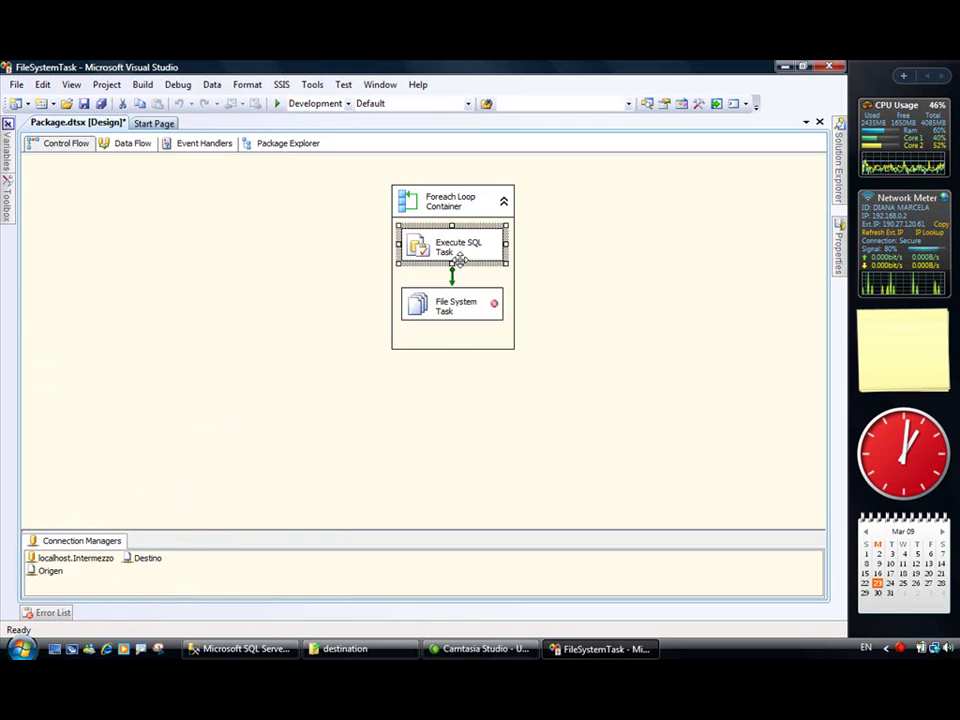
drag(452, 275, 458, 306)
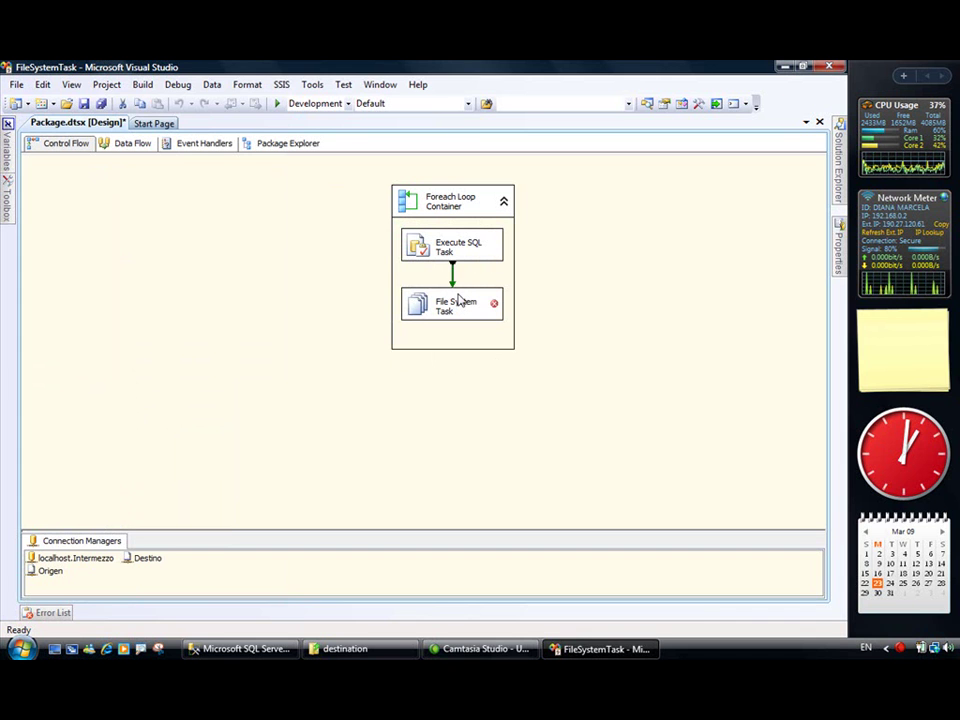
Set the File System Task's source connection to Origen and its destination connection to Destino.
double_click(463, 292)
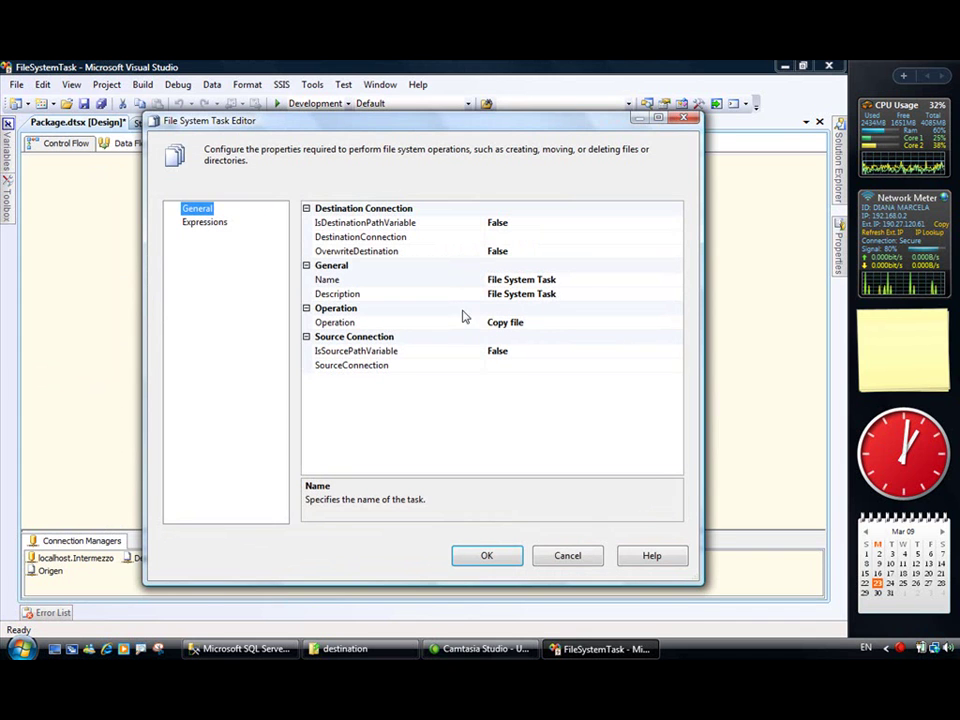
click(600, 366)
click(676, 366)
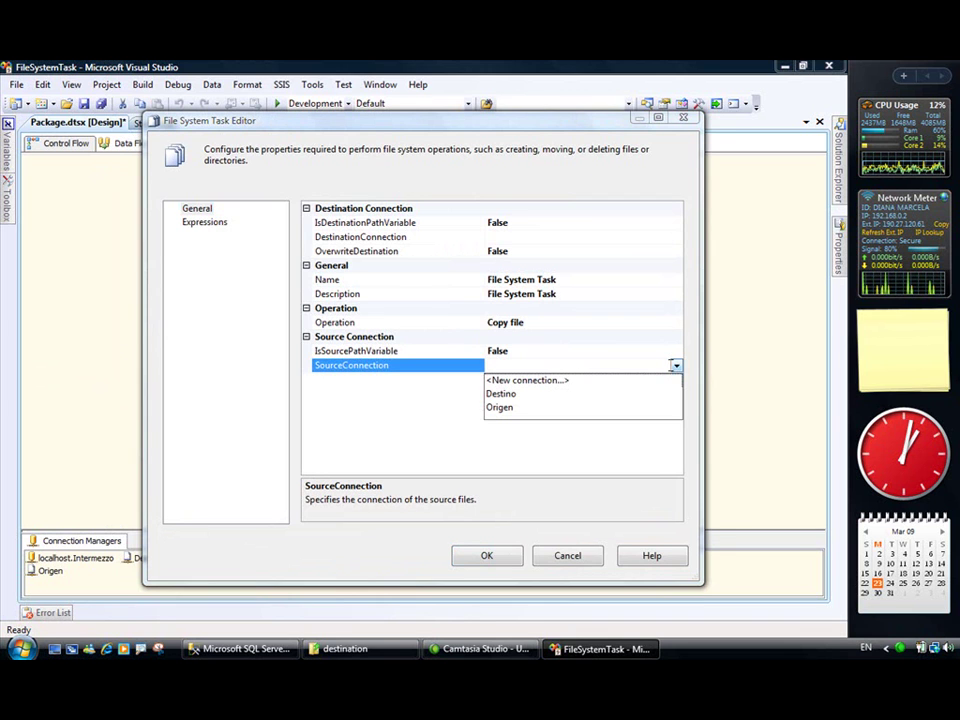
click(508, 408)
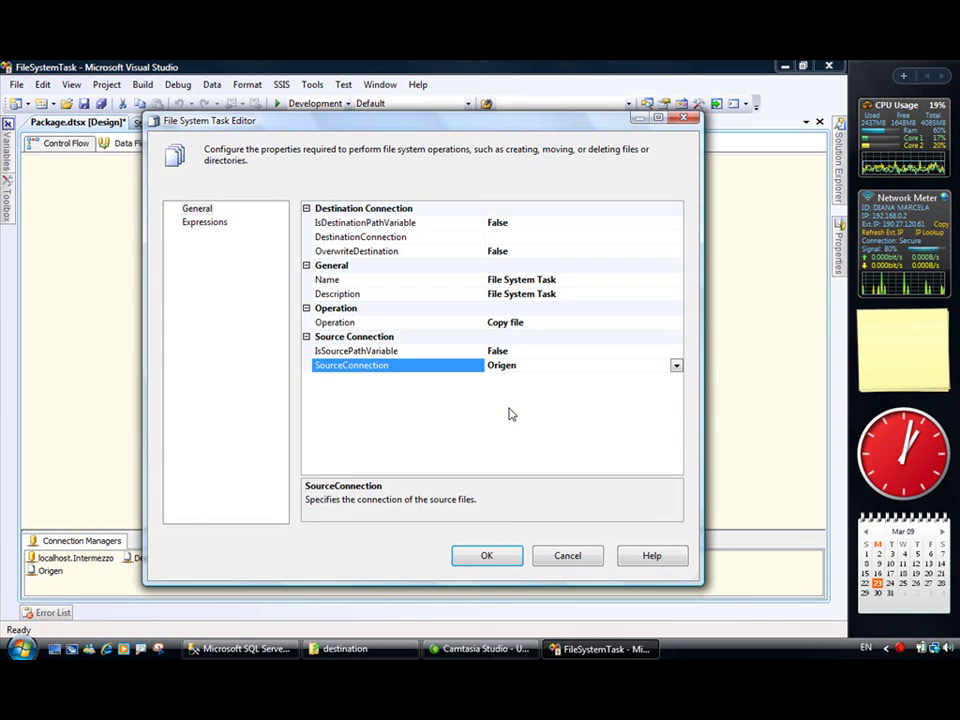
click(548, 237)
click(676, 238)
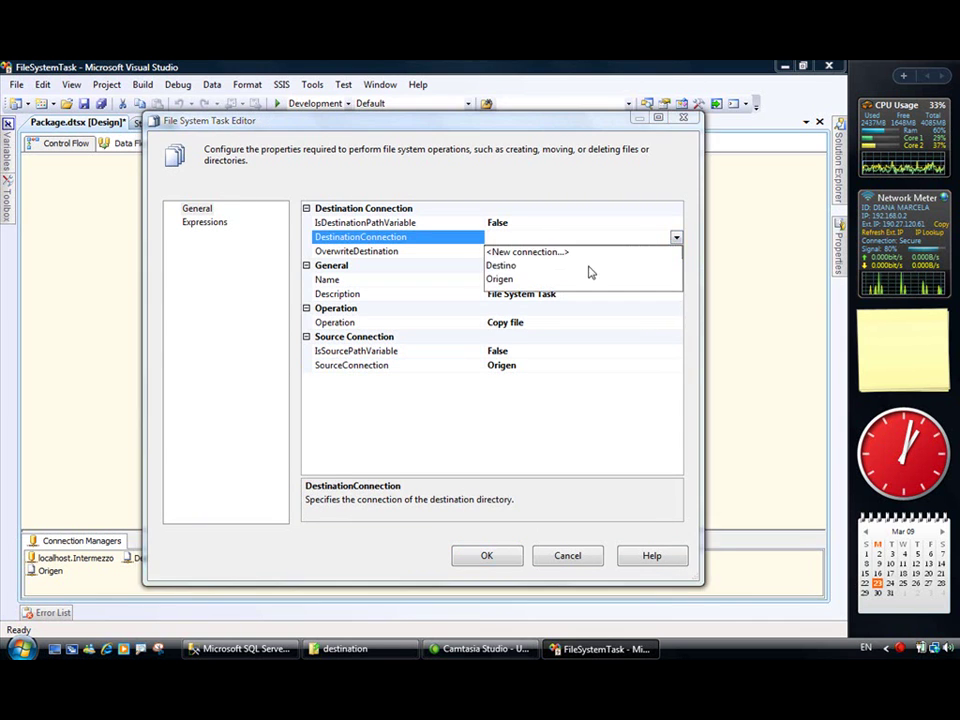
click(503, 265)
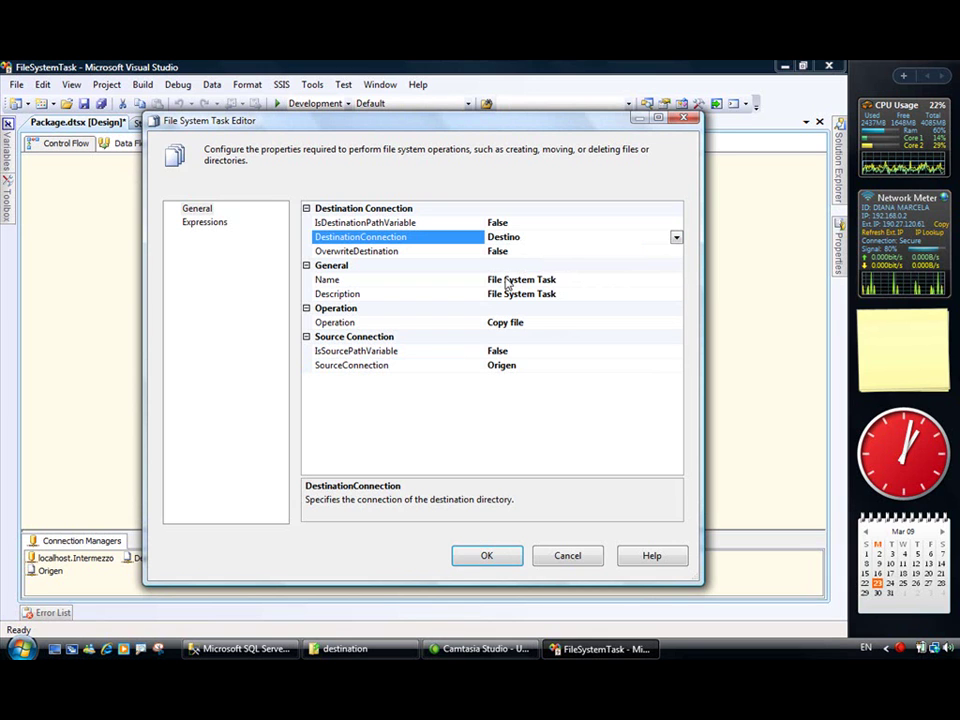
Choose Copy file as the File System Task's operation and accept the task configuration.
click(557, 321)
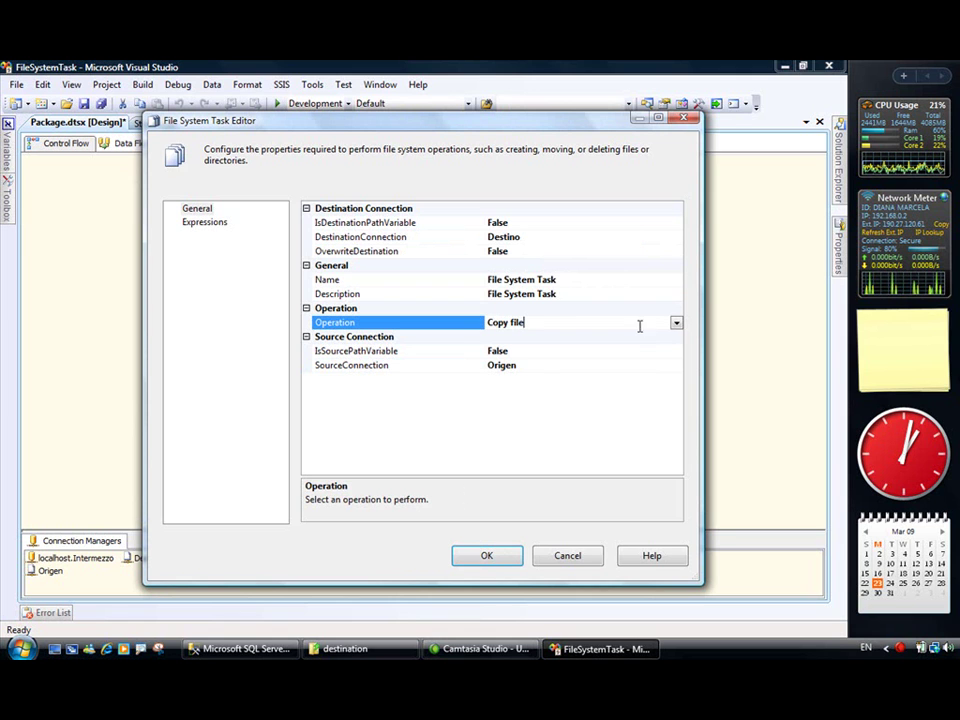
click(676, 322)
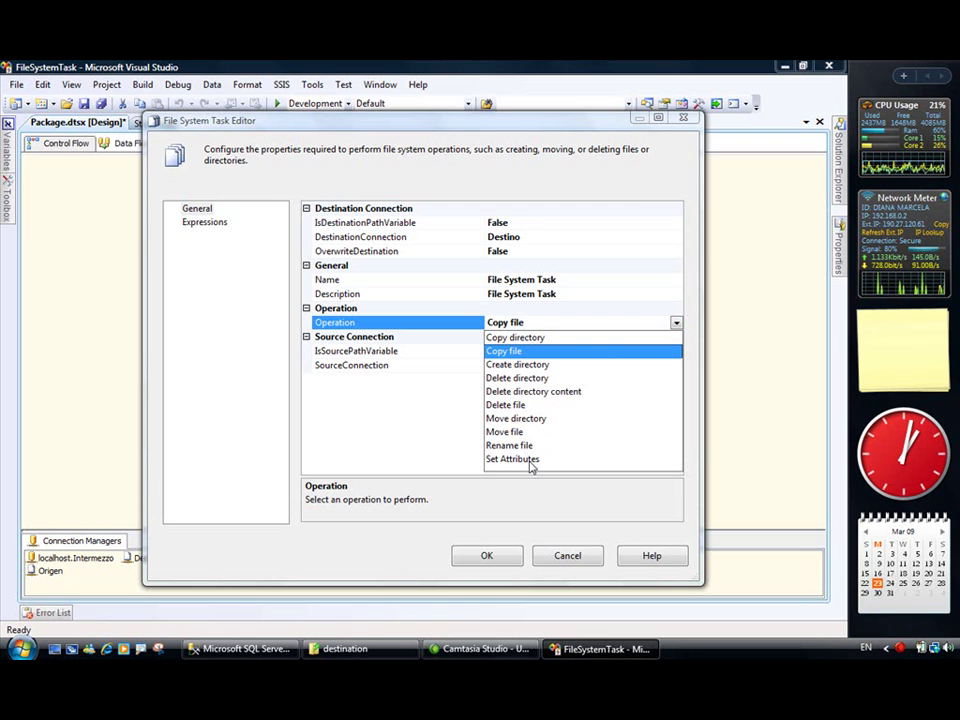
click(554, 354)
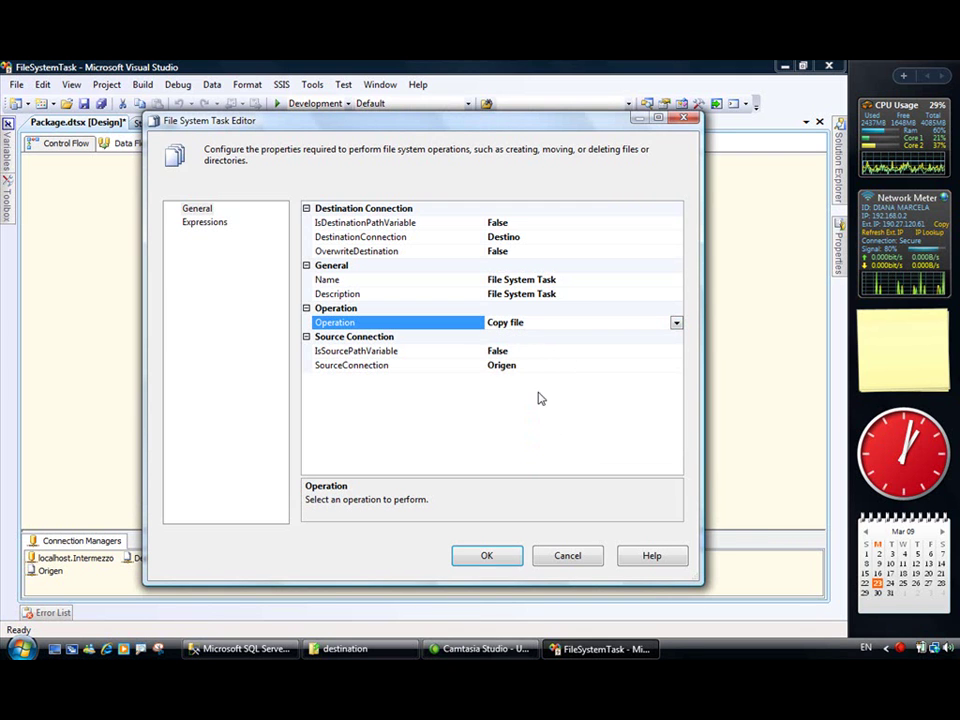
click(504, 557)
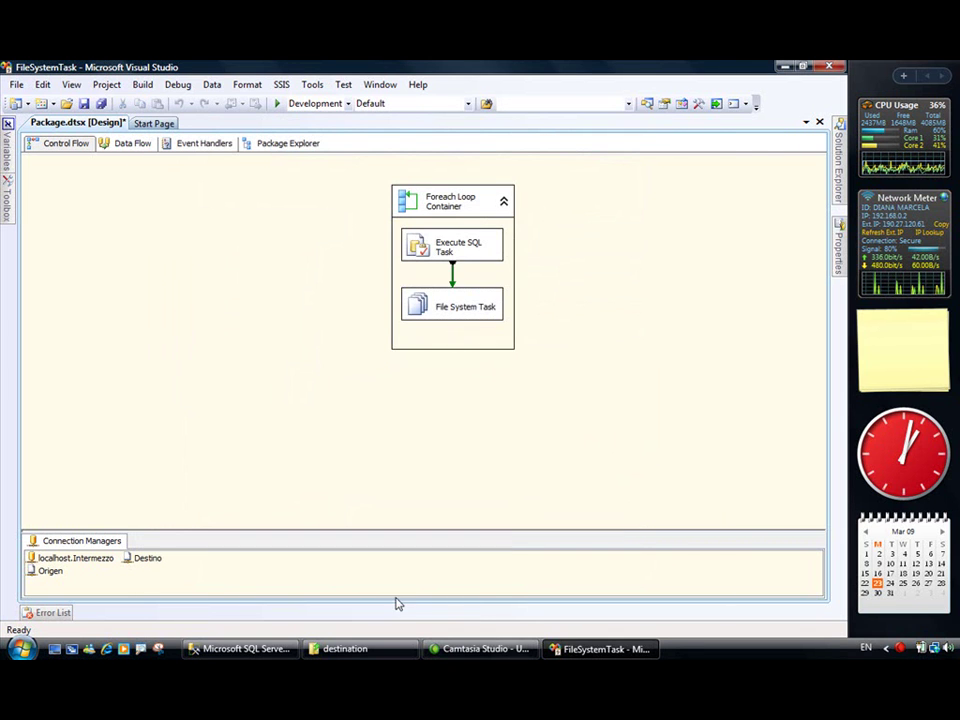
Check the contents of the Atlantico and Bogota folders under C:\temp\destination in the file browser.
click(377, 650)
double_click(389, 204)
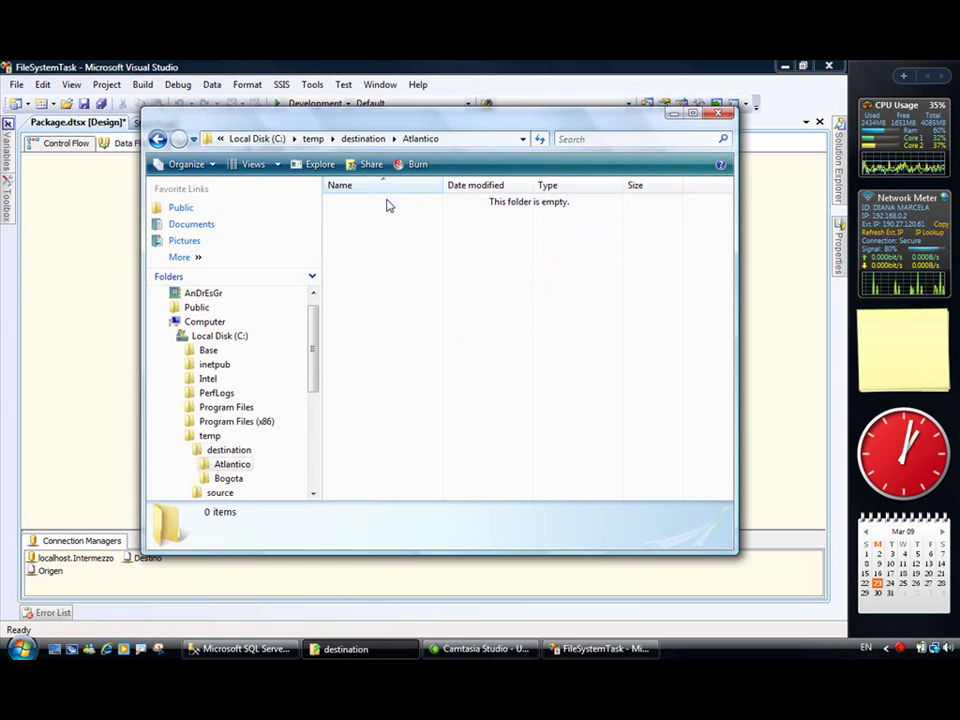
key(BackSpace)
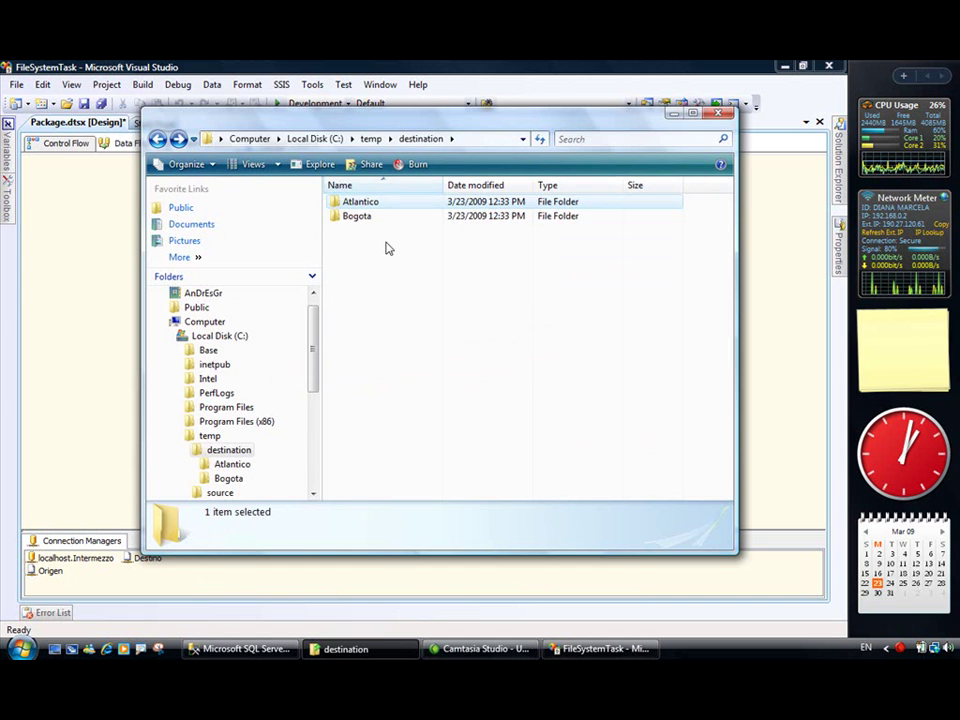
double_click(375, 216)
click(157, 139)
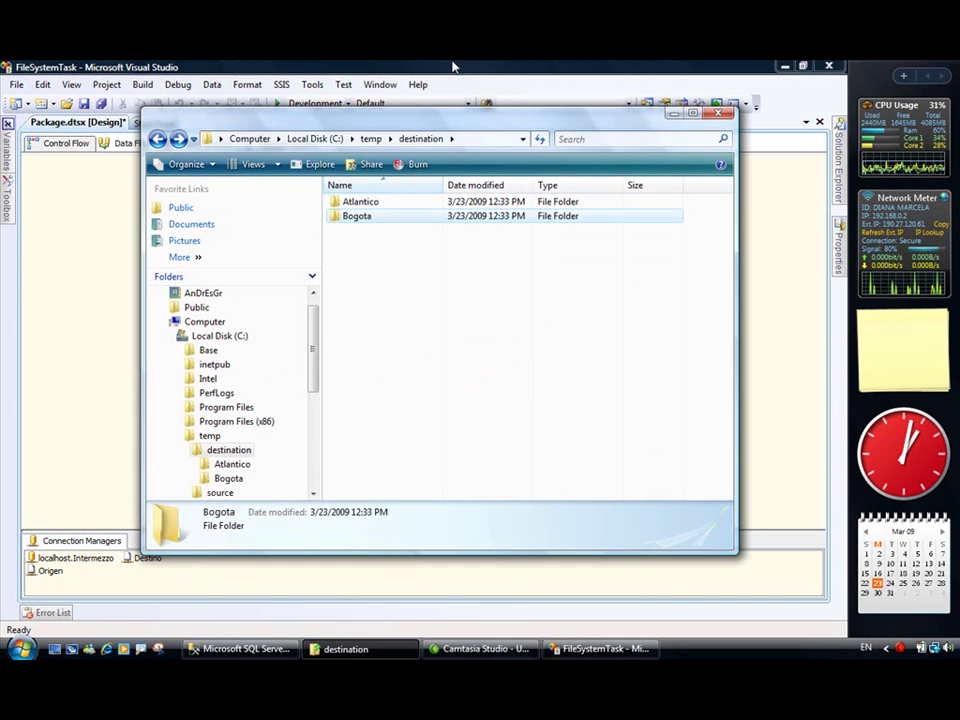
Run the package in Visual Studio and inspect the files copied into the Atlantico destination folder.
click(420, 80)
click(277, 103)
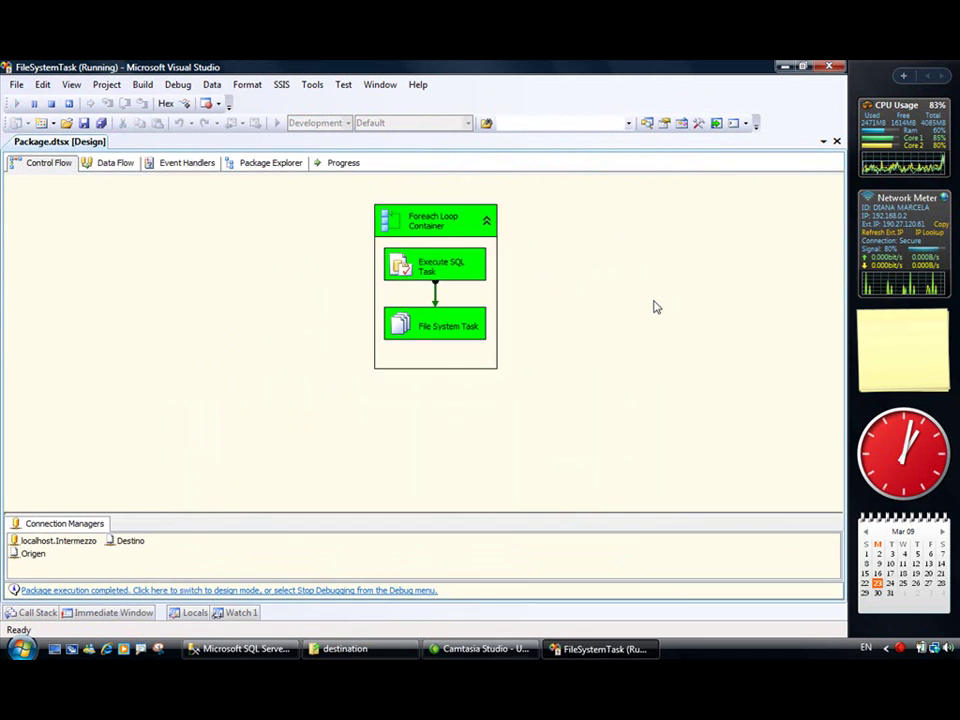
click(372, 652)
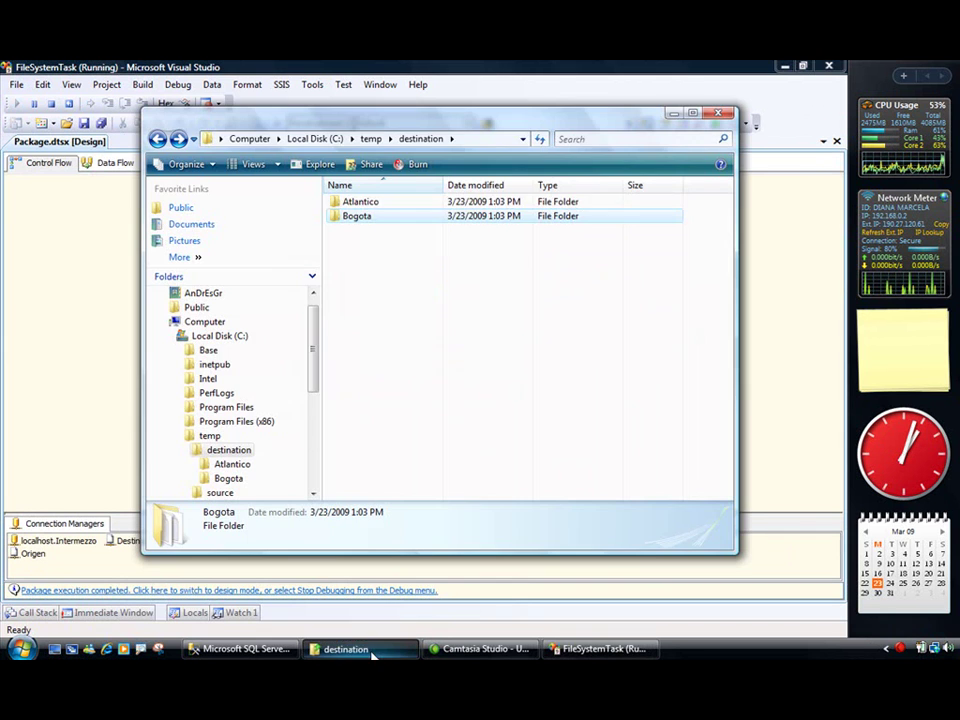
double_click(360, 202)
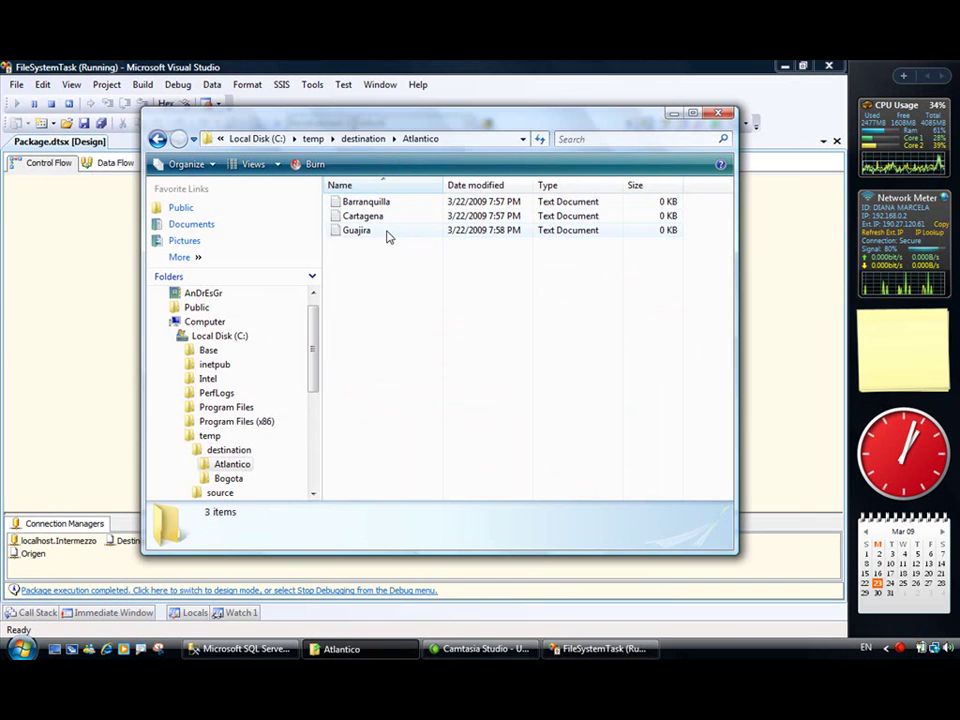
Switch to SQL Server Management Studio and check which cities in the FileSystemTask query results belong to the Atlantico region.
click(232, 648)
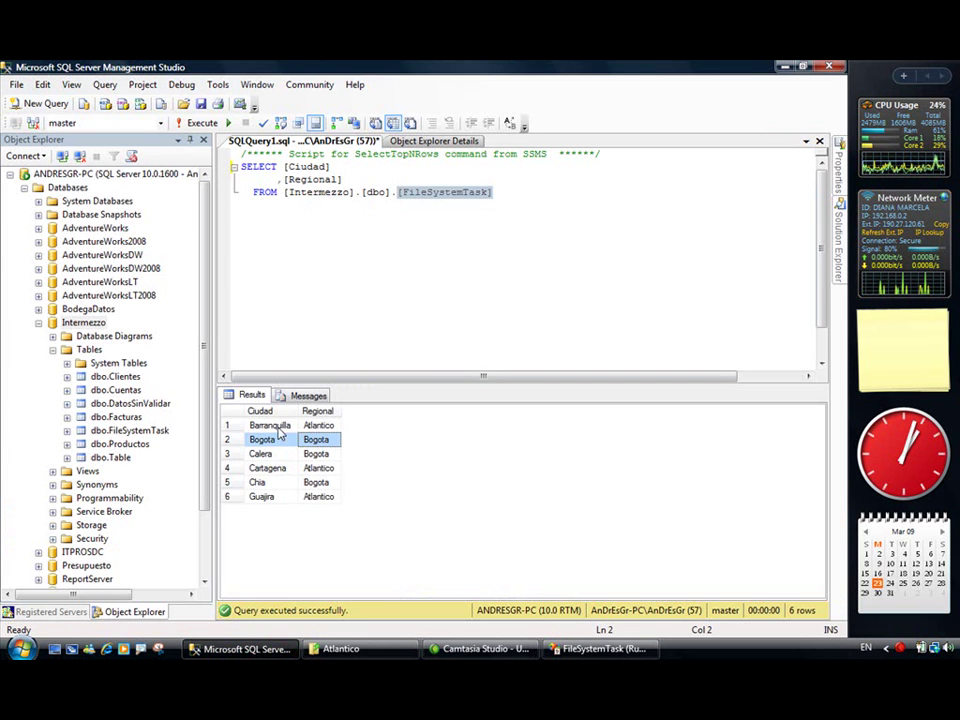
click(328, 428)
click(270, 468)
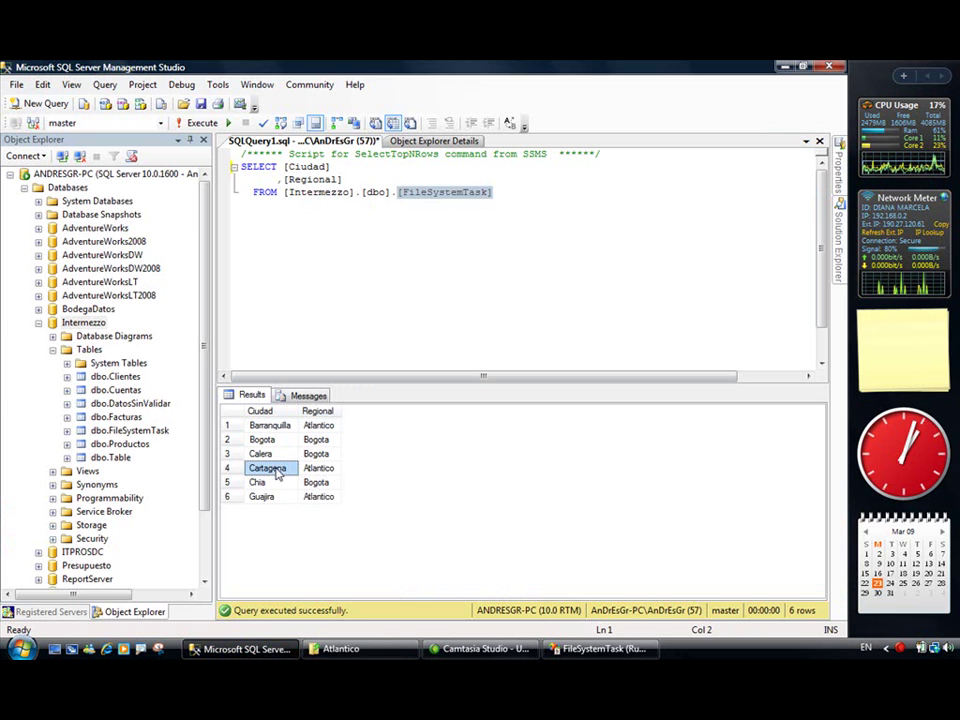
click(325, 470)
click(335, 497)
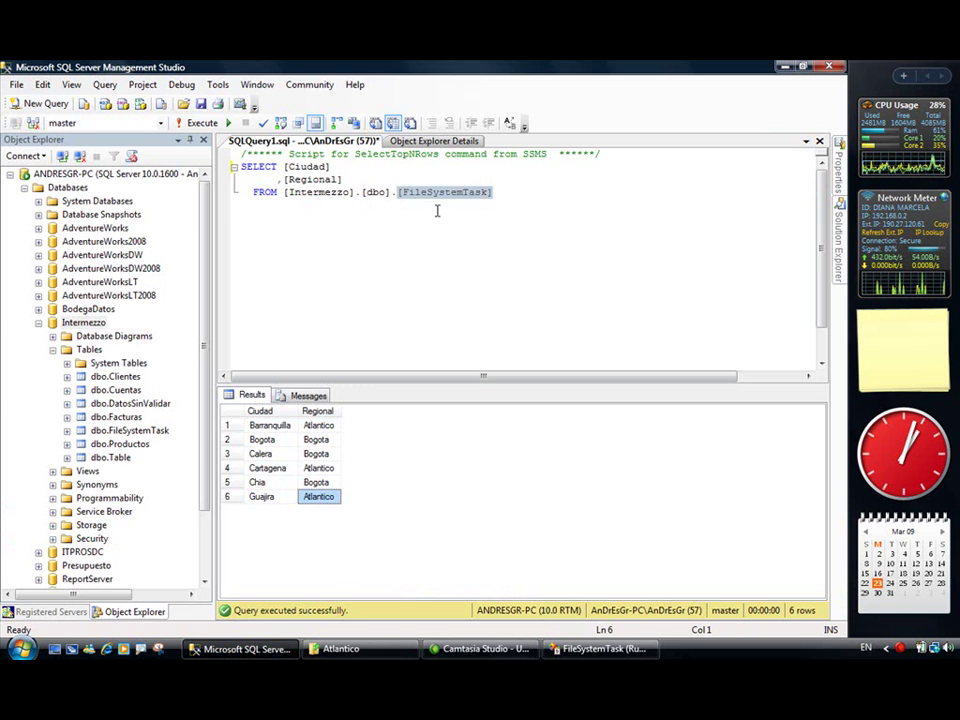
Switch back to the file browser and inspect the files copied into the Bogota destination folder.
click(392, 649)
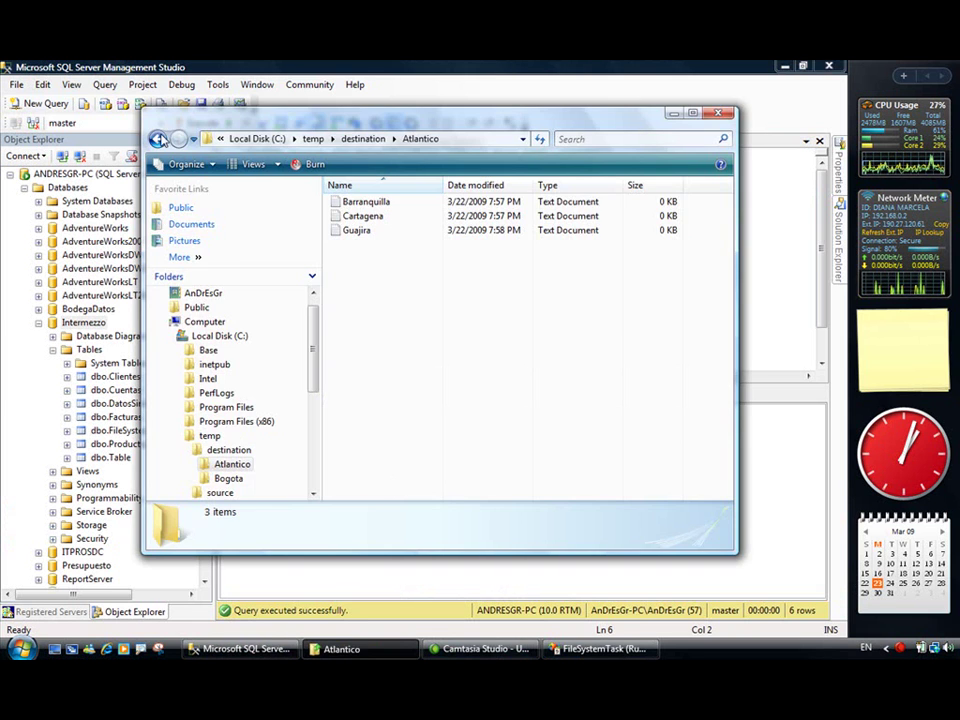
click(157, 139)
double_click(353, 216)
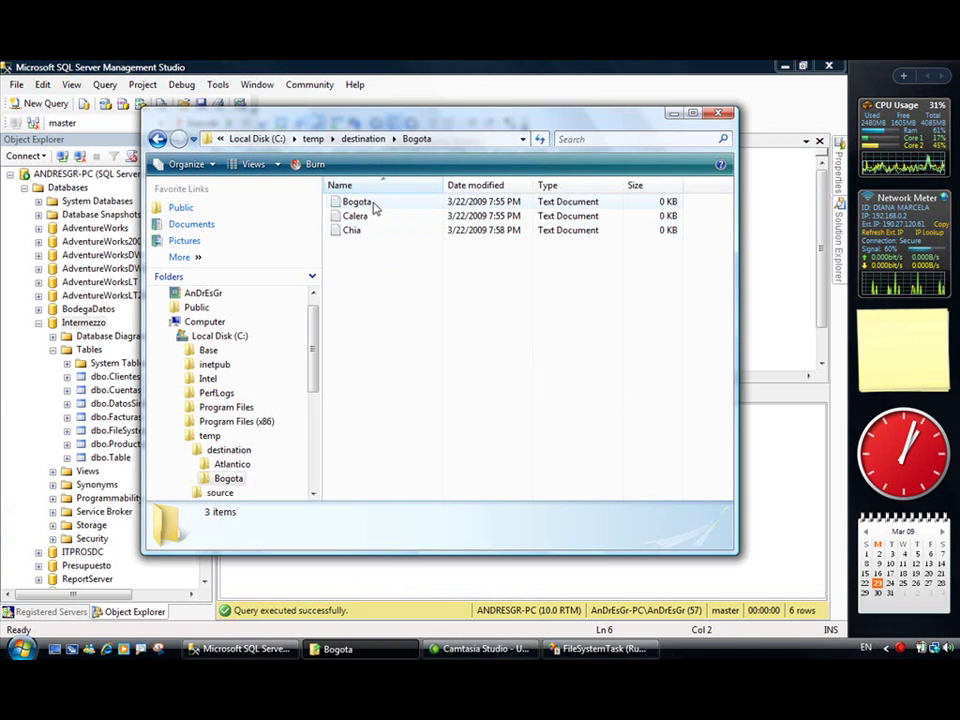
Return to Visual Studio and stop debugging the package.
click(810, 253)
click(600, 649)
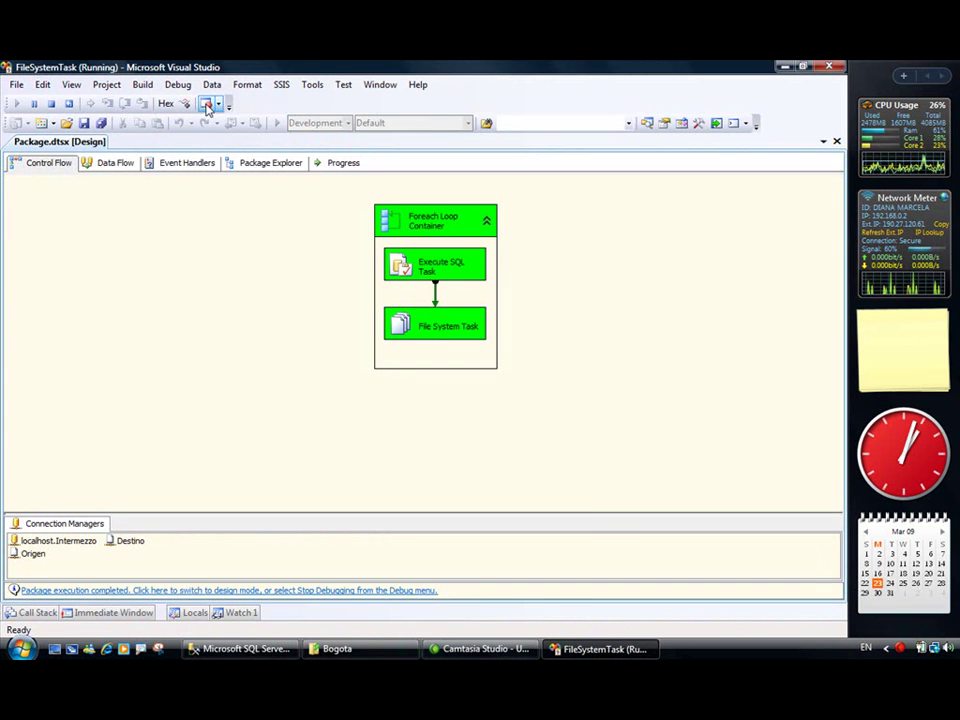
click(51, 103)
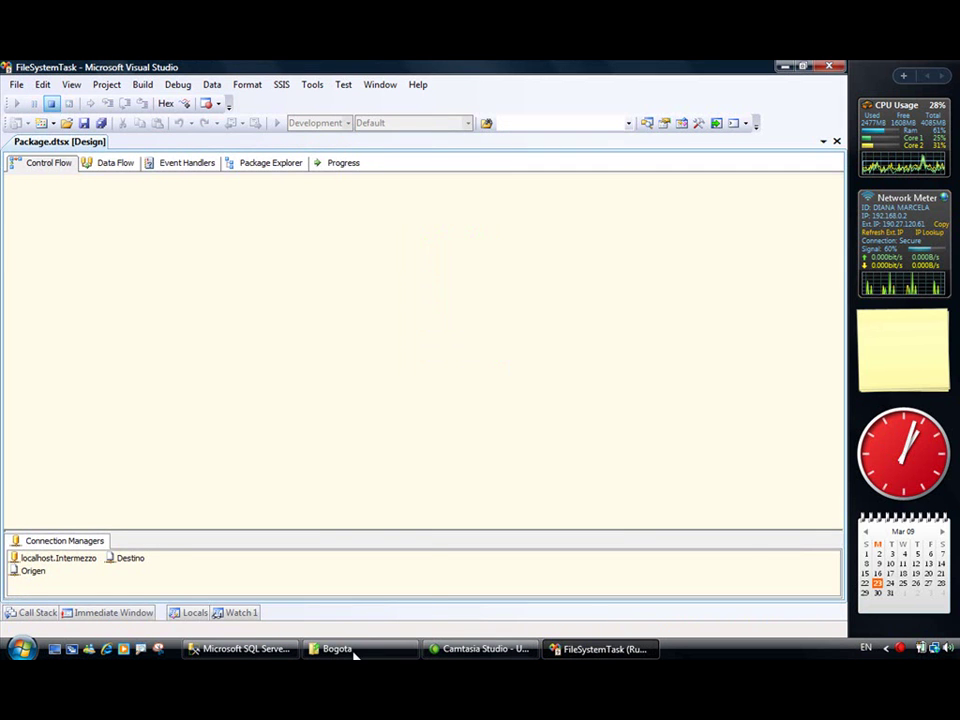
Delete all text files from the Bogota destination folder.
click(352, 650)
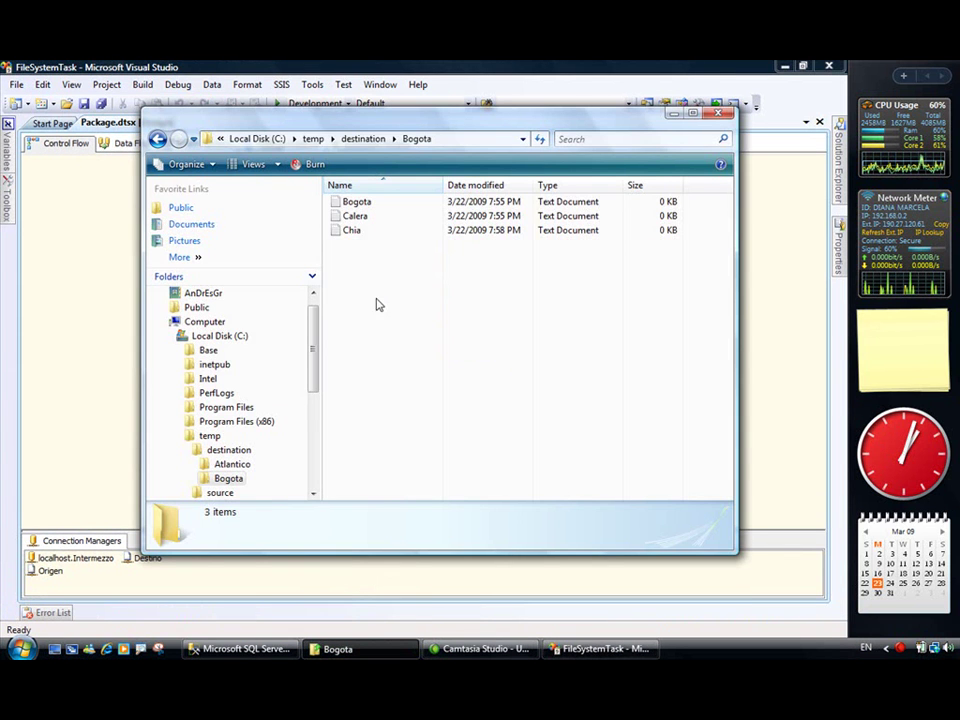
key(ctrl+a)
key(Delete)
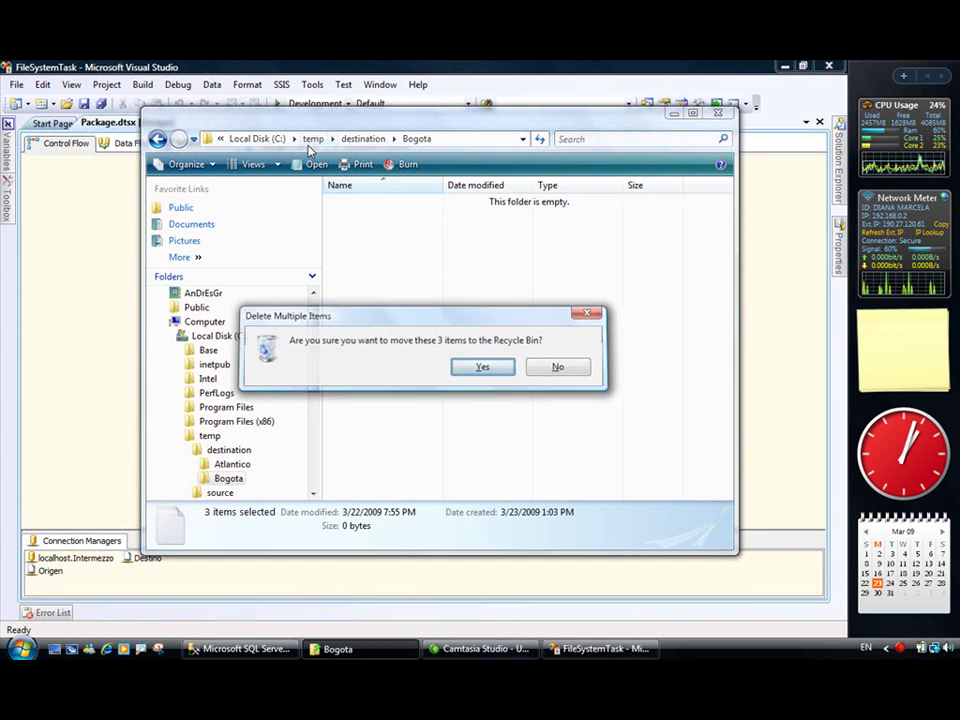
key(Return)
Go to the Atlantico destination folder and delete all of its text files.
click(158, 139)
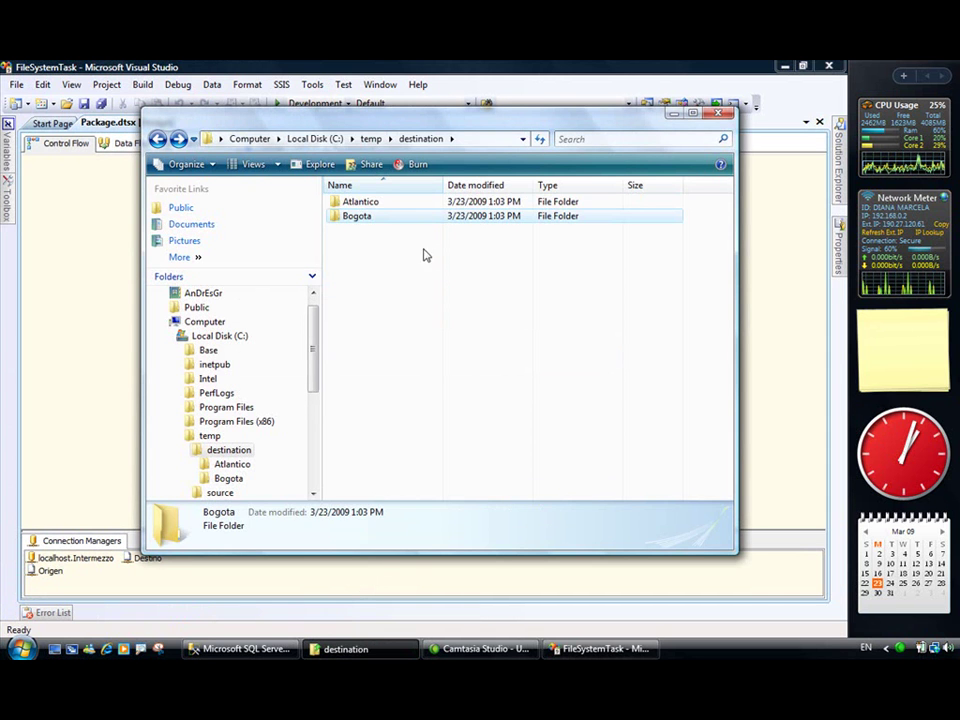
double_click(360, 202)
drag(435, 296, 318, 178)
key(Delete)
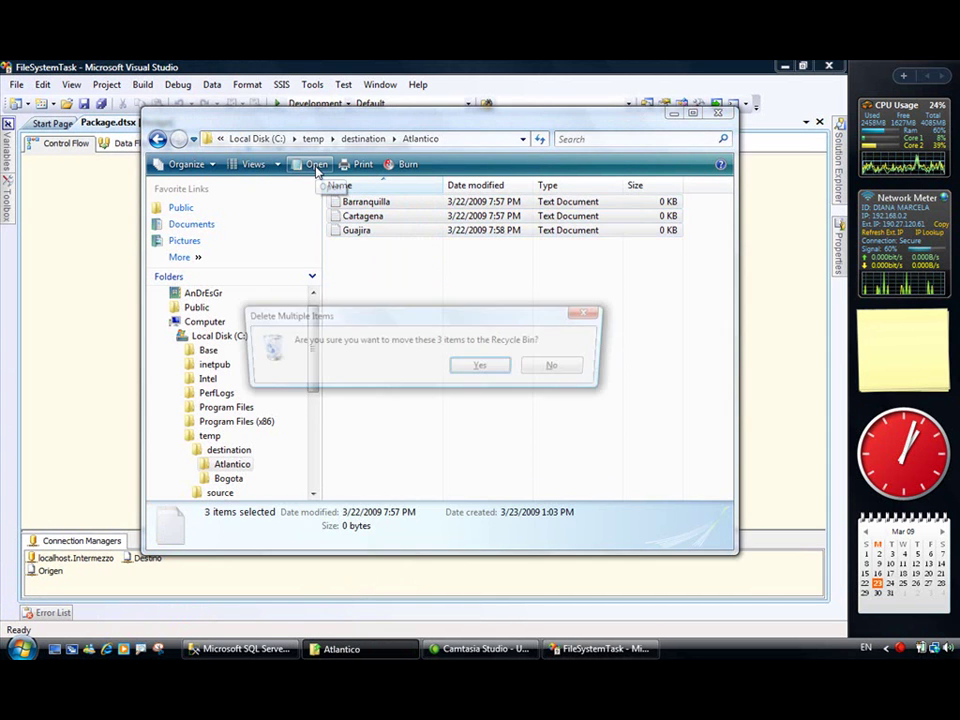
key(Return)
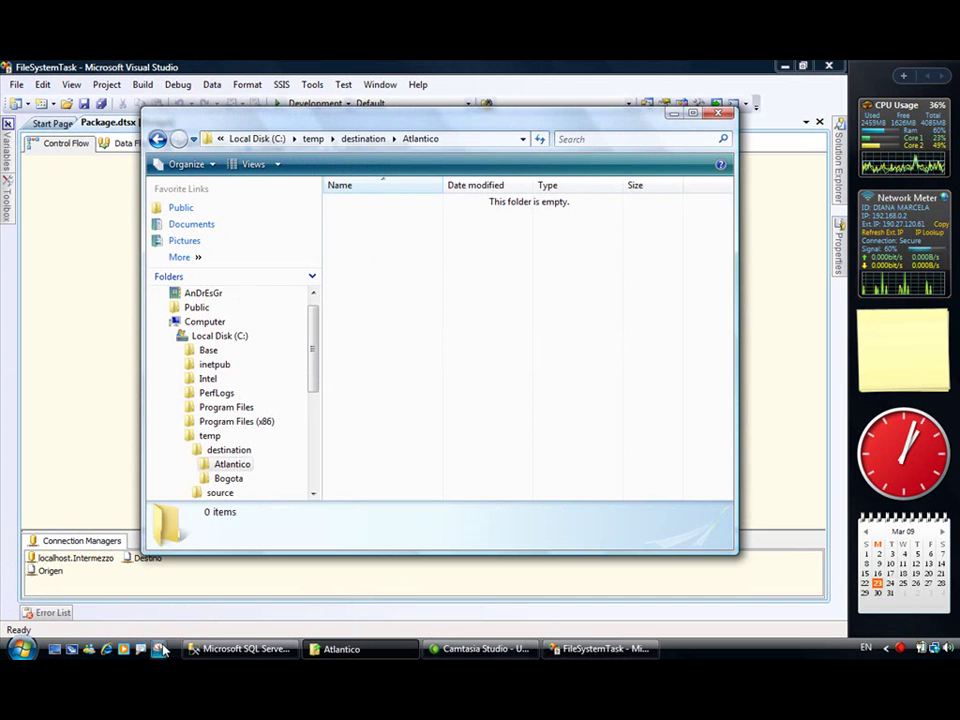
Open a second file browser window from Documents and navigate to the temp folder on Local Disk (C:).
click(22, 649)
click(266, 385)
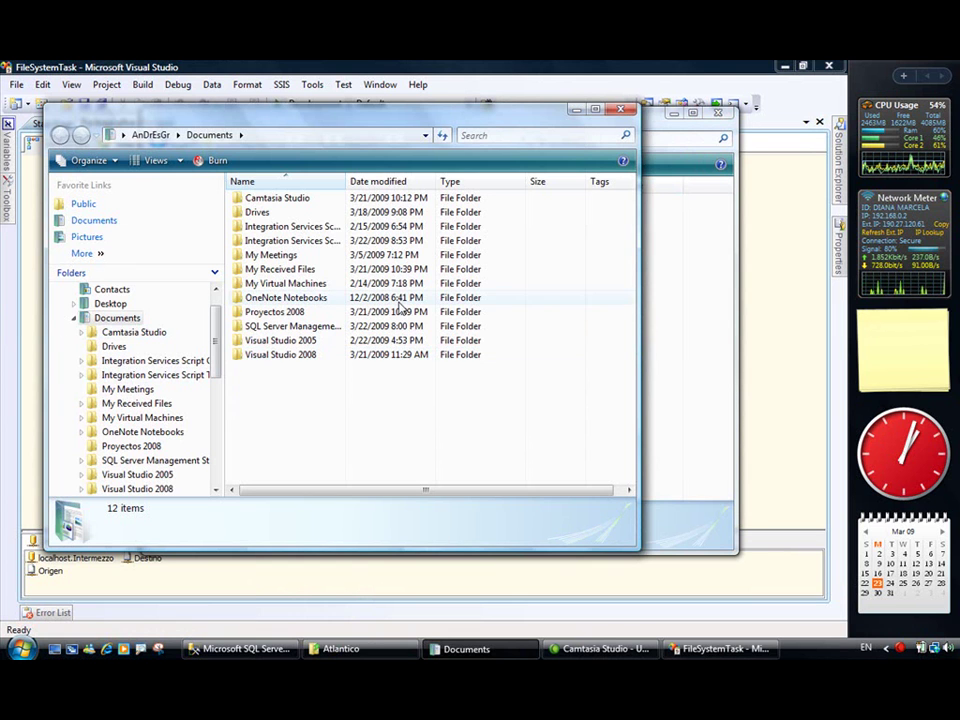
click(75, 320)
click(65, 304)
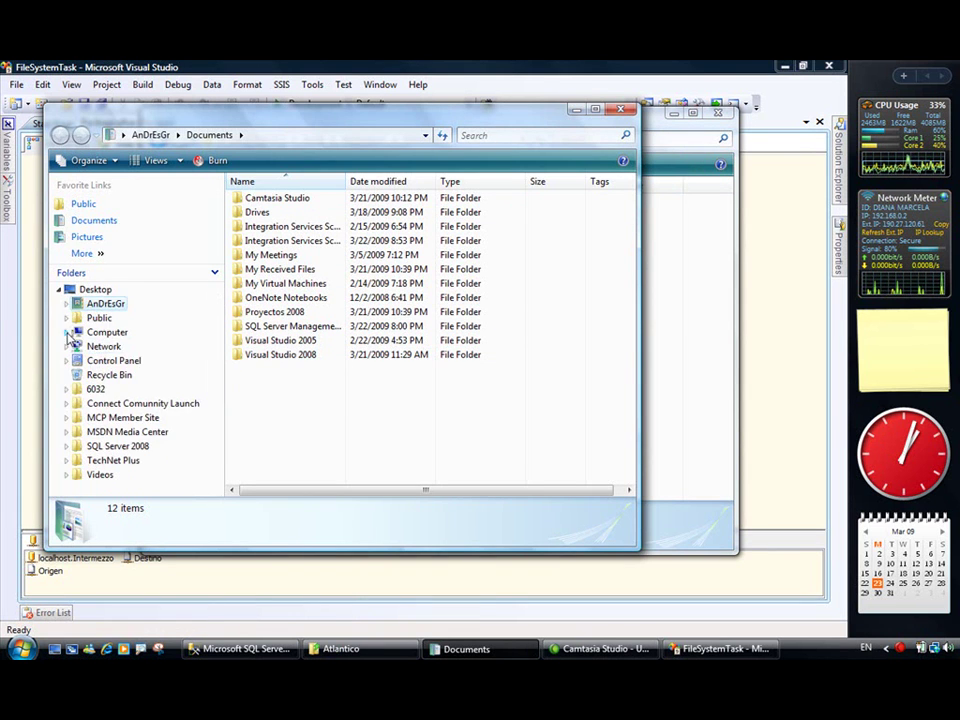
click(66, 332)
click(74, 346)
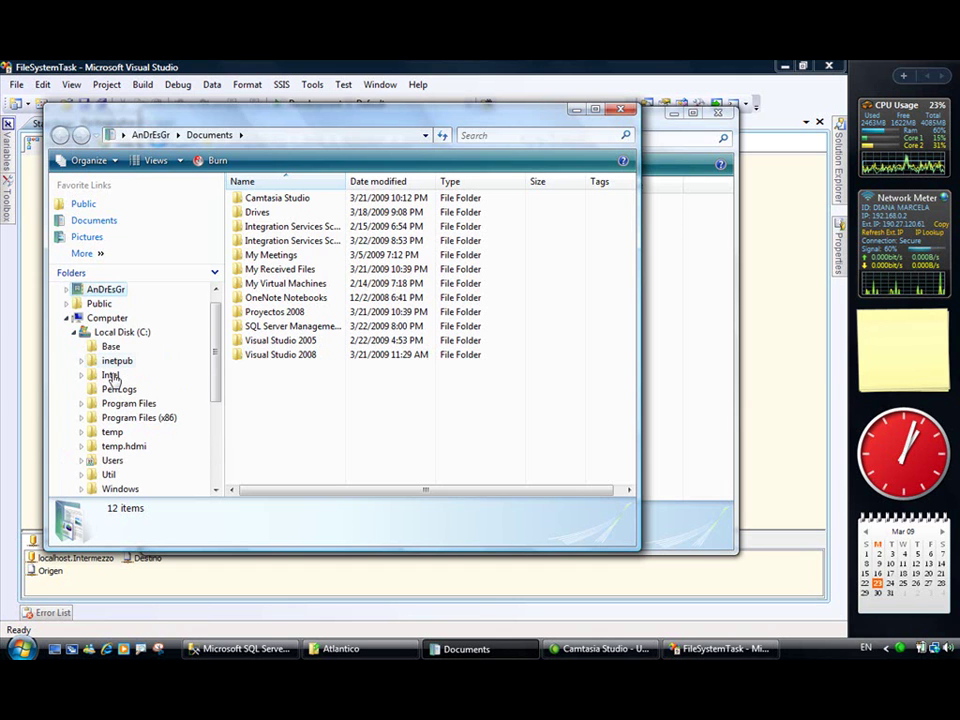
click(112, 433)
Try to rename the C:\temp folder as temporal.
click(113, 433)
click(124, 437)
text(o)
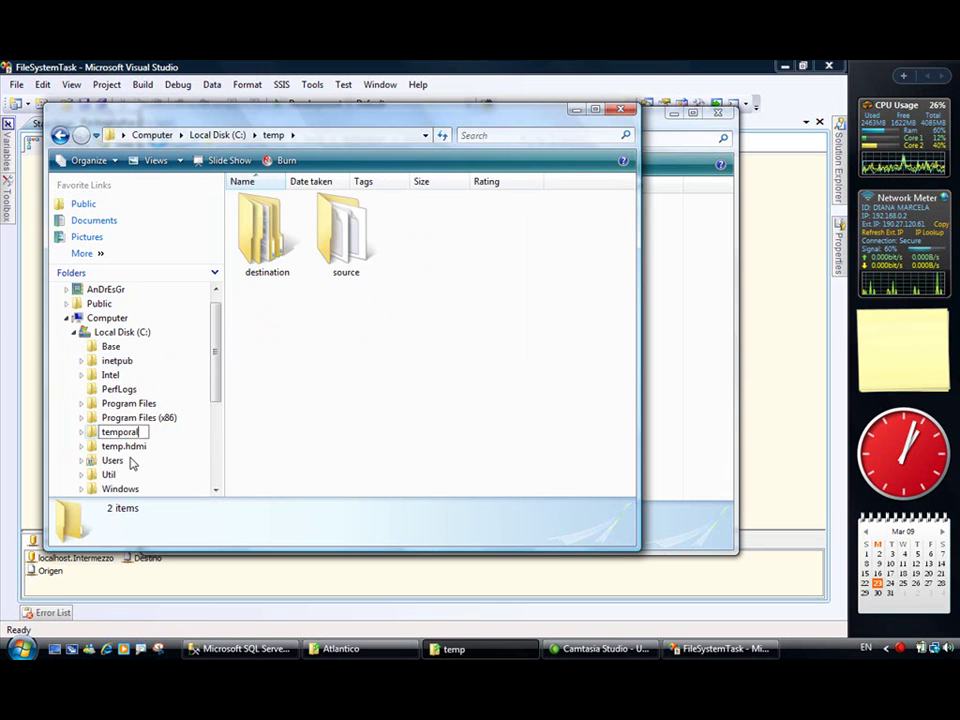
text(ral)
key(Return)
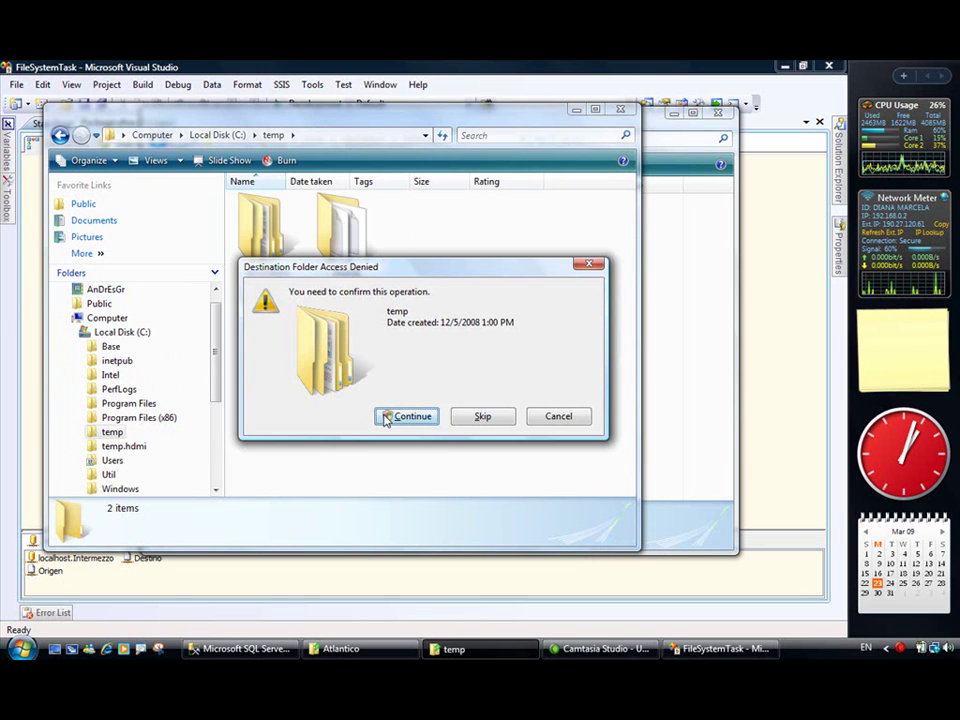
click(387, 417)
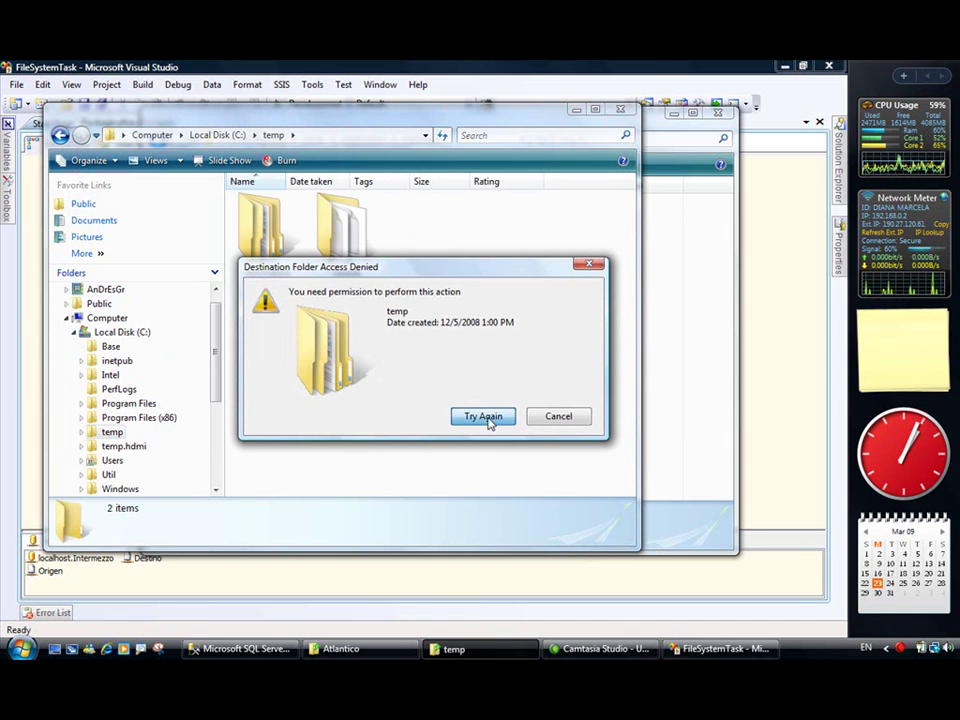
click(489, 420)
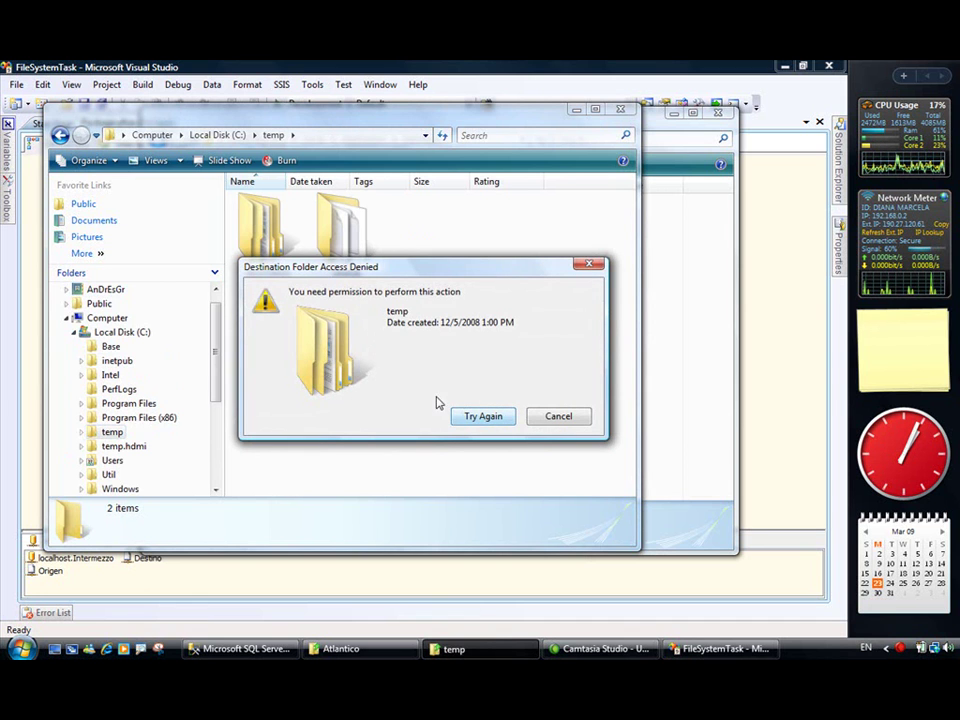
click(566, 423)
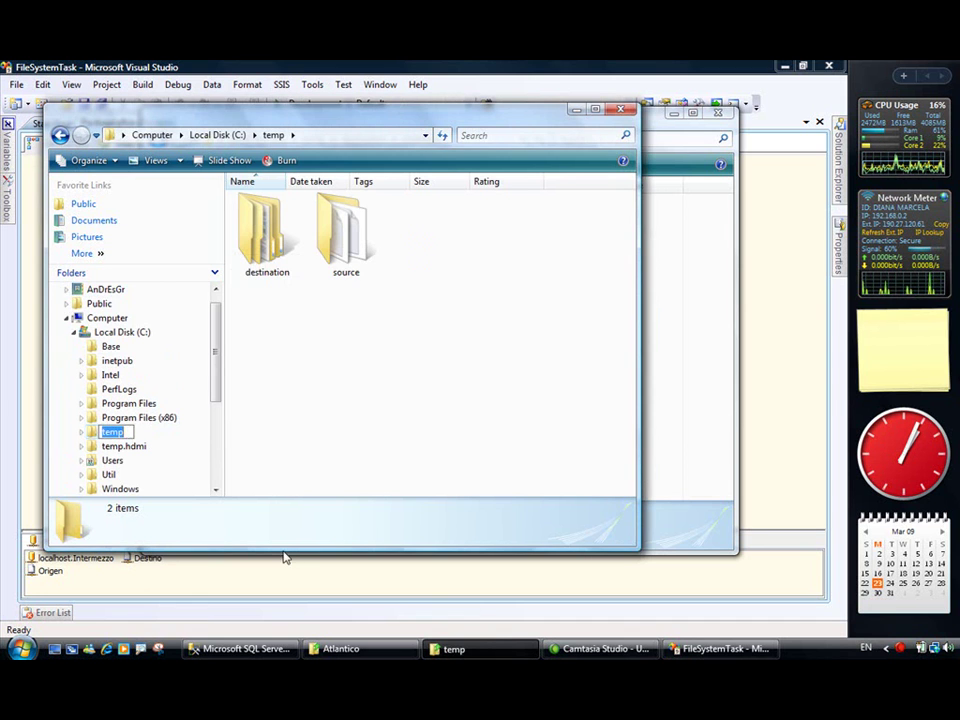
Close the file browser window showing the Atlantico folder and rename C:\temp as temporal, authorizing the operation.
click(341, 649)
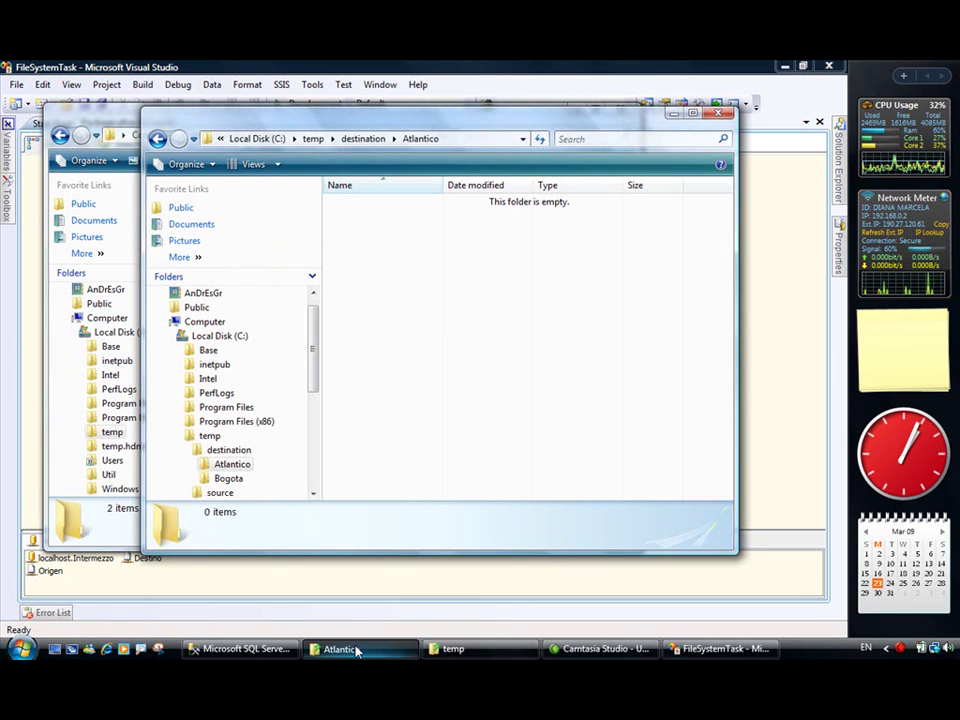
click(721, 114)
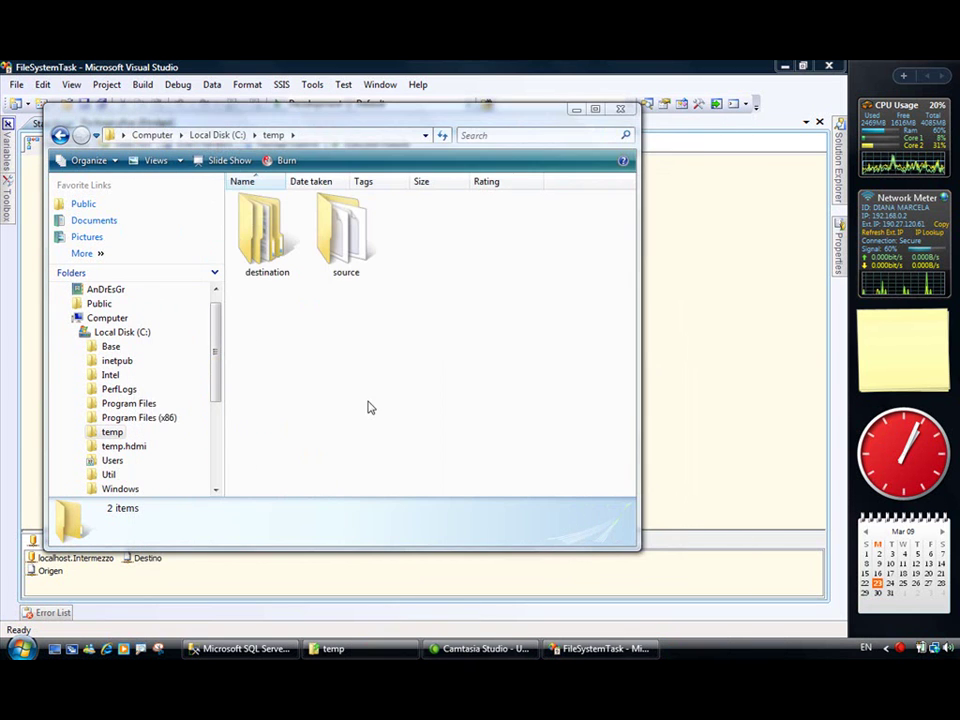
click(111, 436)
click(112, 434)
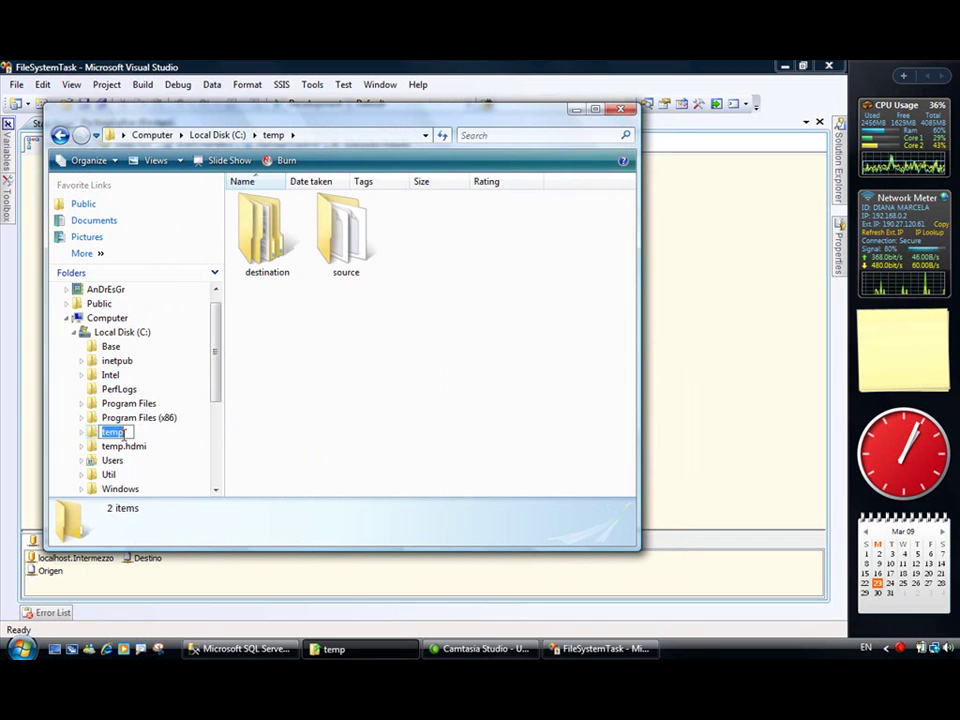
text(2ral)
key(Return)
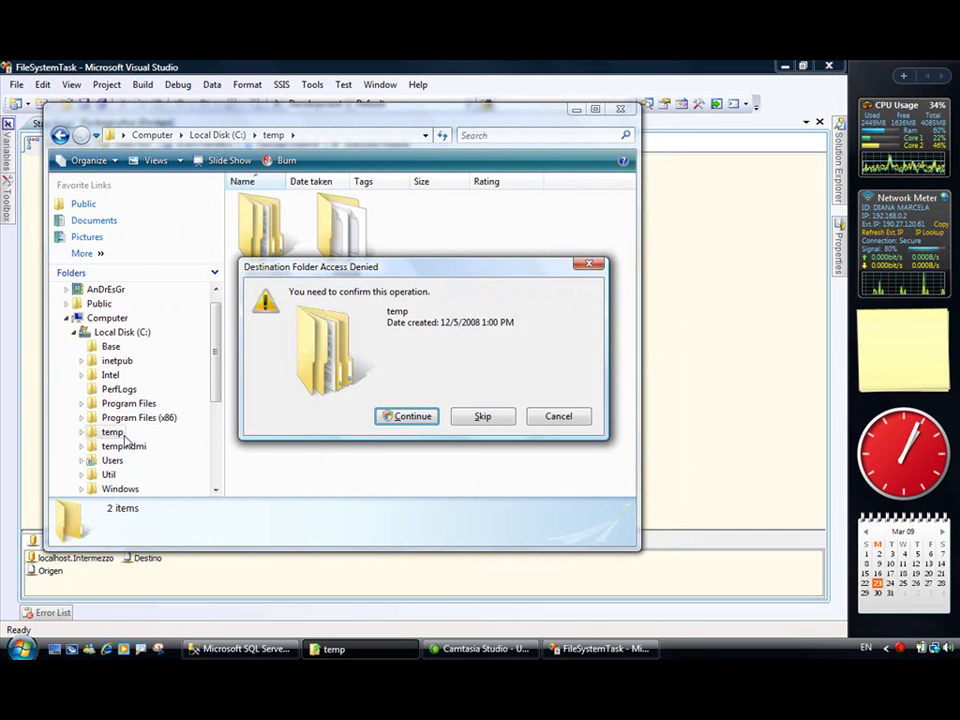
click(412, 419)
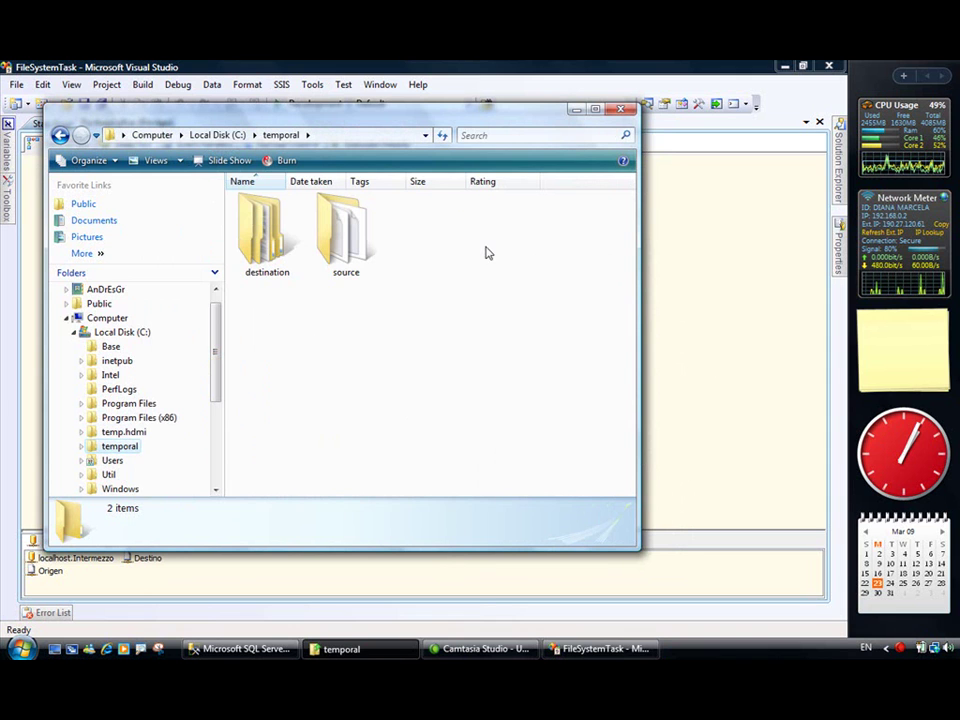
Navigate from Documents to Visual Studio 2008\Projects\FileSystemTask and open its inner FileSystemTask project folder.
click(66, 318)
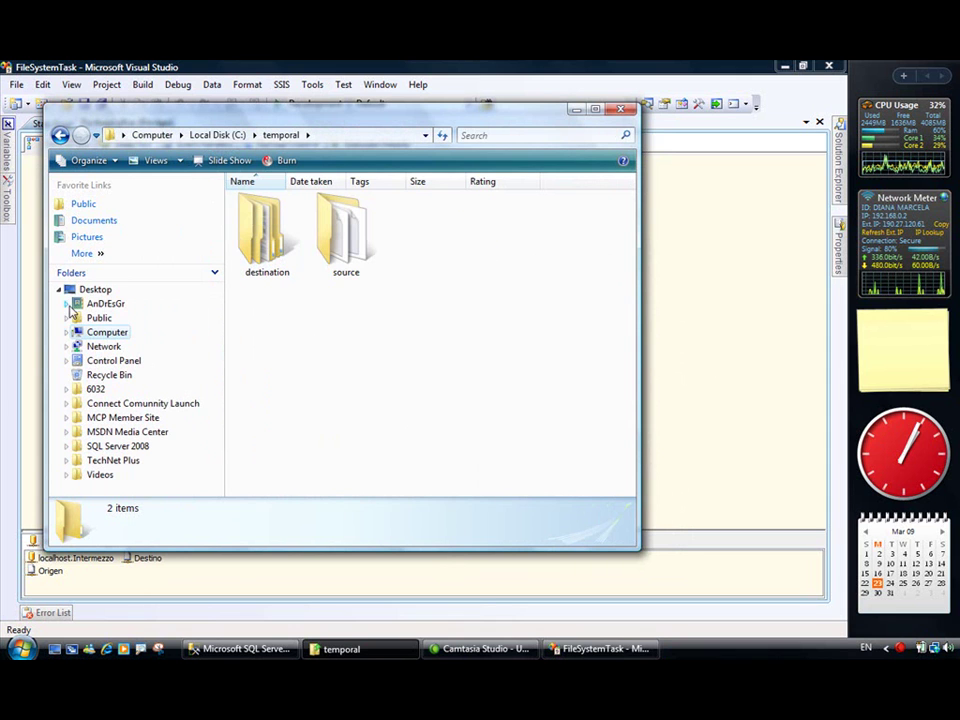
click(67, 304)
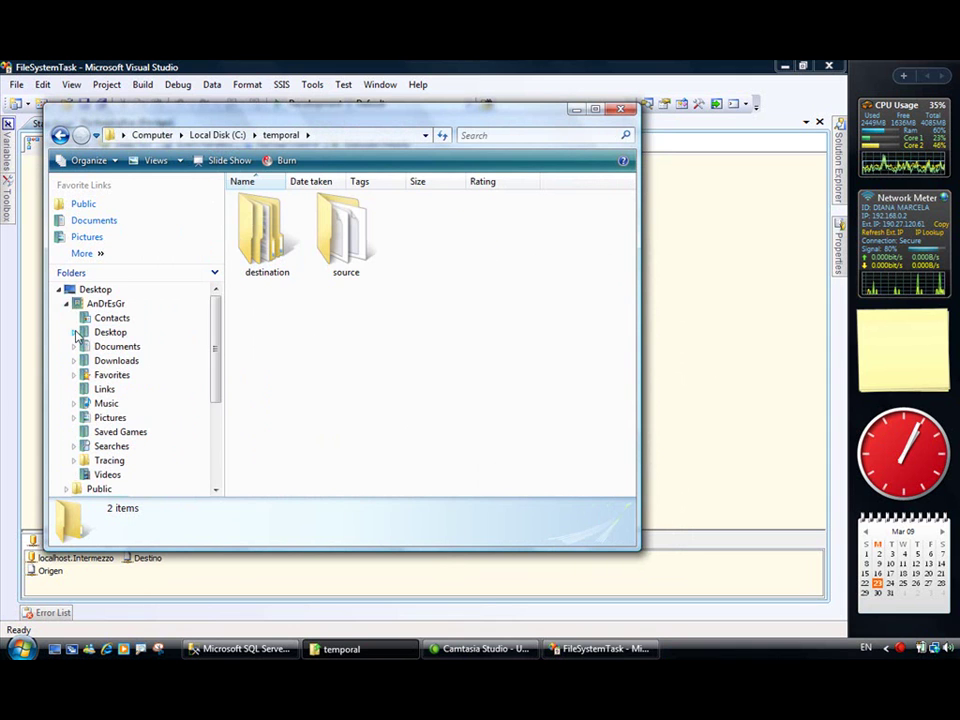
click(75, 345)
click(100, 490)
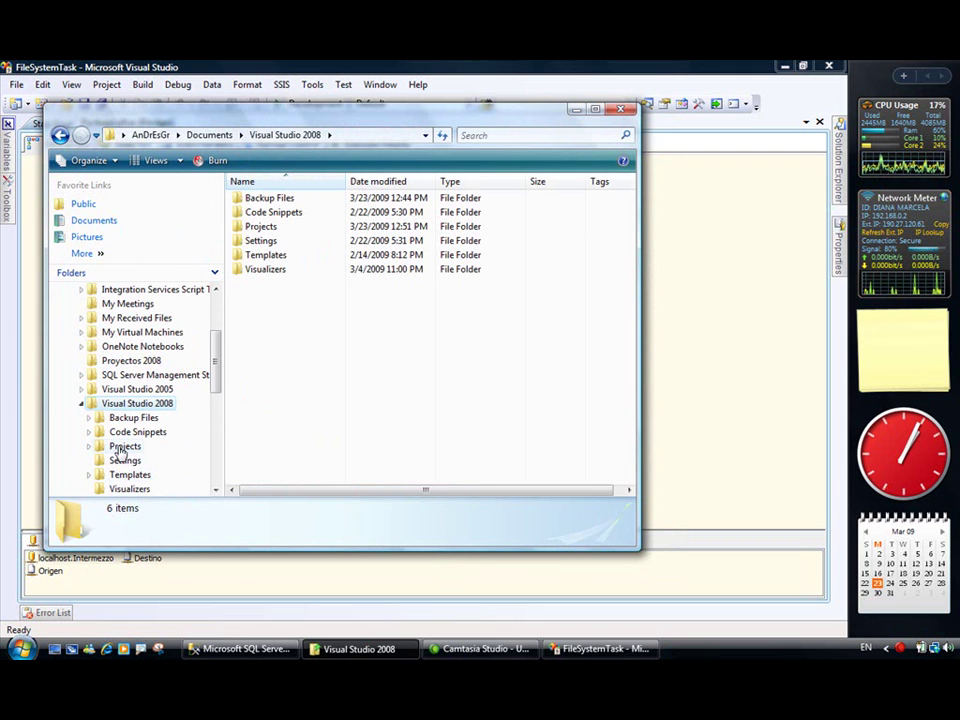
click(89, 446)
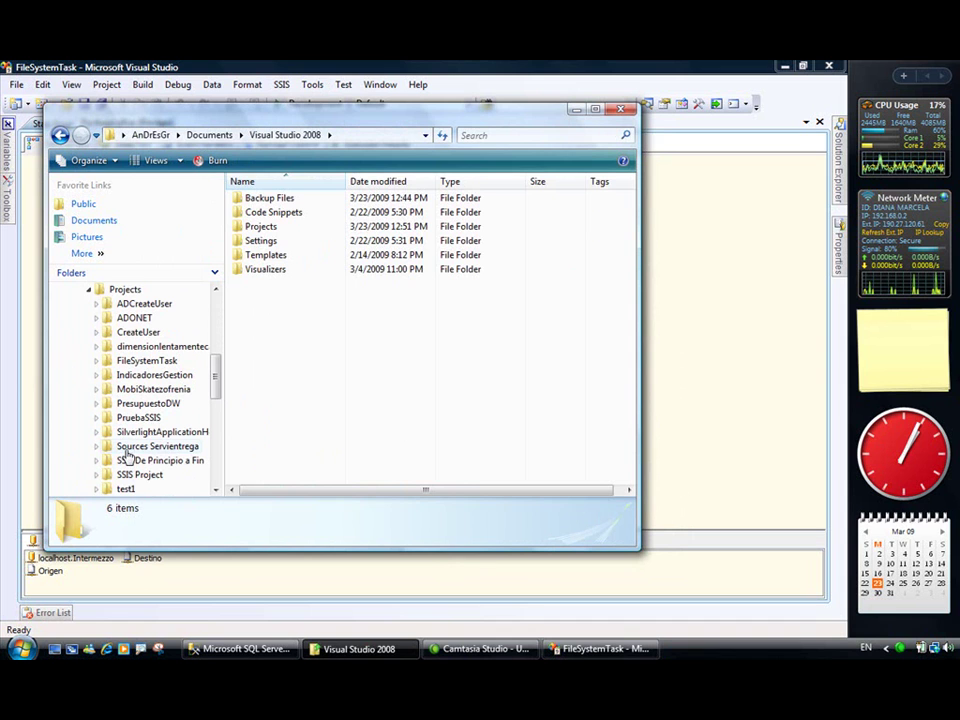
click(147, 361)
double_click(278, 201)
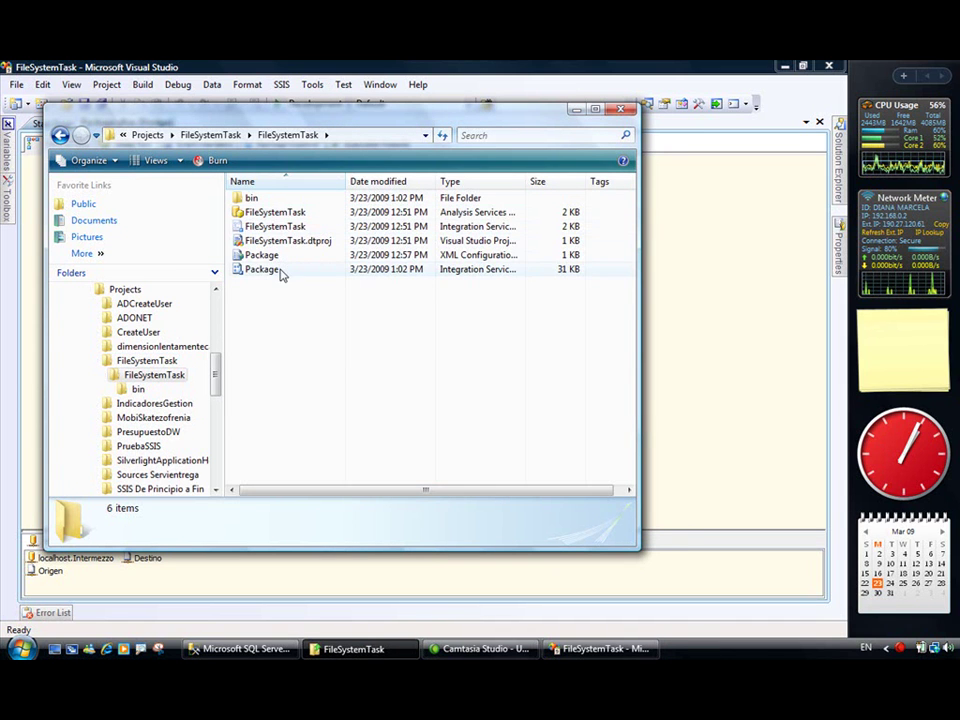
Open the Package XML configuration file in Notepad and turn on word wrap.
right_click(284, 256)
mouse_move(354, 281)
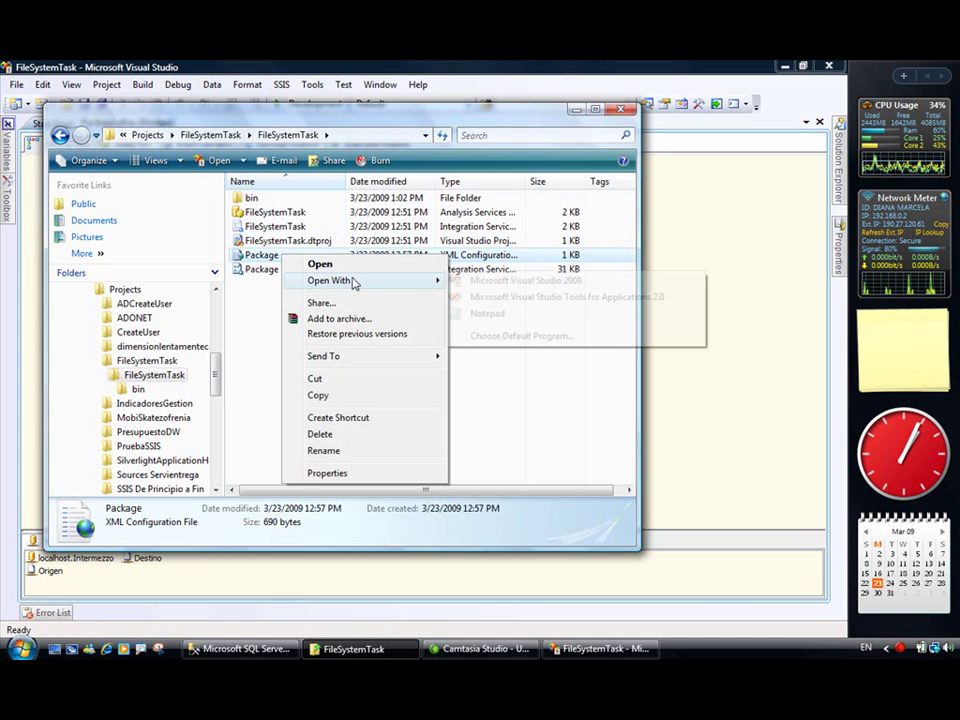
click(488, 314)
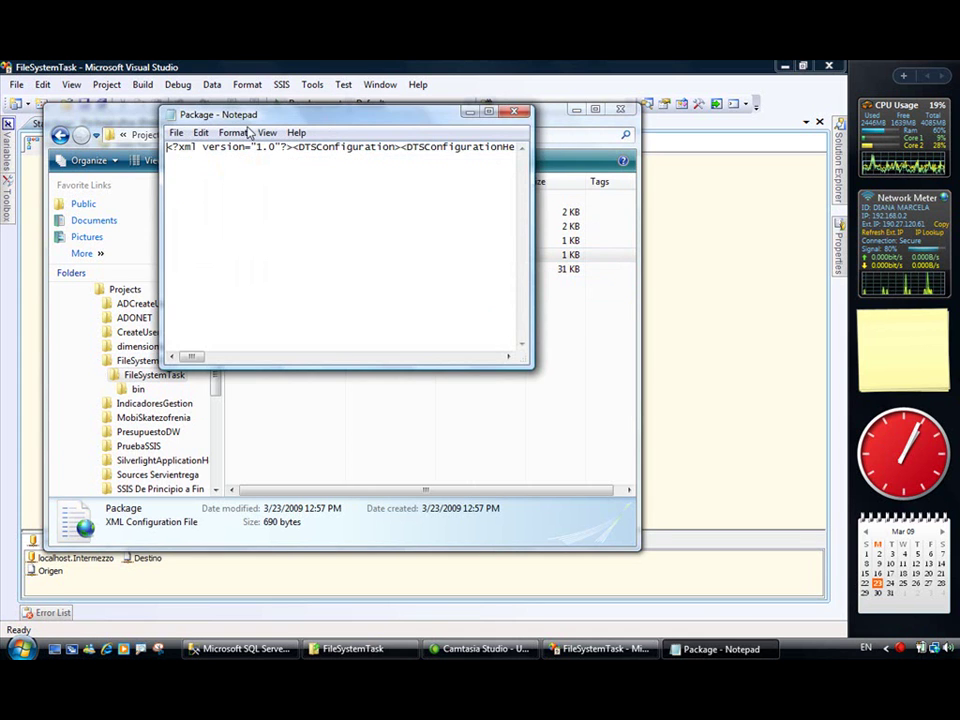
click(233, 132)
click(255, 150)
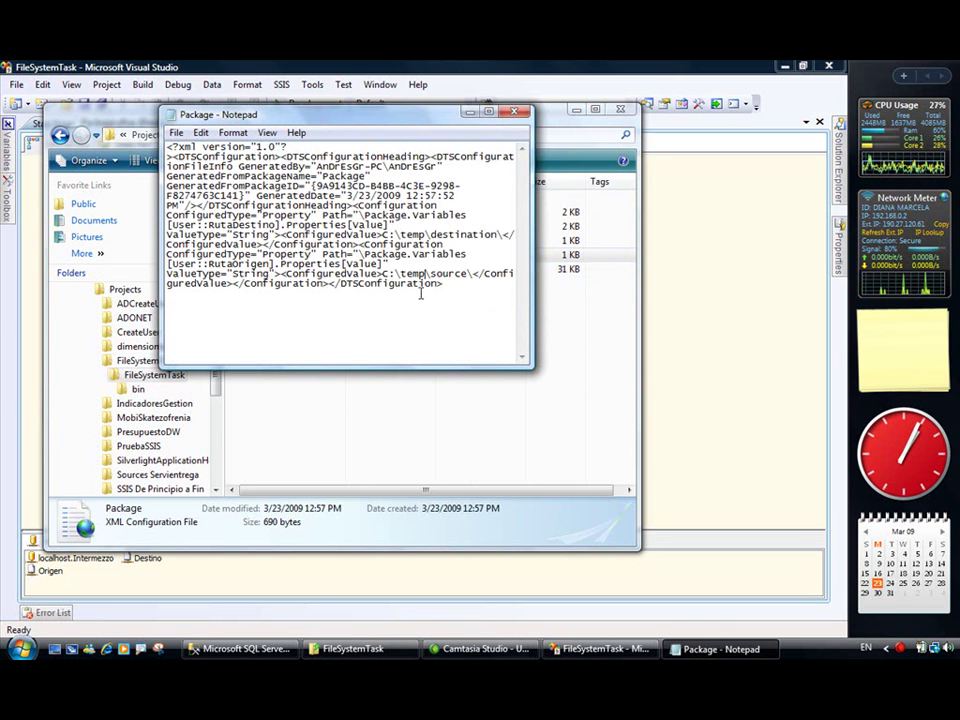
Change the configured values to C:\temporal\source\ for RutaOrigen and C:\temporal\destination\ for RutaDestino, and save the file.
text(oral)
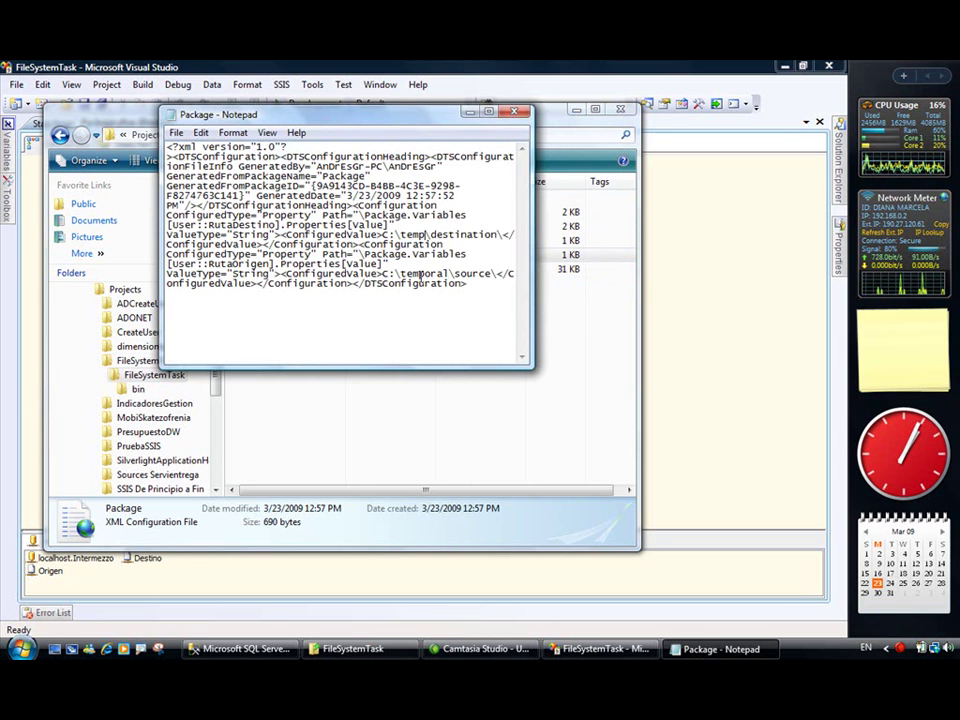
text(oral)
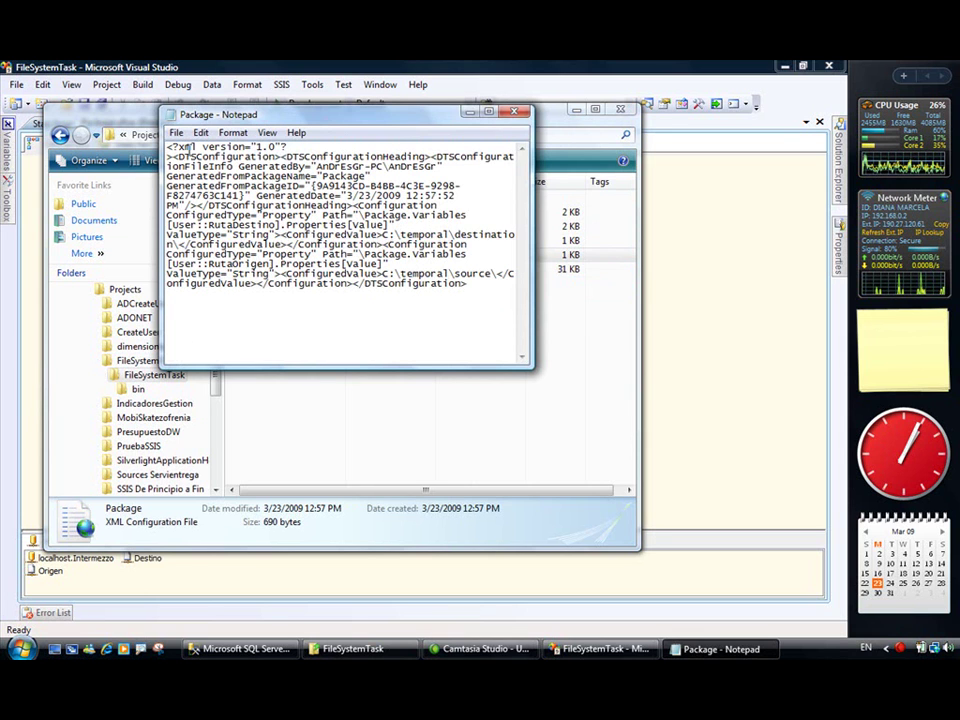
click(176, 132)
click(190, 183)
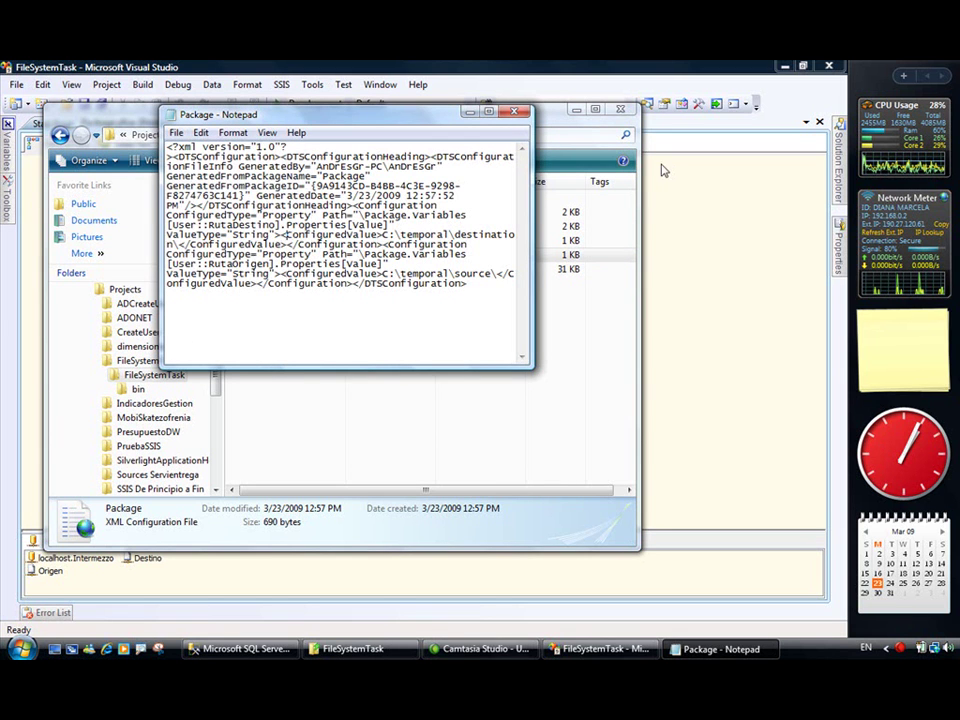
Close the configuration file and the file browser window, and run the SSIS package in Visual Studio.
click(514, 110)
click(620, 108)
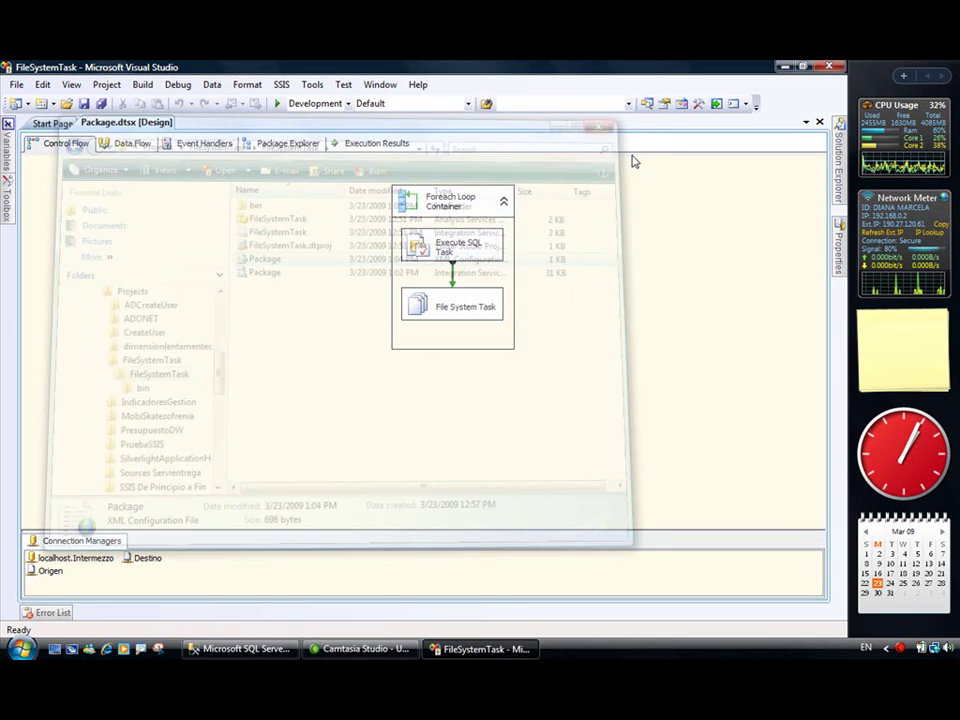
click(277, 104)
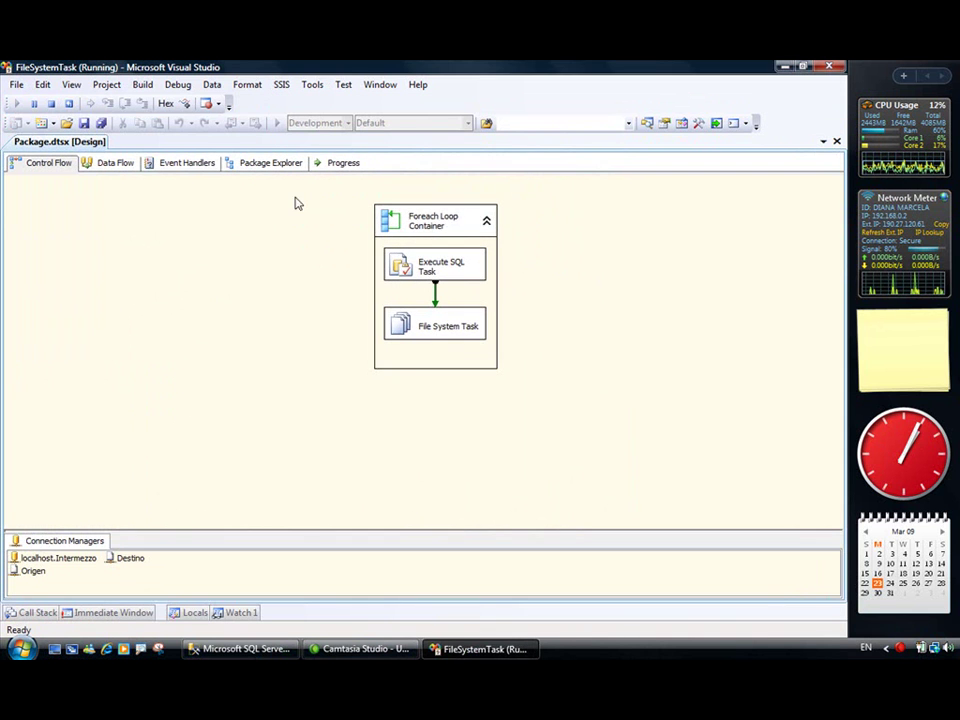
Open a new file browser window at C:\temporal\destination\Atlantico to check the copied files.
key(super)
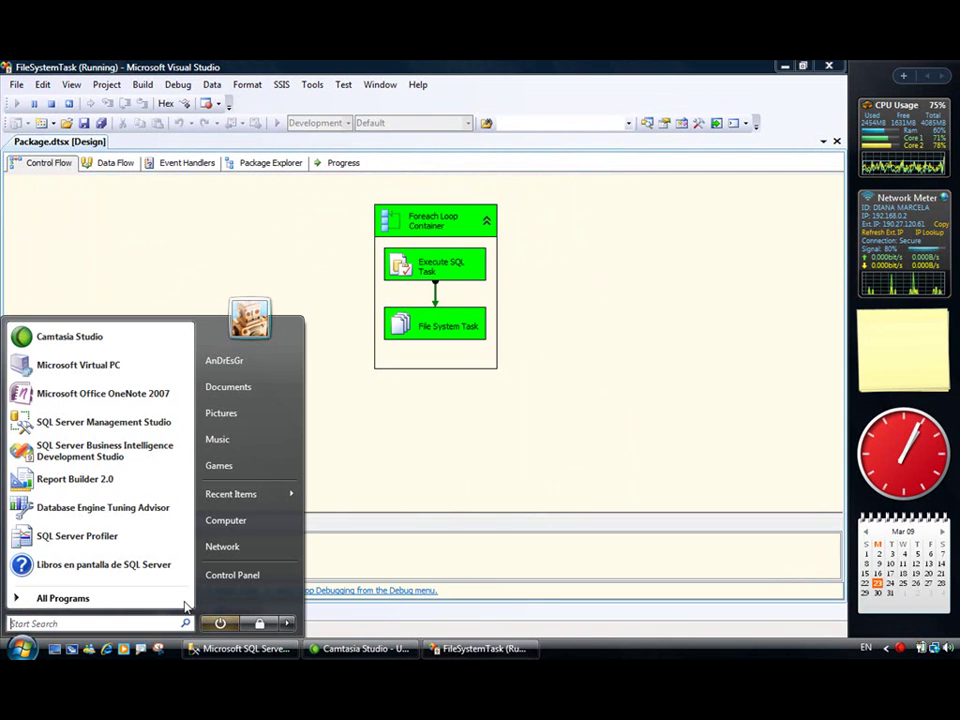
click(200, 522)
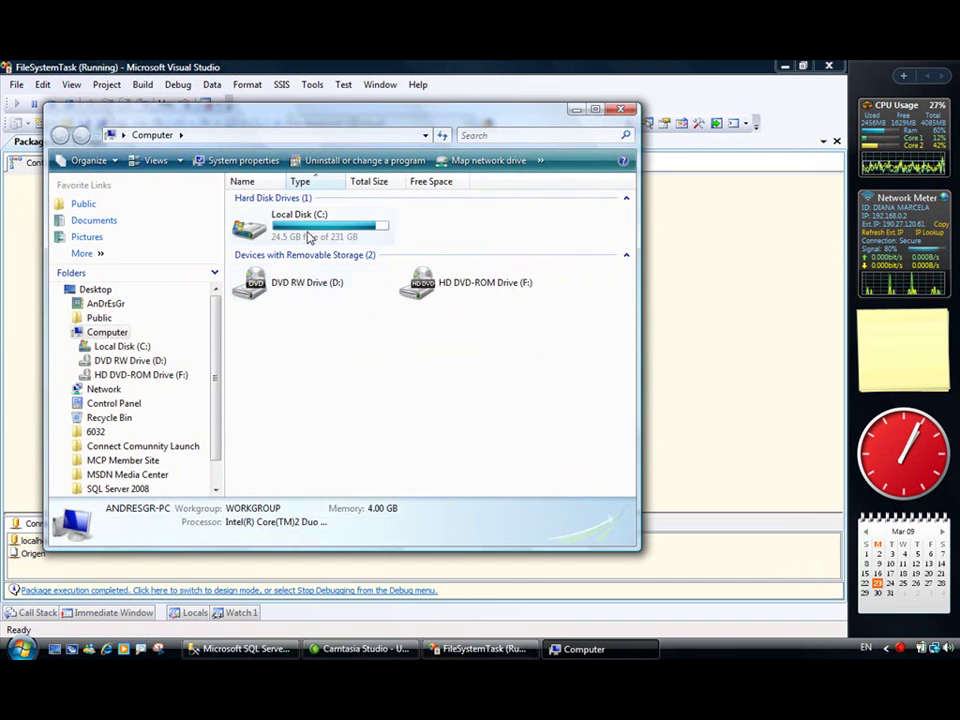
double_click(308, 236)
double_click(280, 298)
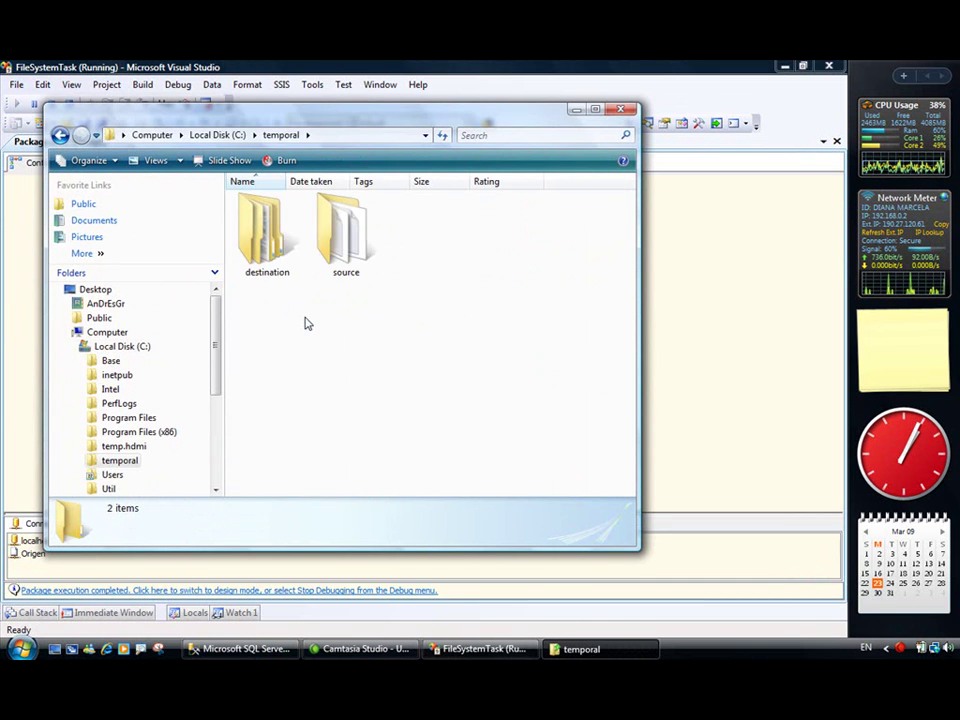
double_click(270, 240)
double_click(268, 201)
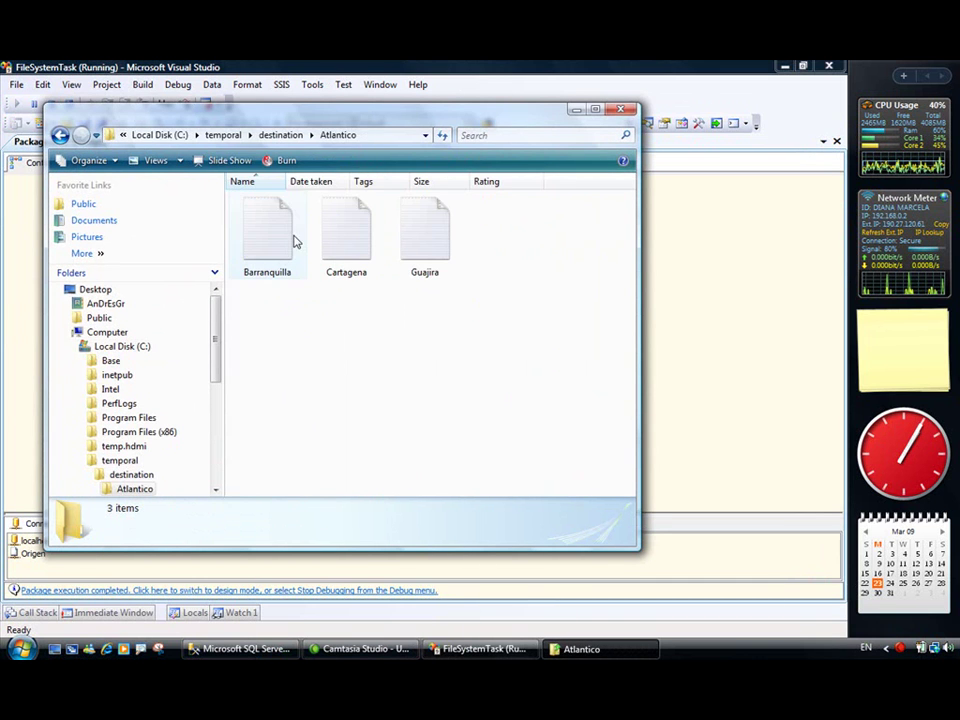
Check the Bogota destination folder, switch back to Visual Studio and stop debugging the package.
click(60, 135)
double_click(266, 214)
click(709, 296)
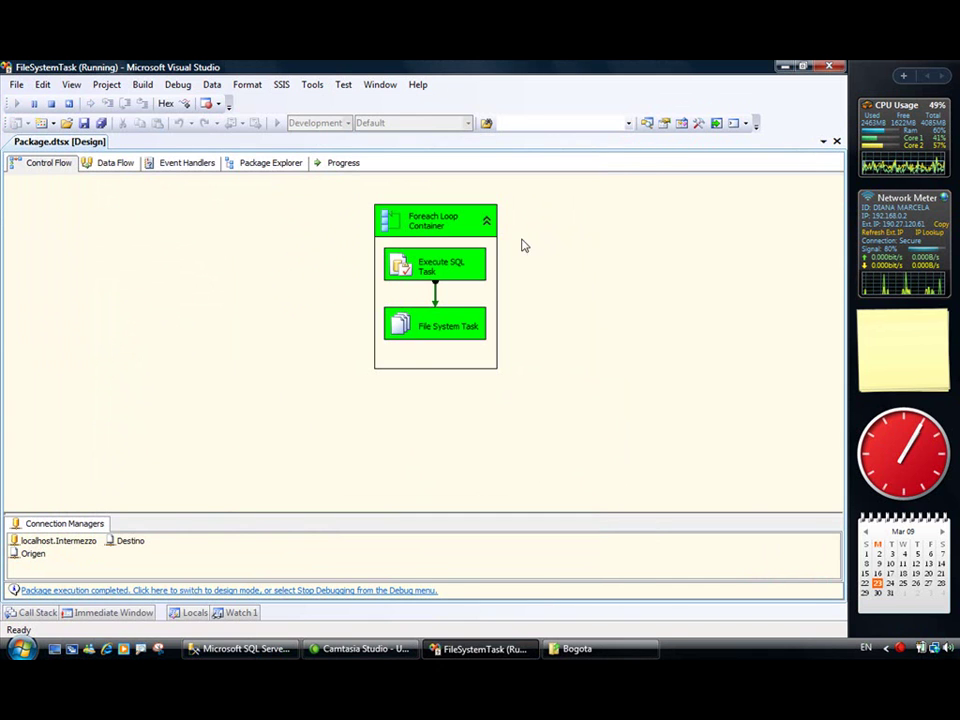
click(50, 105)
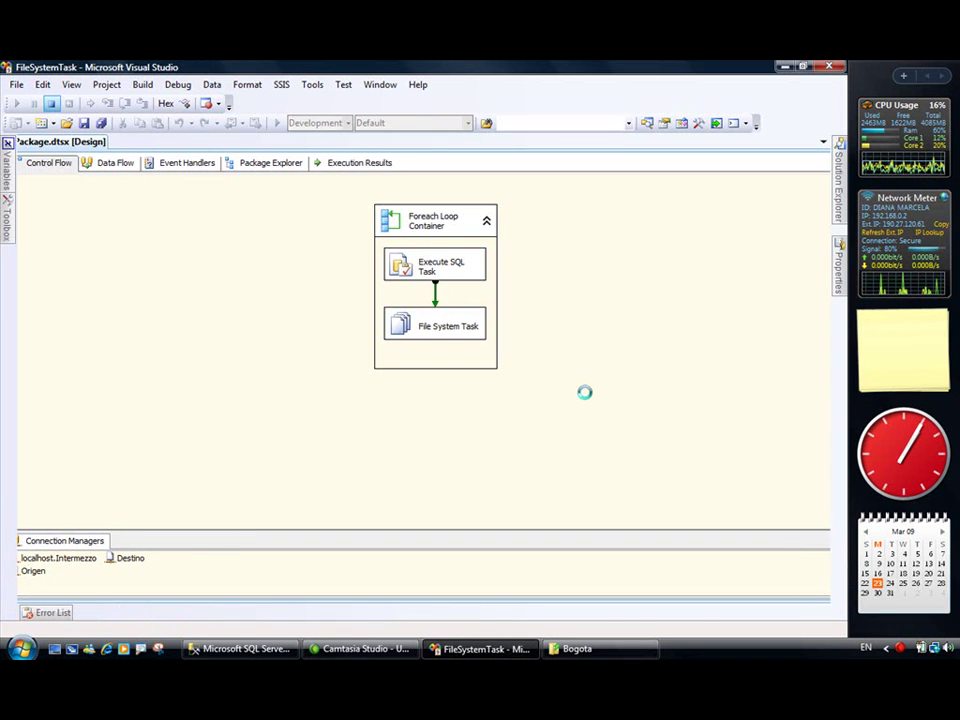